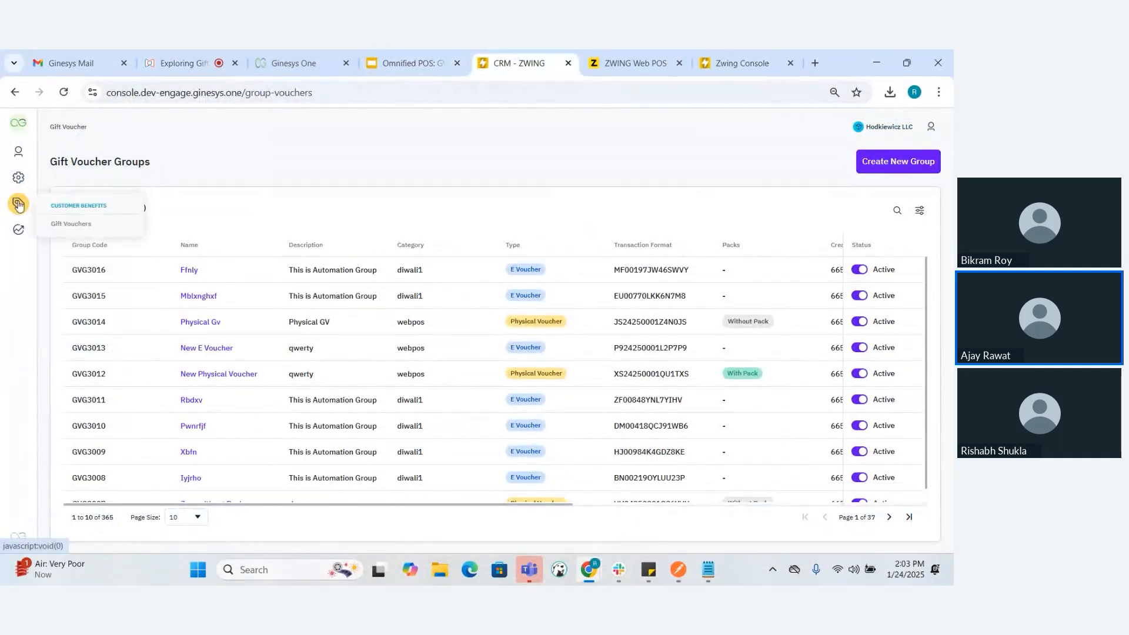
# Open the Transaction Format settings and start creating a new format
pyautogui.moveTo(18, 177)
pyautogui.click(89, 329)
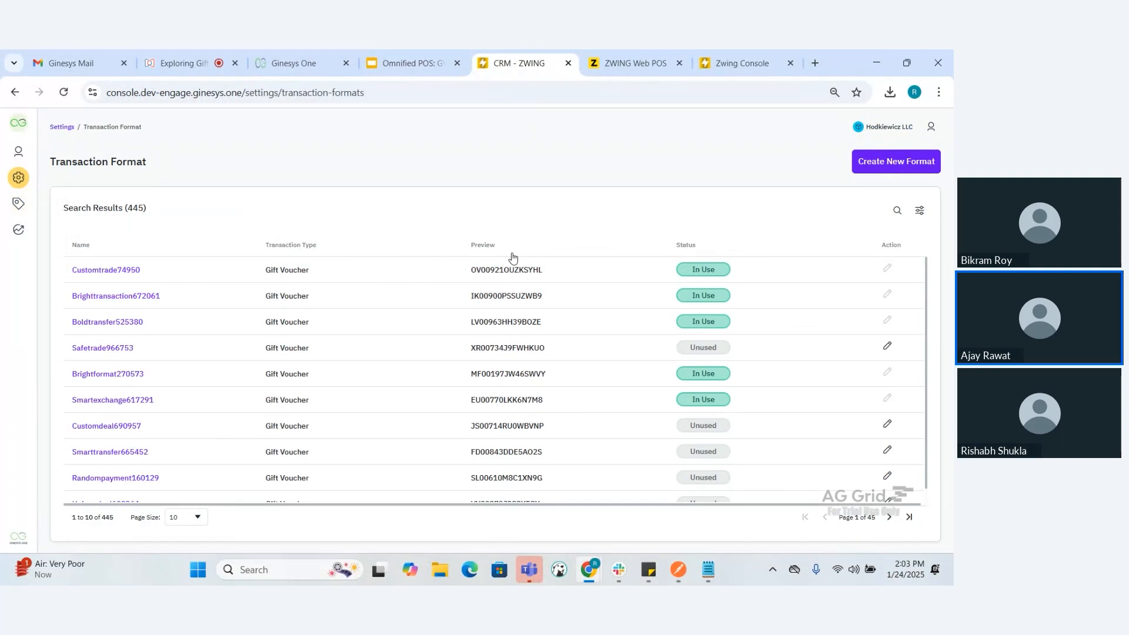
pyautogui.click(877, 168)
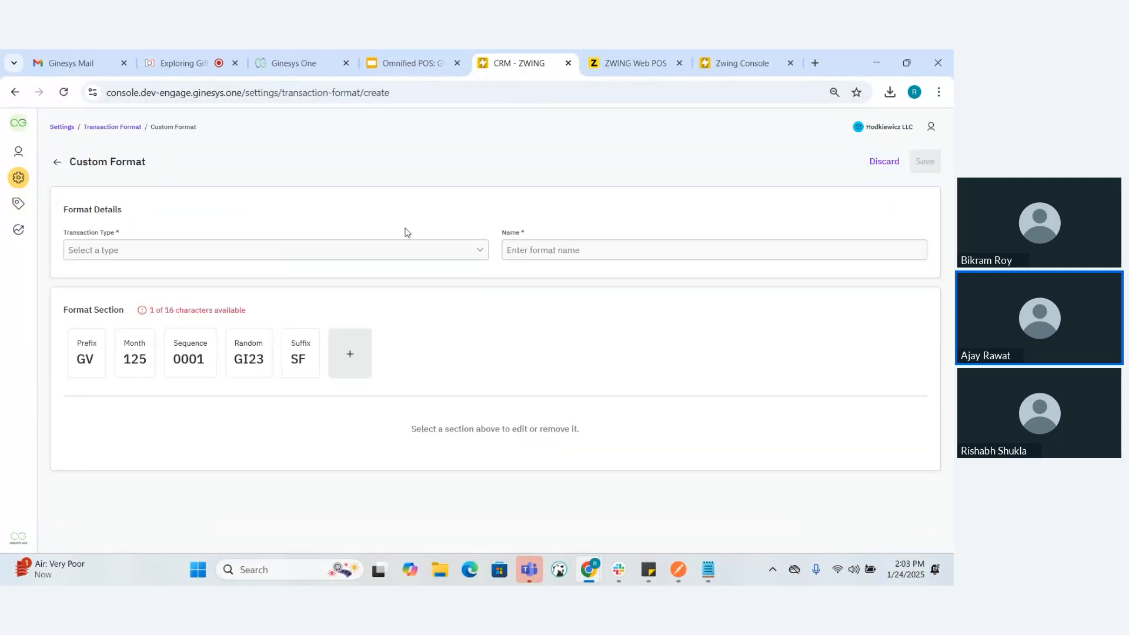
# Set the format's transaction type to Gift Voucher and name it "Physical transaction format"
pyautogui.click(373, 244)
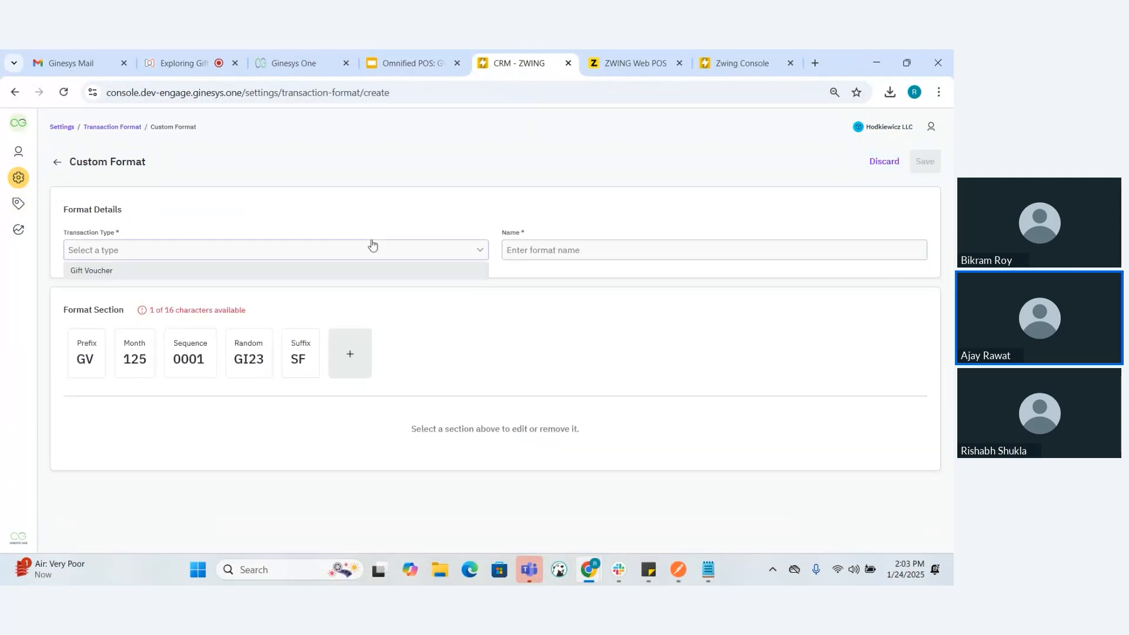
pyautogui.click(330, 270)
pyautogui.click(558, 251)
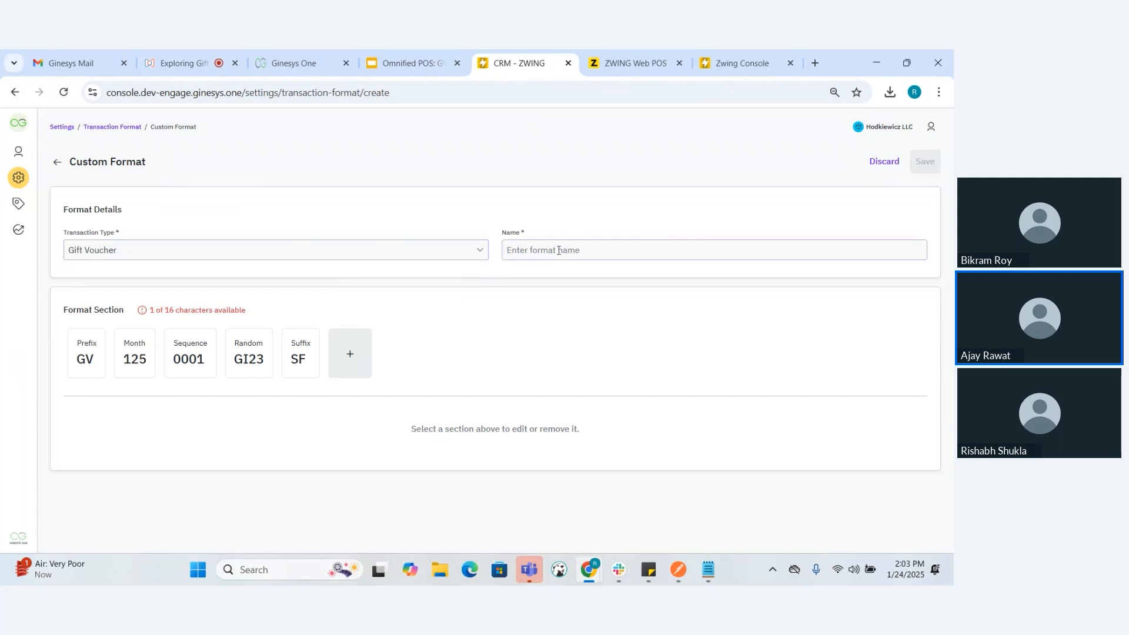
pyautogui.write('Physical')
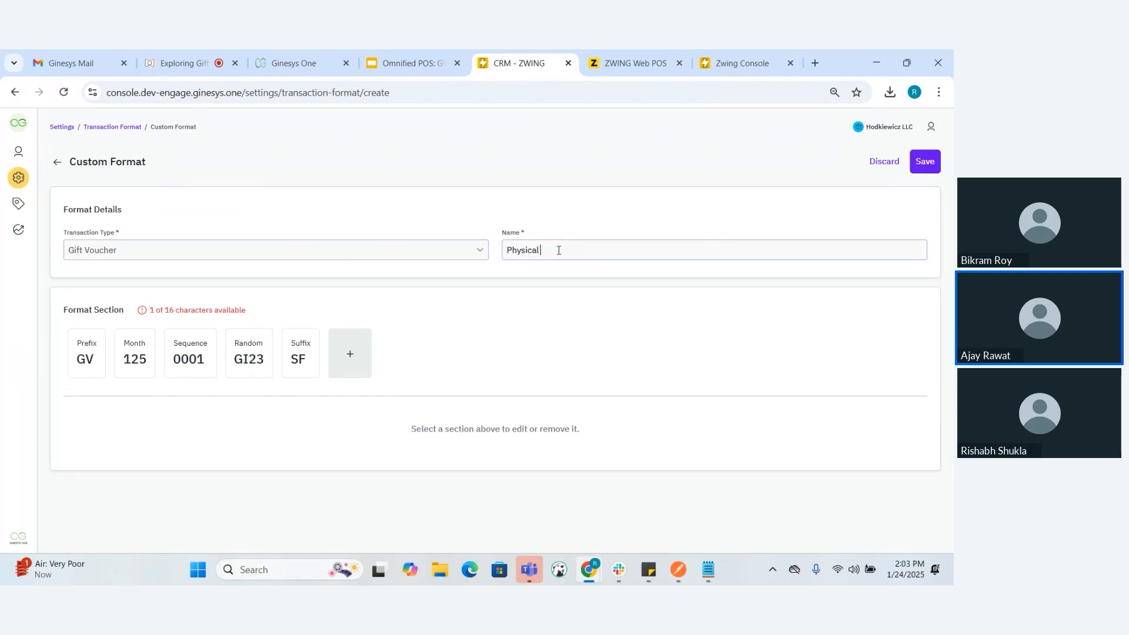
pyautogui.write(' transaction format')
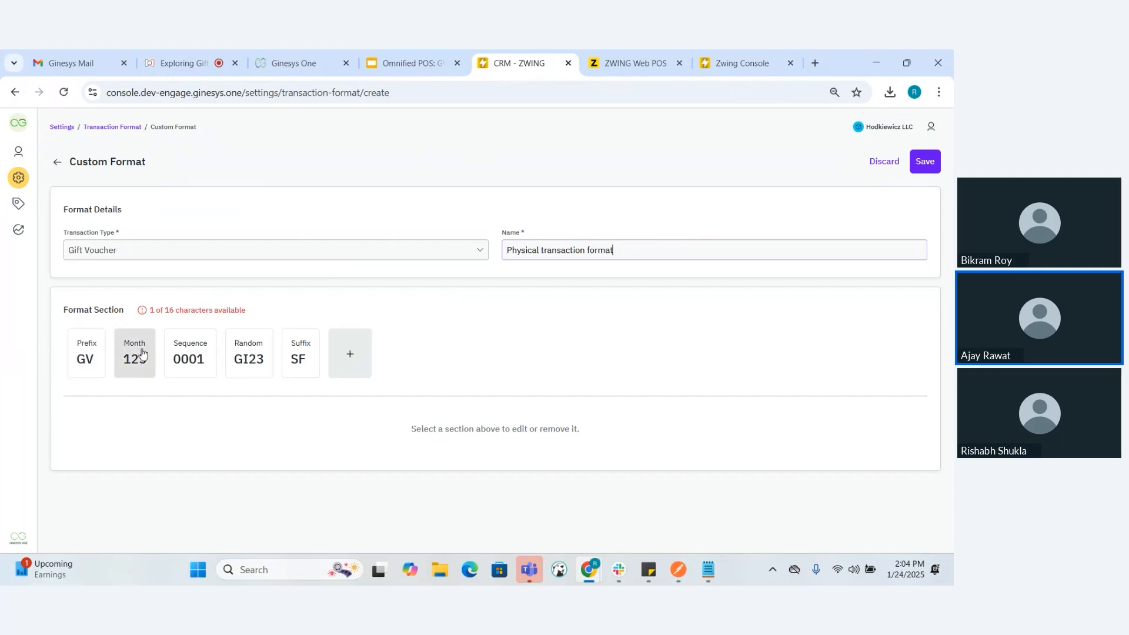
# Change the prefix section's text to SR, keeping a length of 2 characters
pyautogui.click(94, 359)
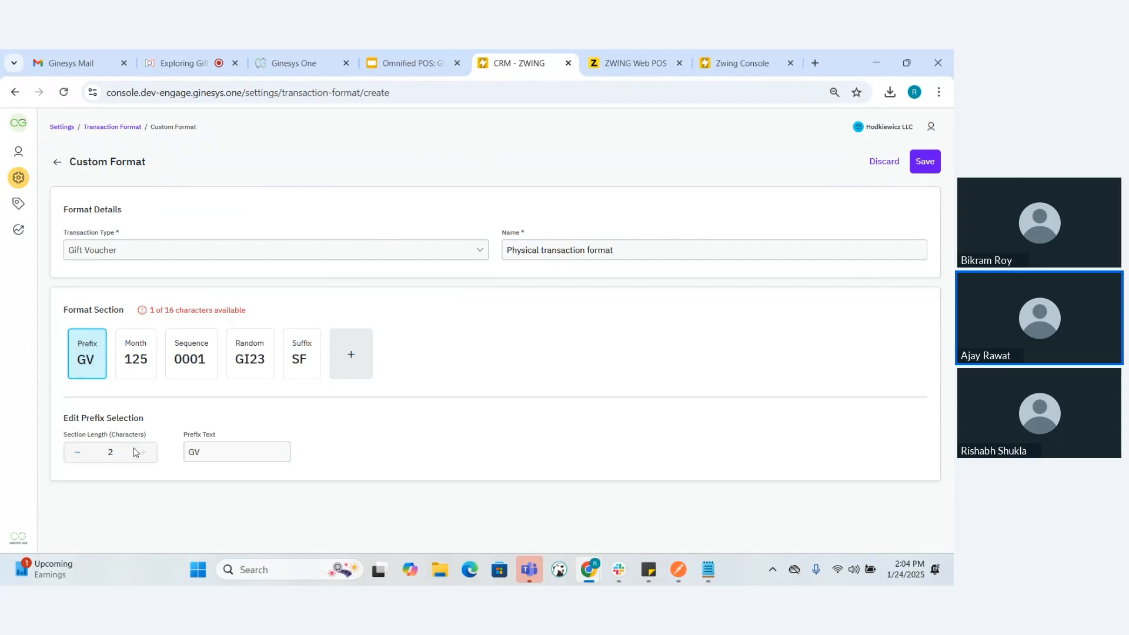
pyautogui.click(77, 452)
pyautogui.click(144, 453)
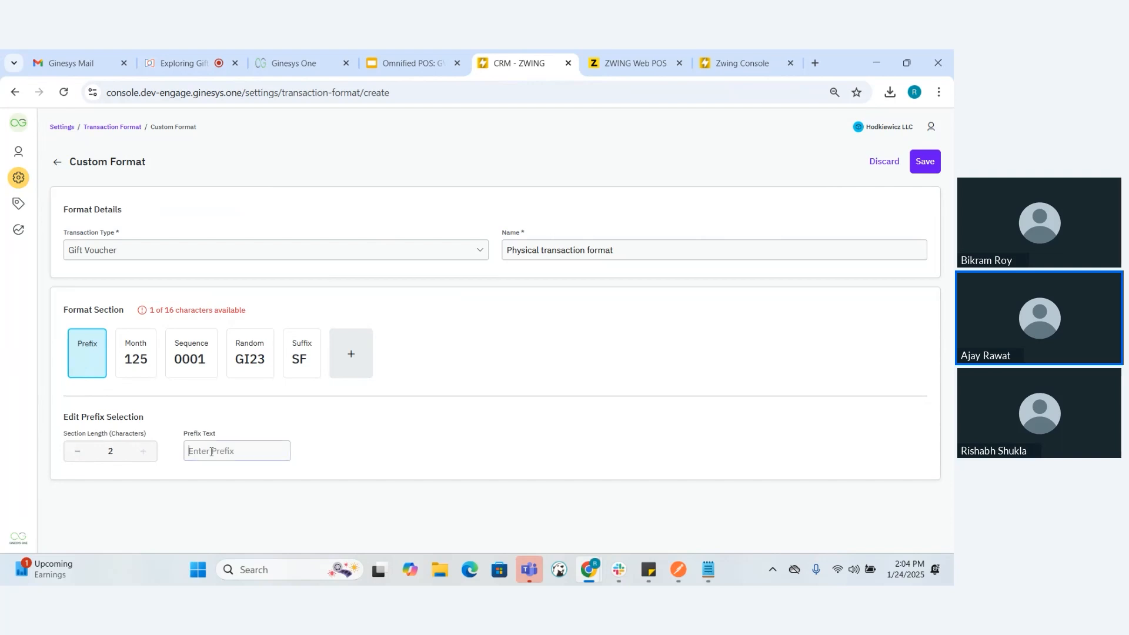
pyautogui.write('SR')
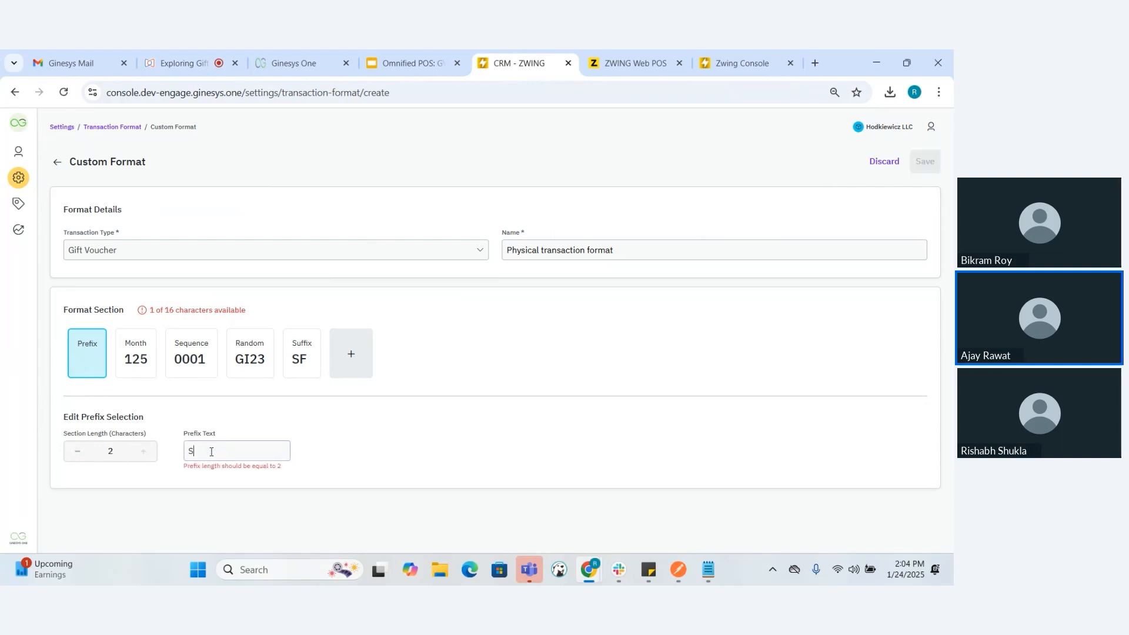
# Try the Date, Month and Year data types on the month section and view the available date formats
pyautogui.click(138, 360)
pyautogui.click(89, 357)
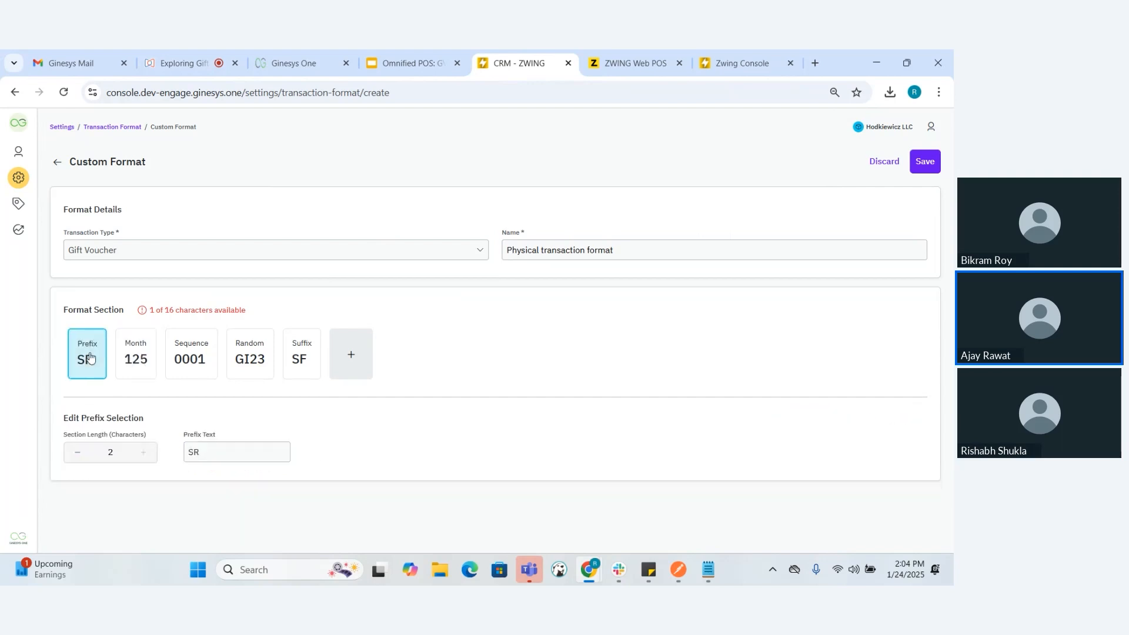
pyautogui.click(129, 352)
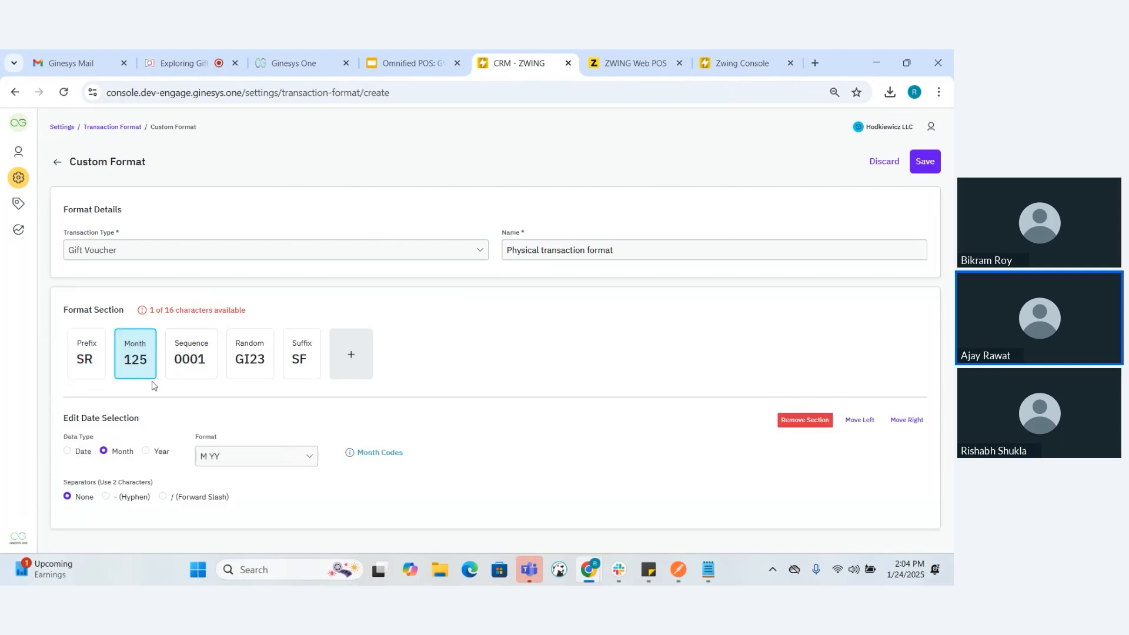
pyautogui.click(68, 457)
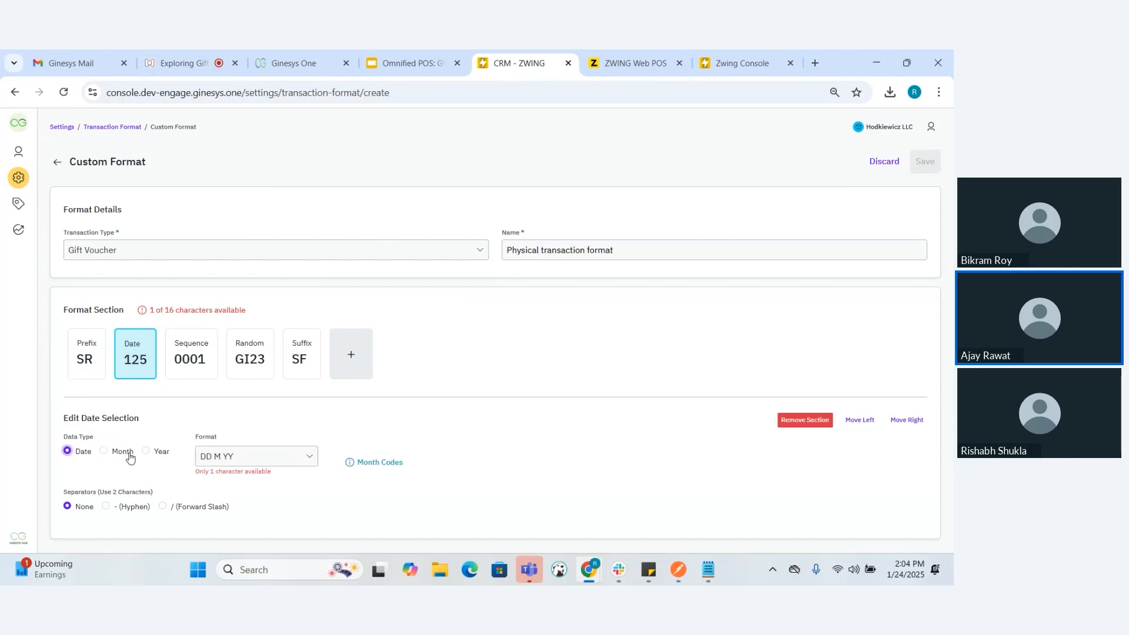
pyautogui.click(106, 453)
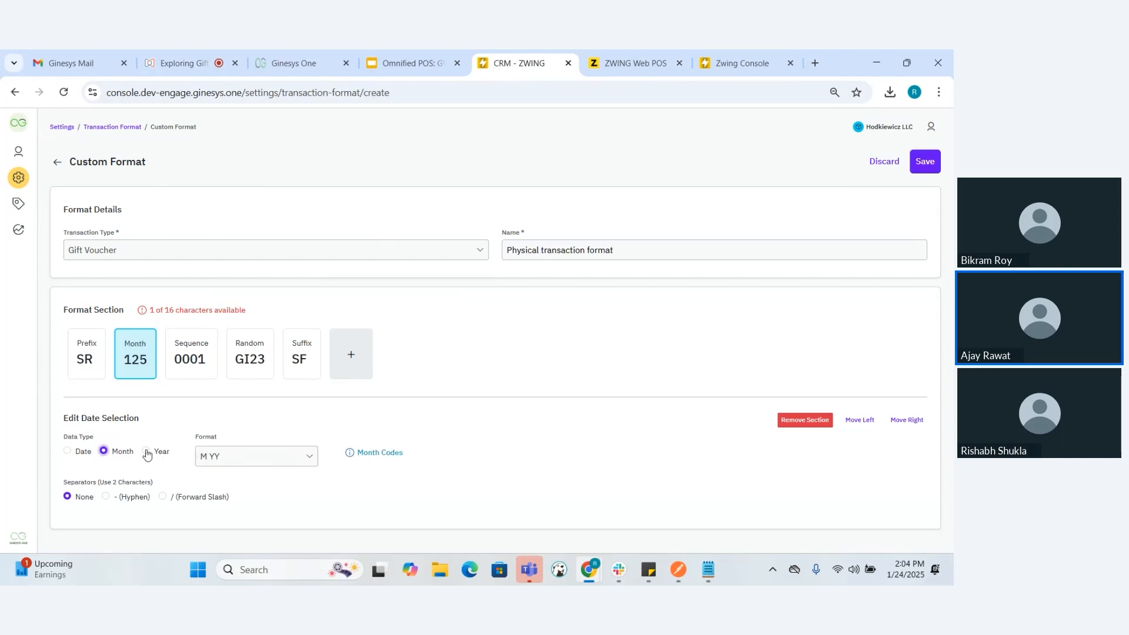
pyautogui.click(148, 452)
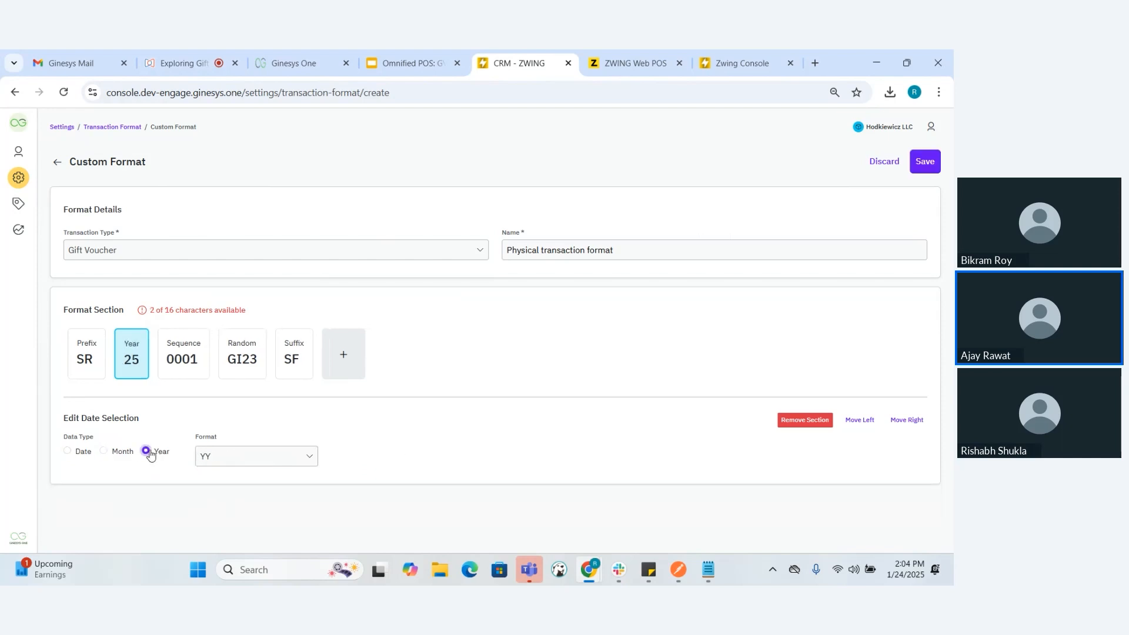
pyautogui.click(67, 452)
pyautogui.click(236, 465)
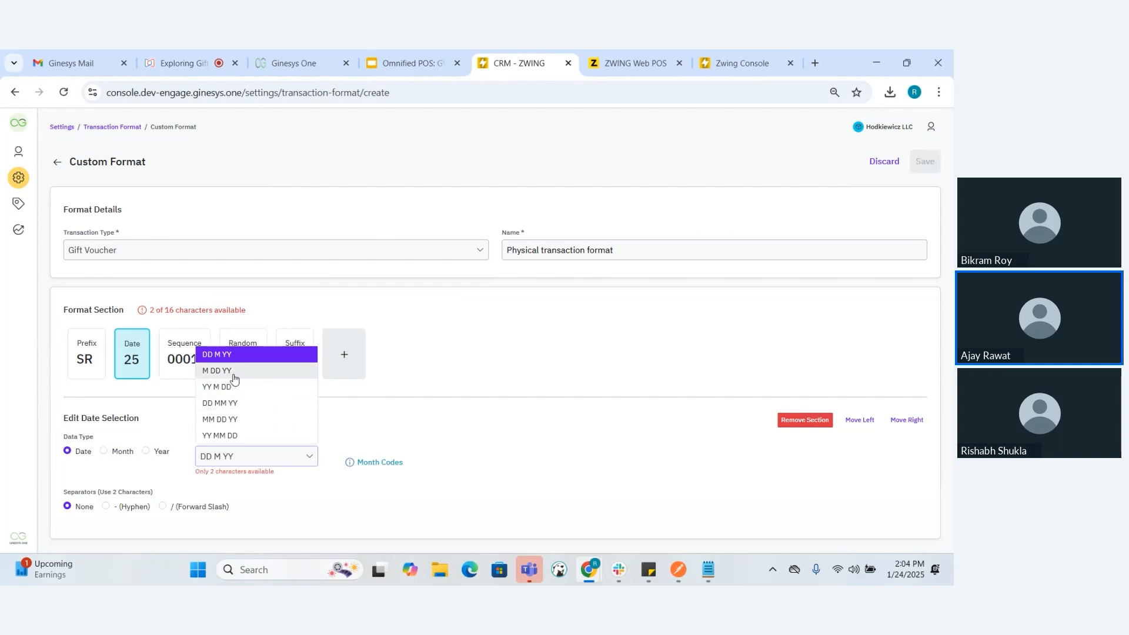
pyautogui.click(361, 415)
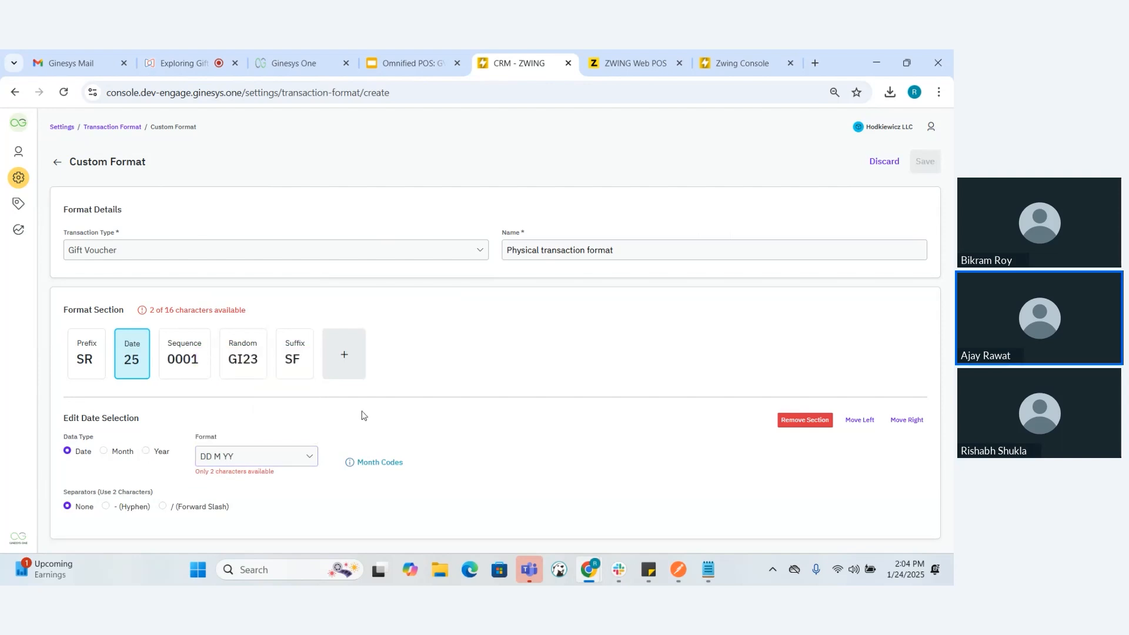
# Try the hyphen and forward slash separators on the date section, and remove that section from the format
pyautogui.click(104, 506)
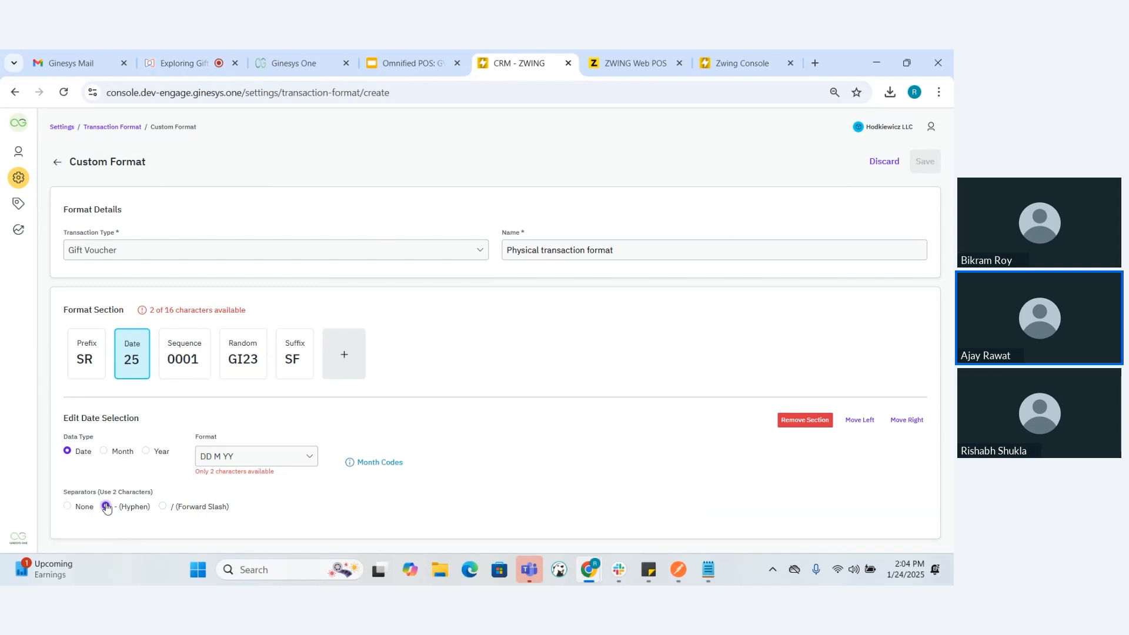
pyautogui.click(163, 508)
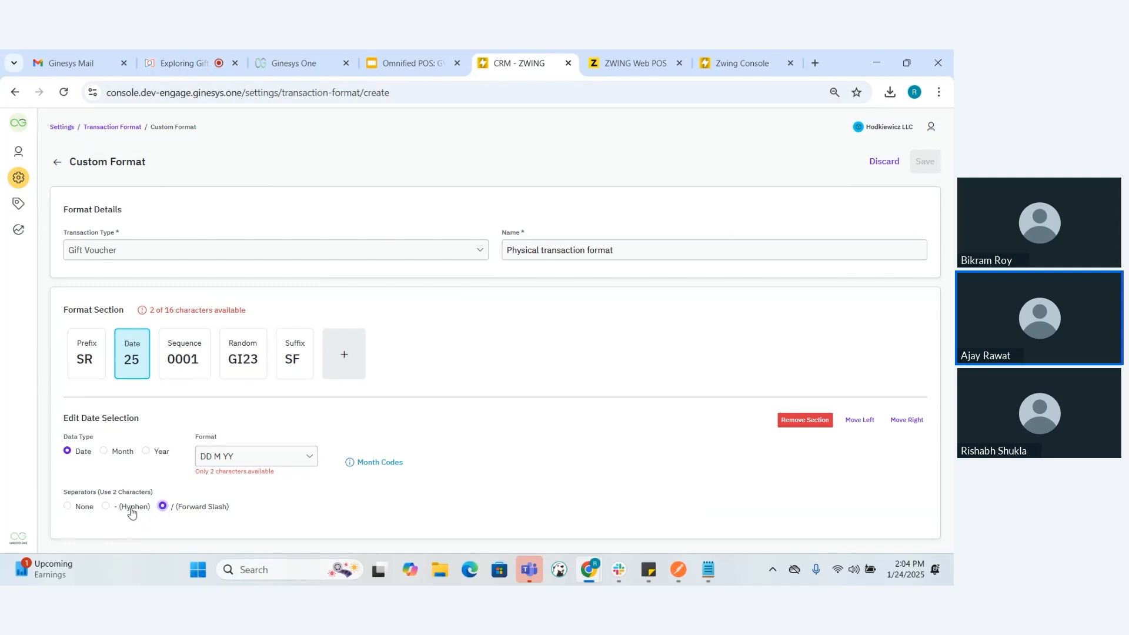
pyautogui.click(105, 506)
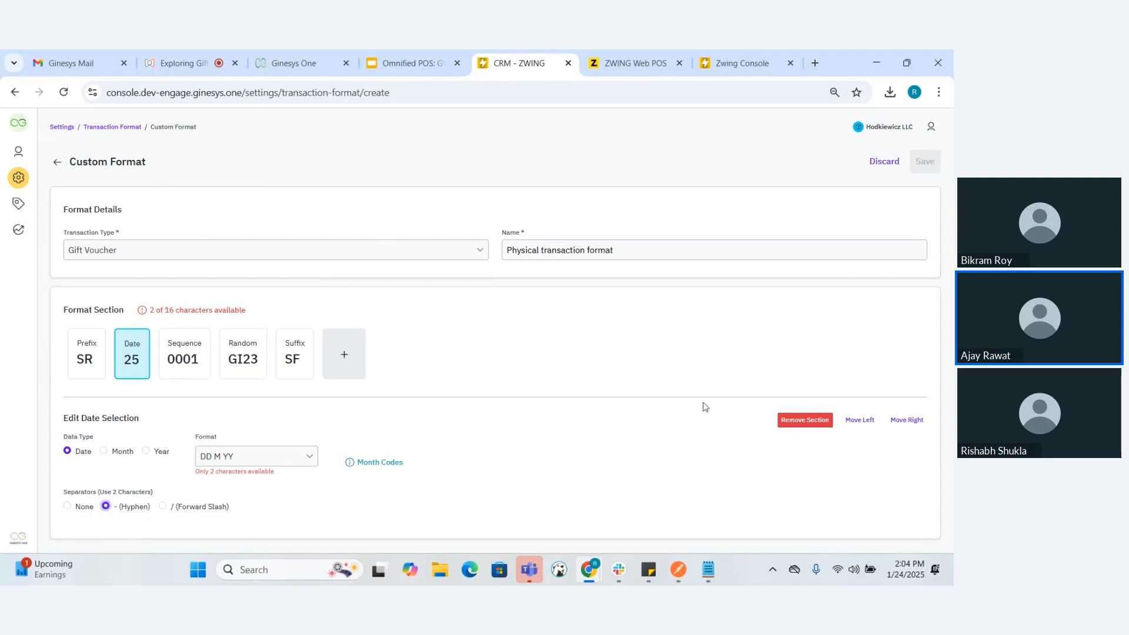
pyautogui.click(799, 425)
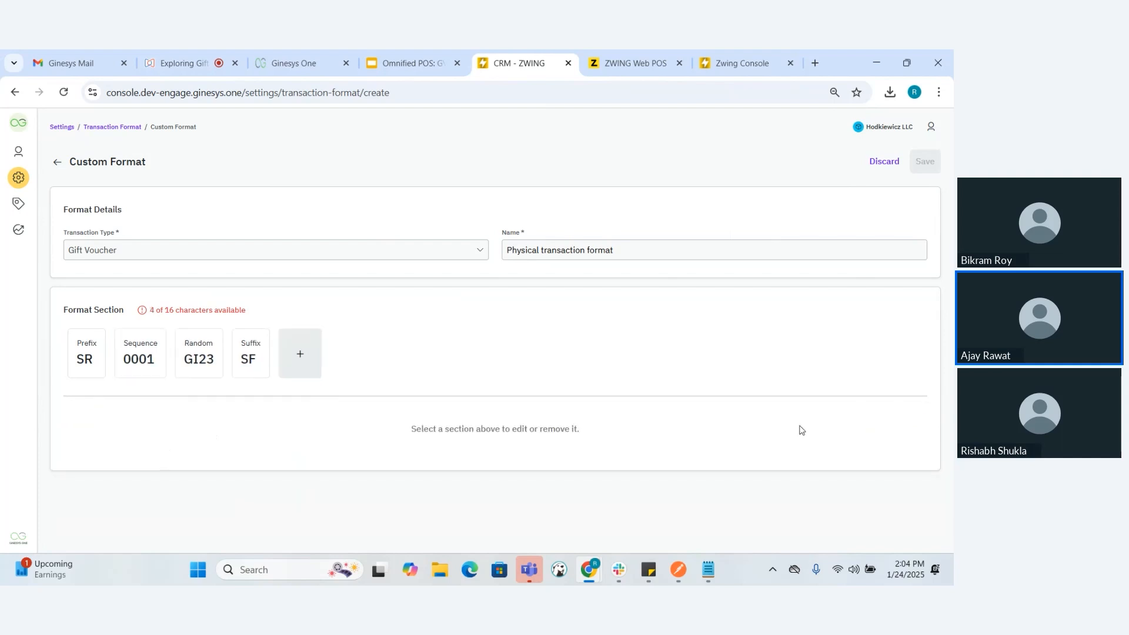
# Increase the sequence section's length to 8 characters and check the remaining character allowance
pyautogui.click(155, 367)
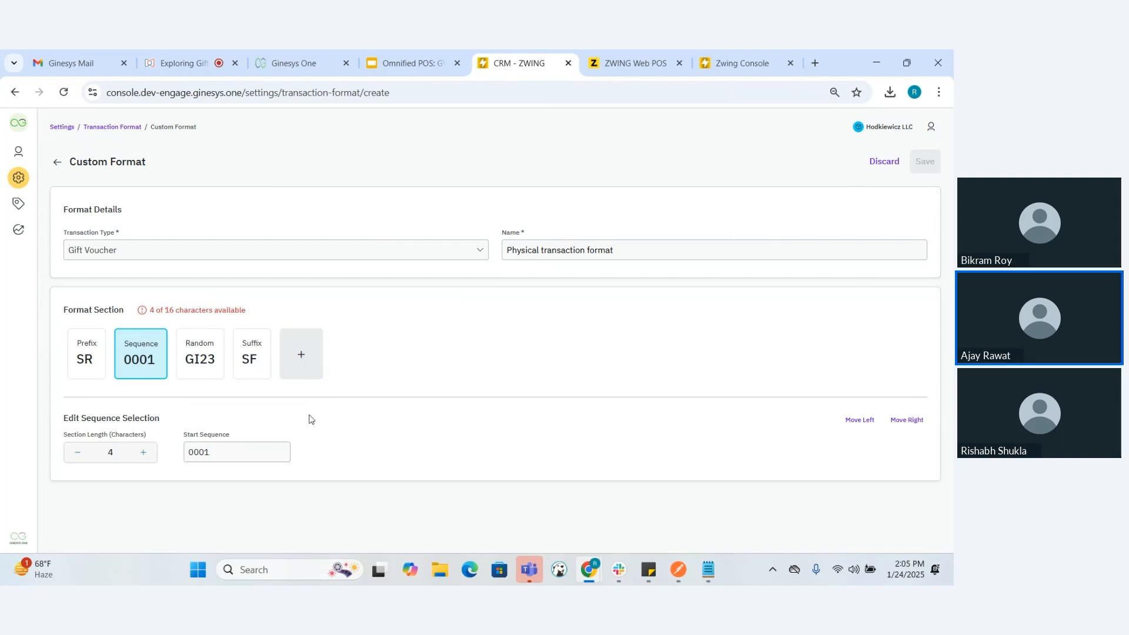
pyautogui.click(143, 454)
pyautogui.click(142, 454)
pyautogui.click(142, 454)
pyautogui.click(142, 454)
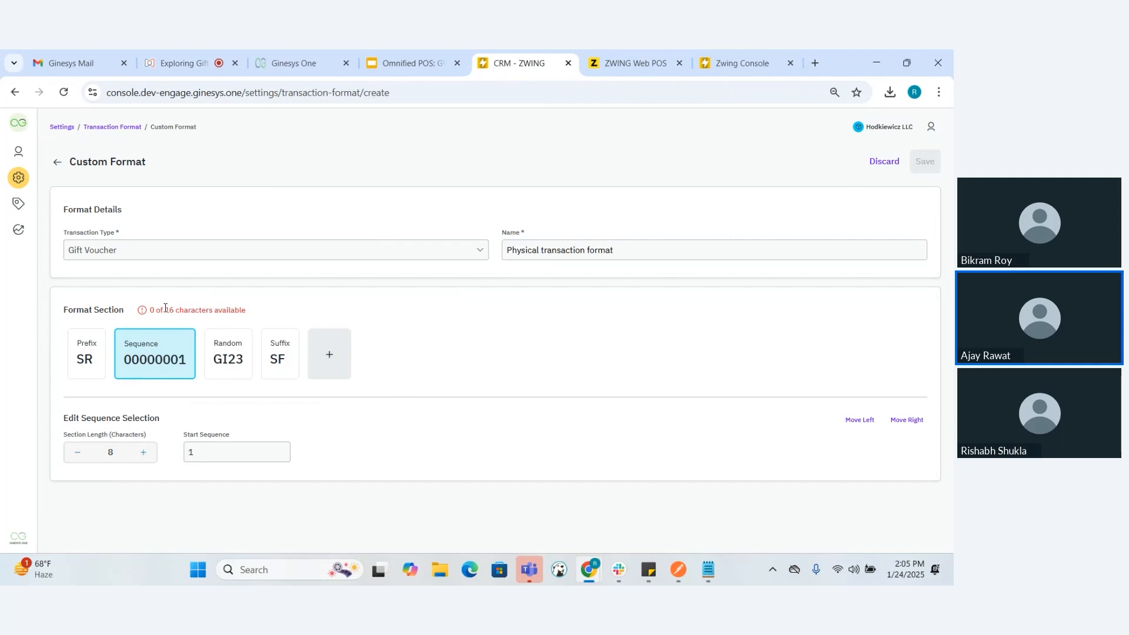
pyautogui.tripleClick(163, 309)
# Try to lengthen the random section beyond 4 characters
pyautogui.click(246, 361)
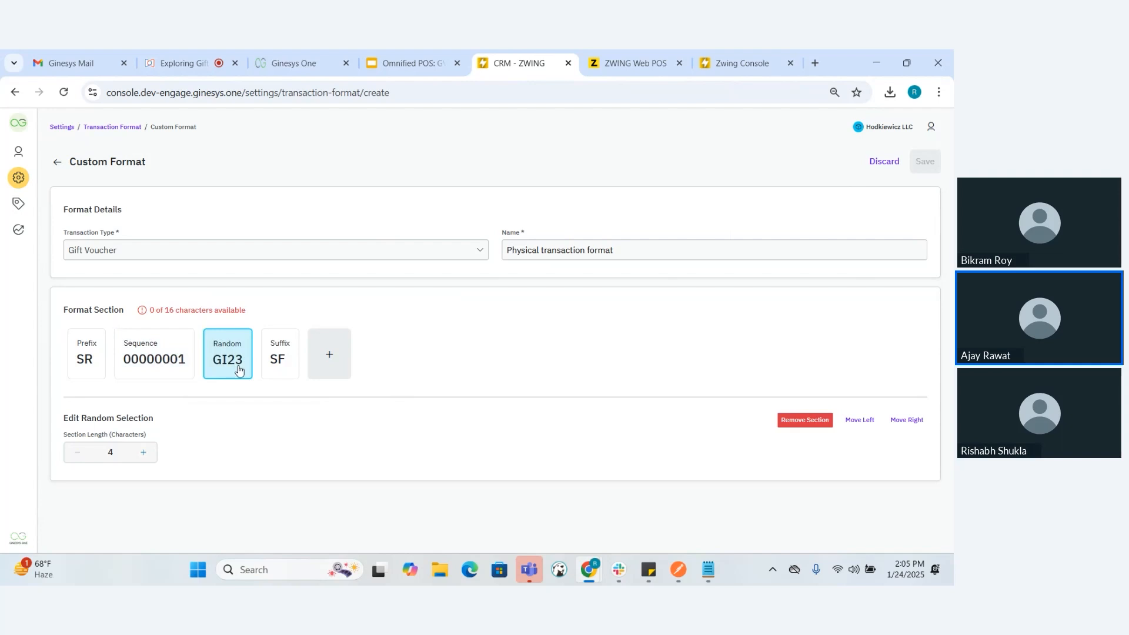
pyautogui.click(144, 455)
pyautogui.moveTo(121, 456); pyautogui.dragTo(167, 375)
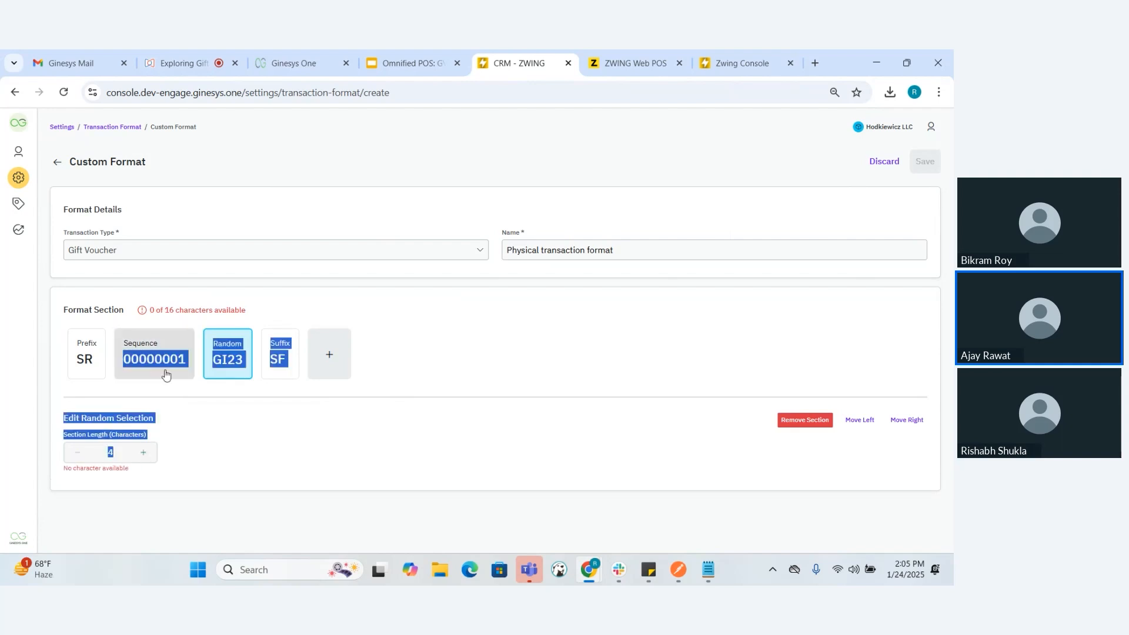
# Reduce the sequence section's length to 4 characters
pyautogui.click(165, 374)
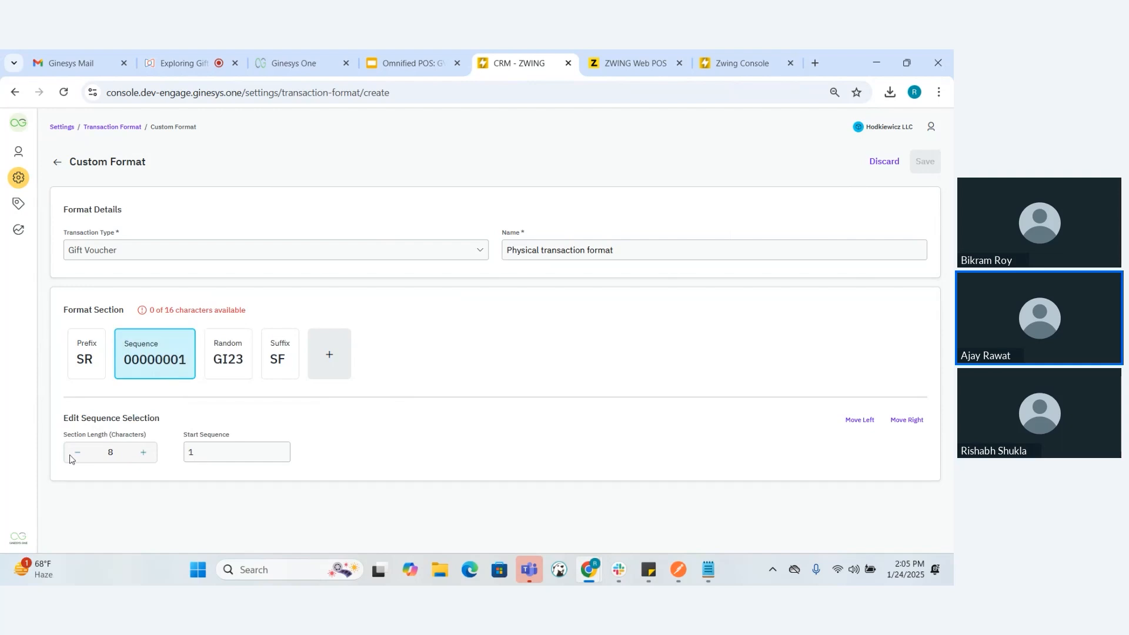
pyautogui.click(71, 457)
pyautogui.click(72, 456)
pyautogui.click(71, 457)
pyautogui.click(71, 456)
# Set the random section's length to 7 characters
pyautogui.click(187, 376)
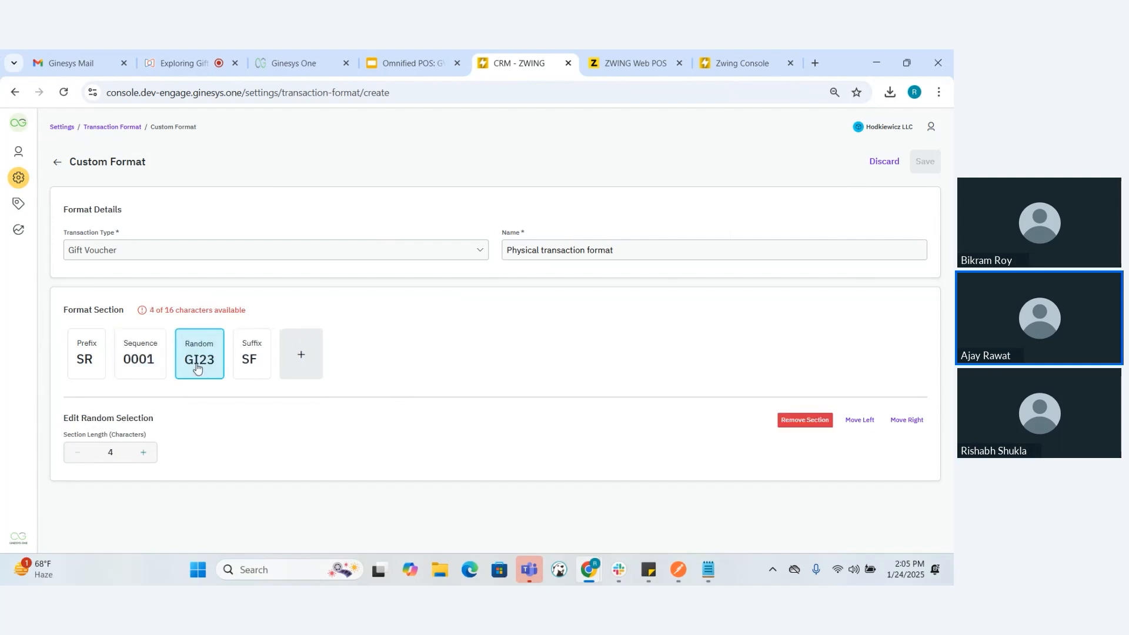
pyautogui.doubleClick(144, 454)
pyautogui.click(143, 453)
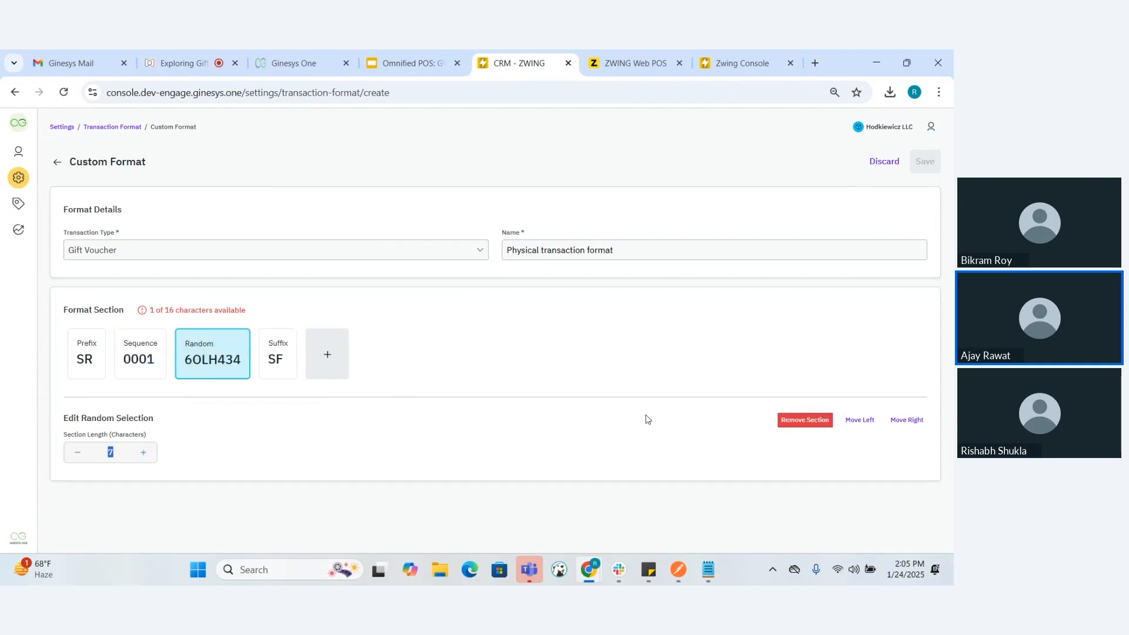
# Move the random section ahead of the sequence section and back behind it
pyautogui.click(860, 421)
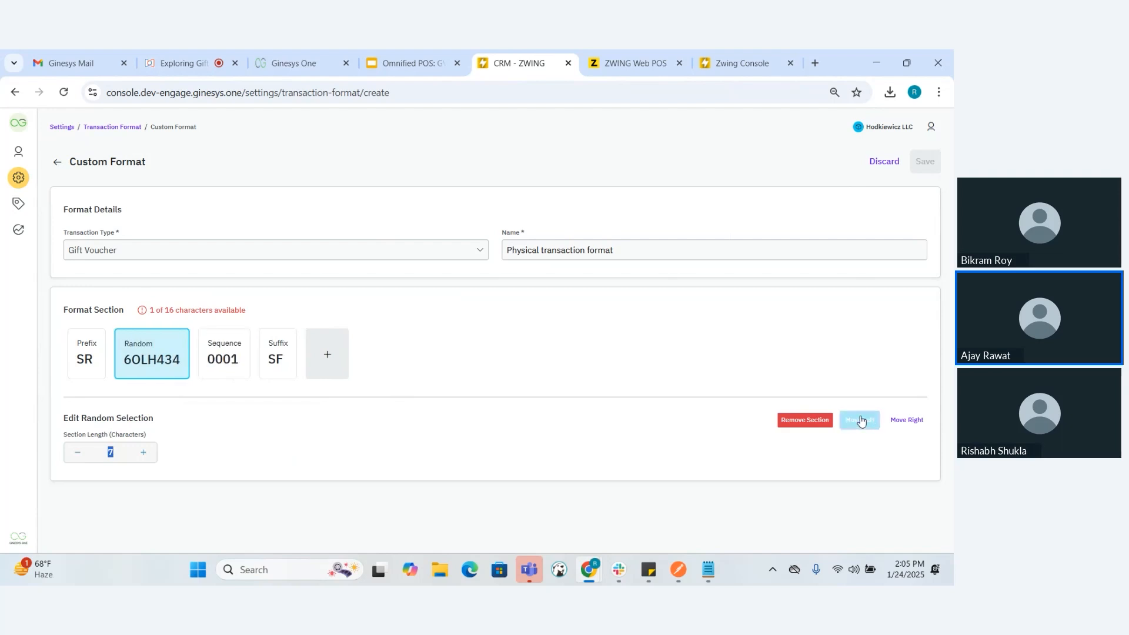
pyautogui.click(907, 420)
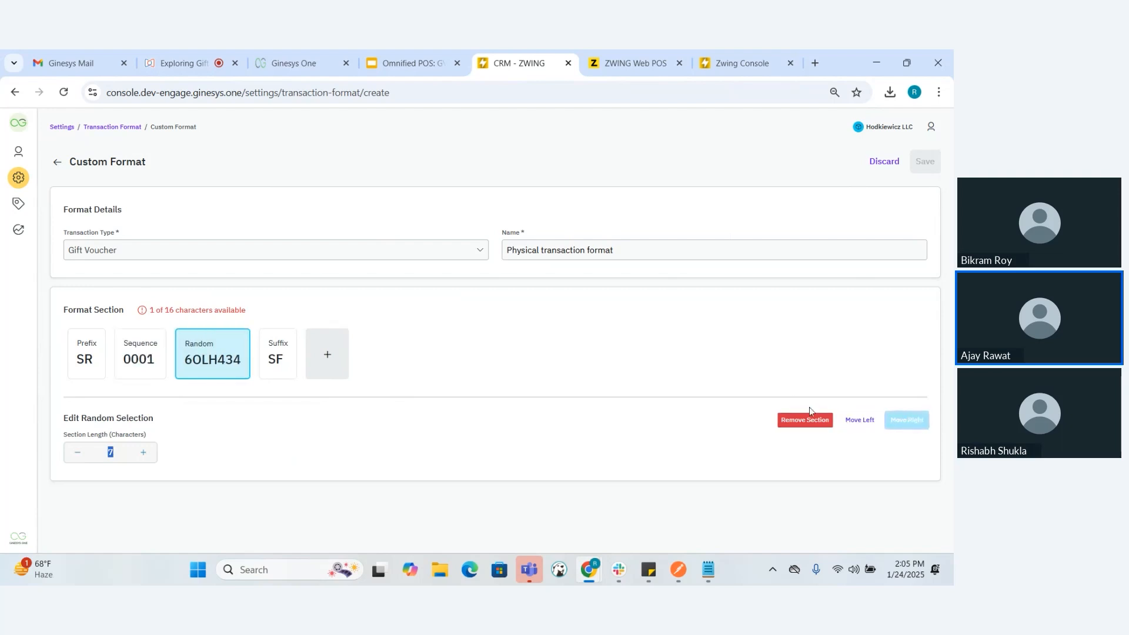
# Remove the suffix section SF from the format
pyautogui.click(279, 360)
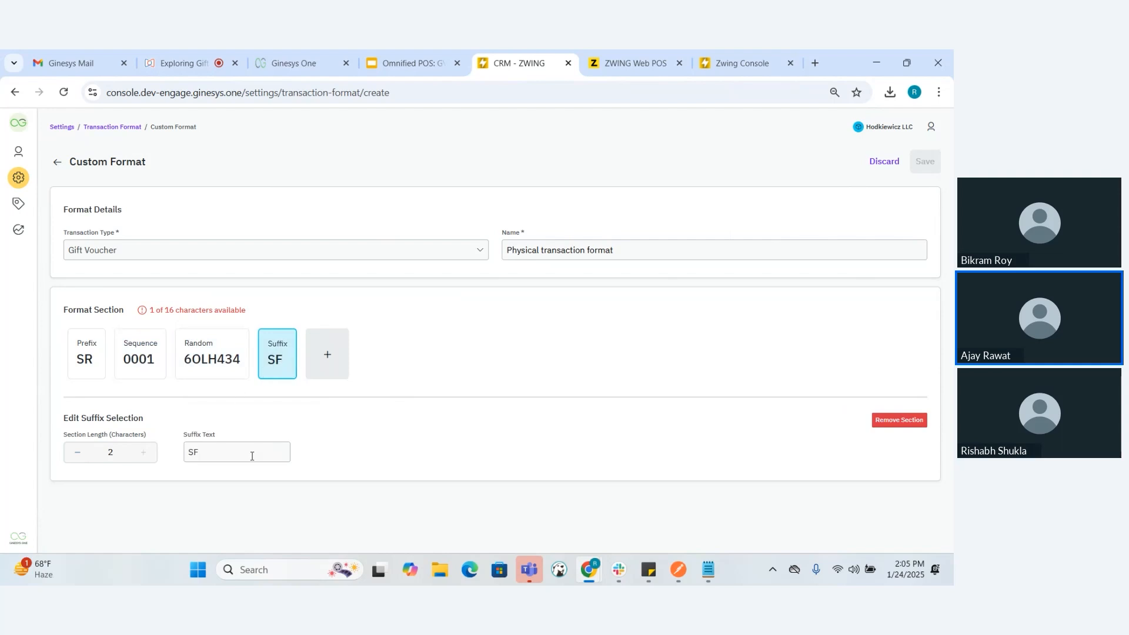
pyautogui.click(883, 421)
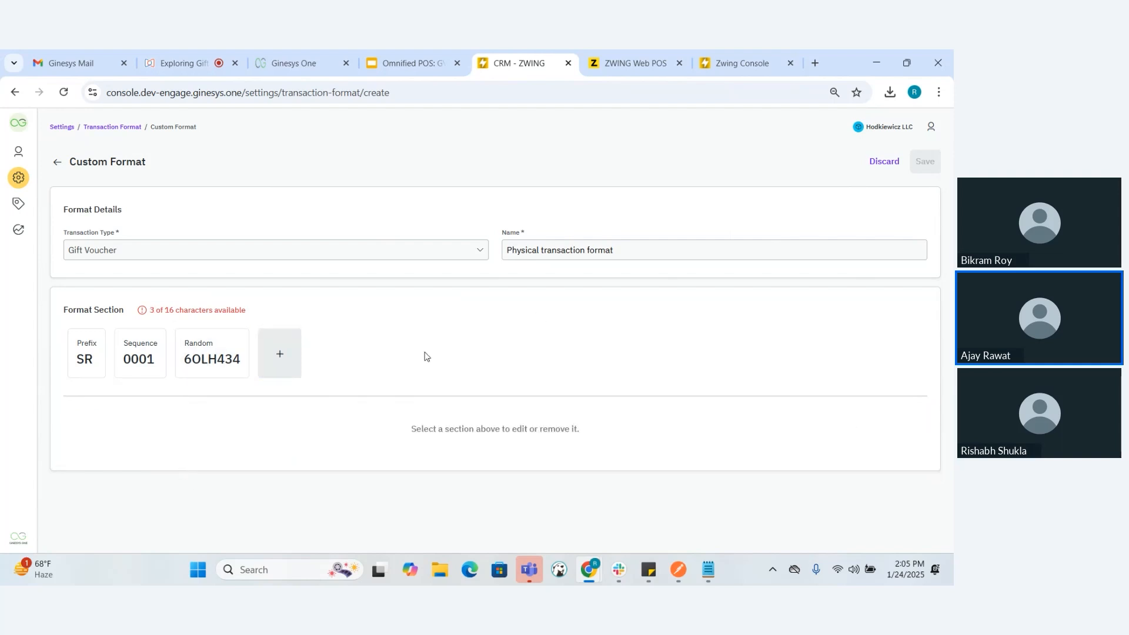
# Set the sequence section's start sequence to 133
pyautogui.click(212, 352)
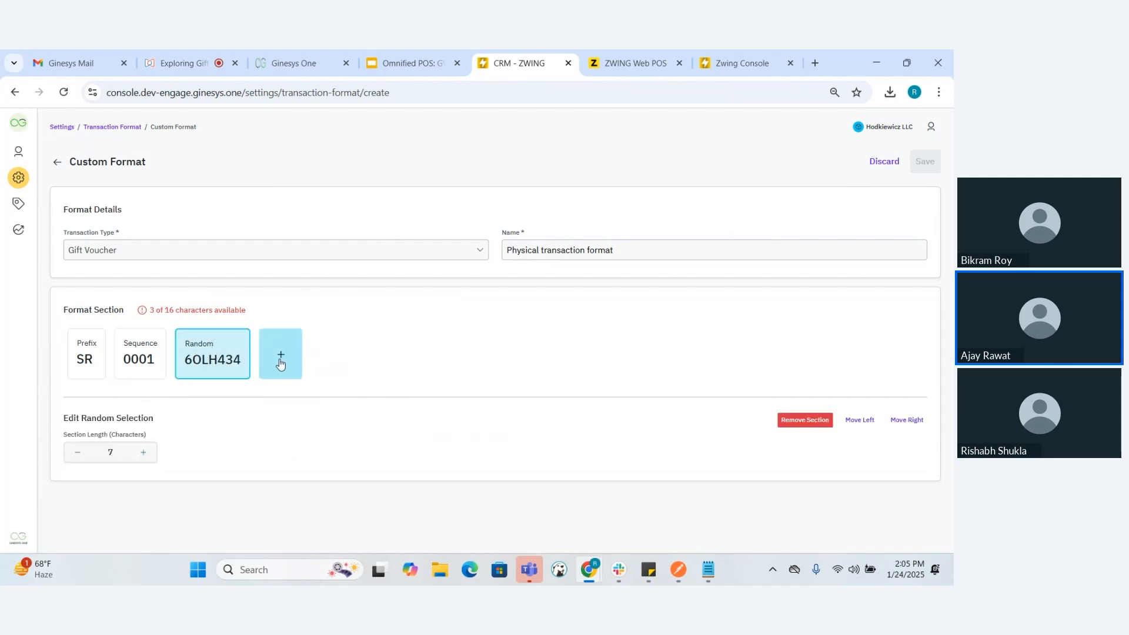
pyautogui.click(144, 342)
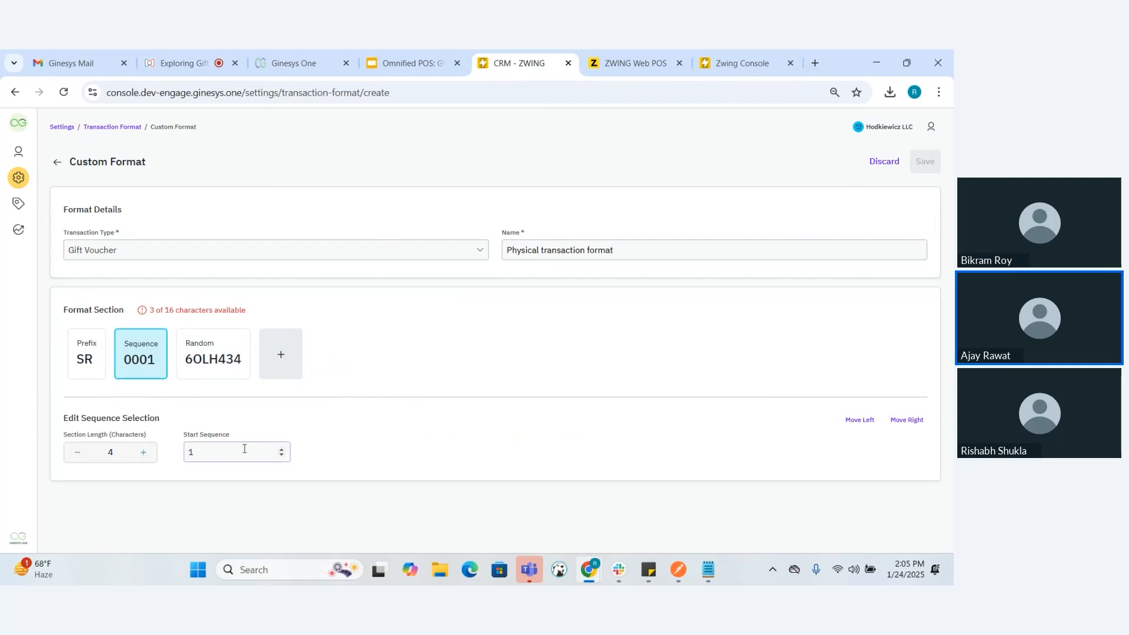
pyautogui.write('33')
pyautogui.click(473, 251)
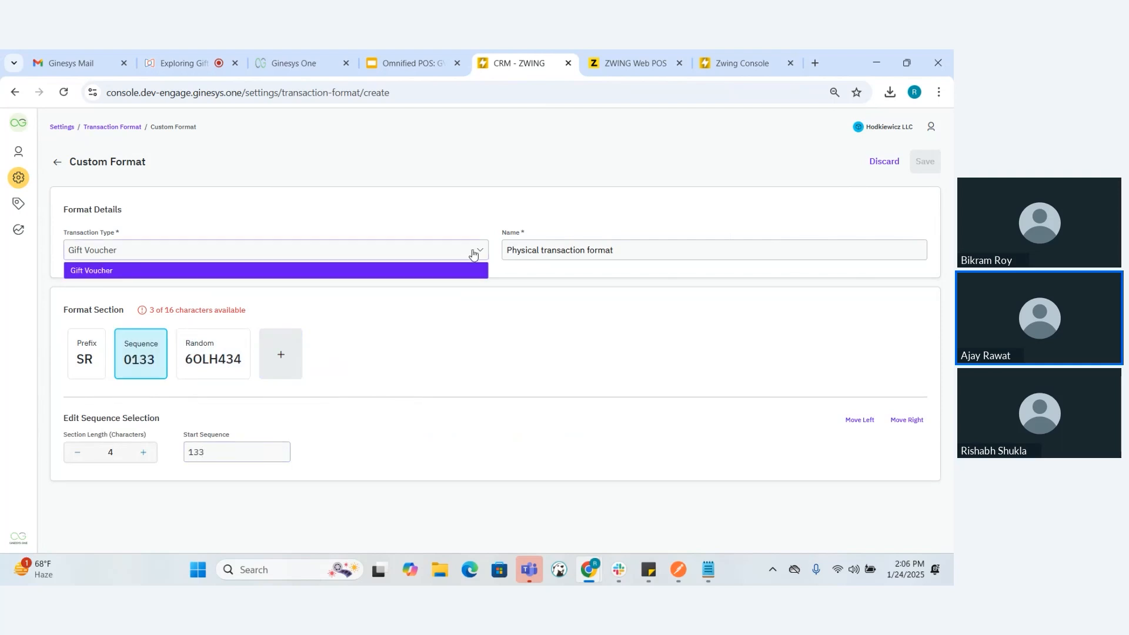
pyautogui.click(547, 253)
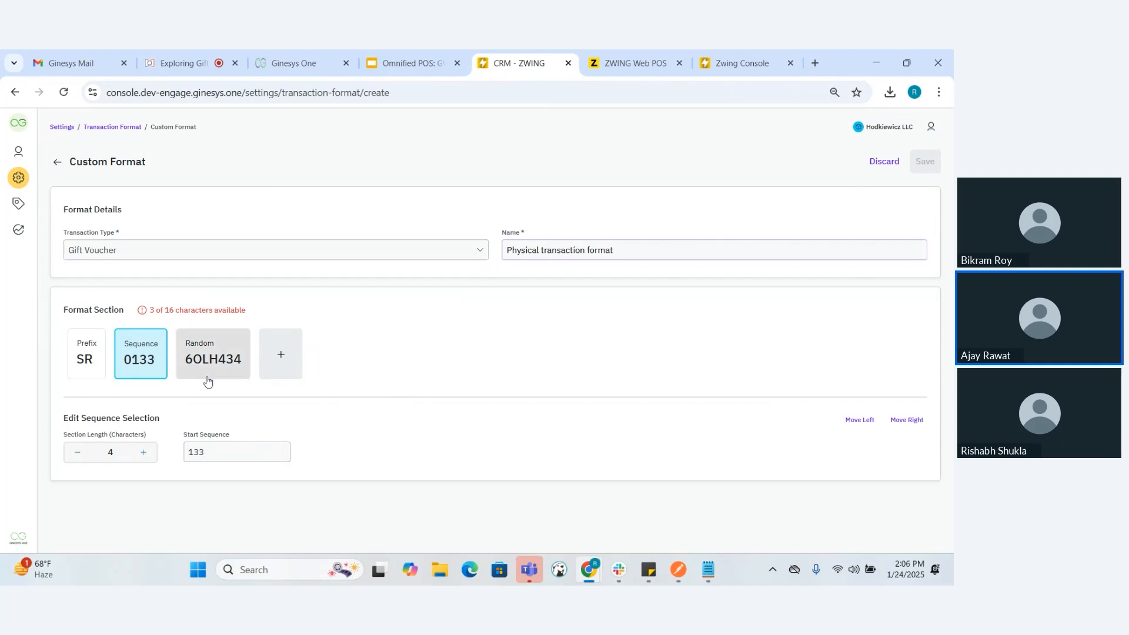
# Add a date section to the end of the format and save the new transaction format
pyautogui.click(278, 356)
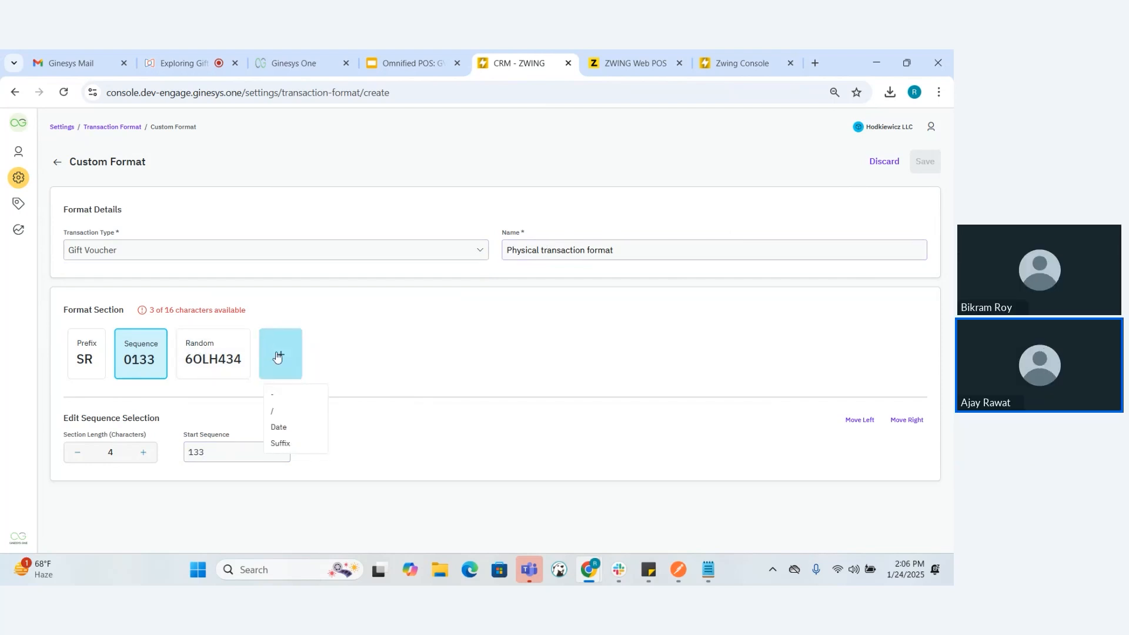
pyautogui.click(276, 436)
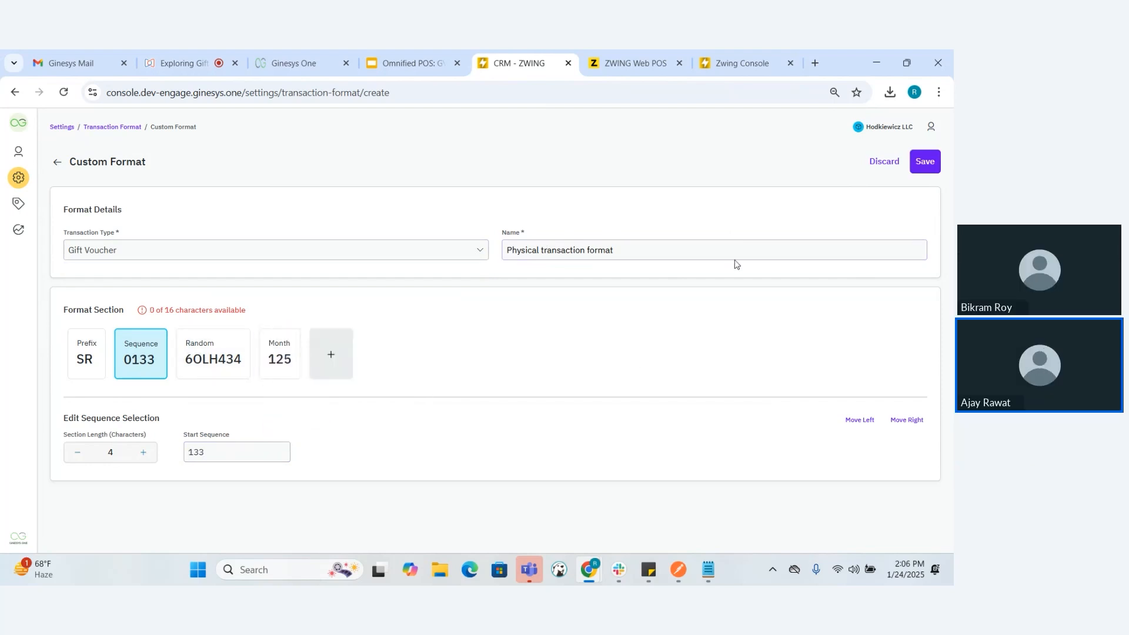
pyautogui.click(923, 167)
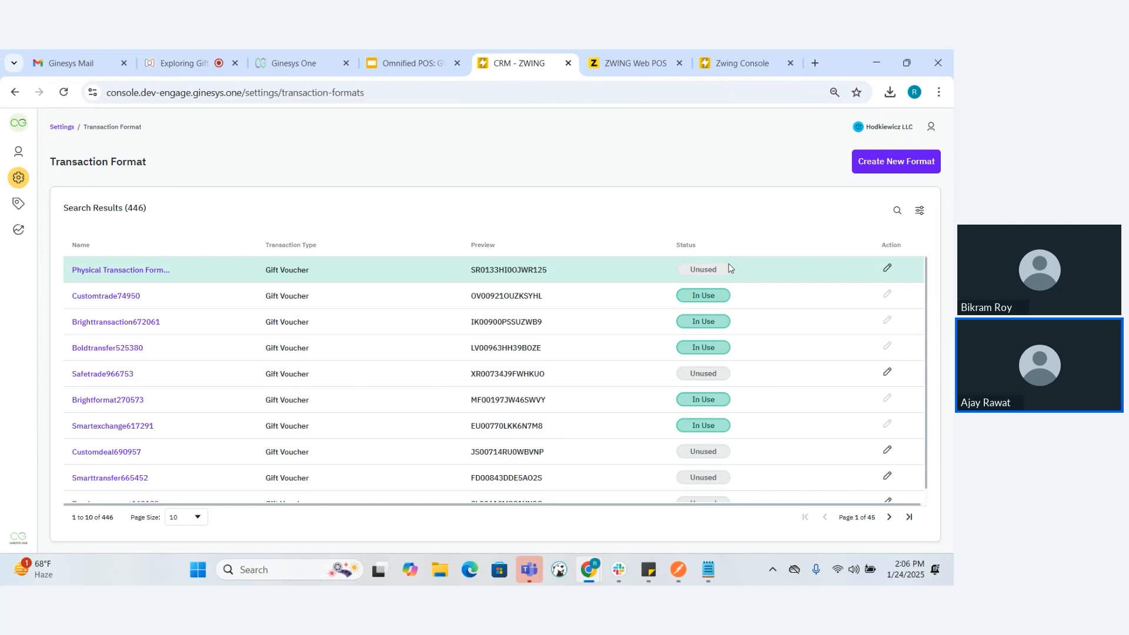
# Switch to the "Omnified POS: GV Service" presentation in Google Slides
pyautogui.click(421, 53)
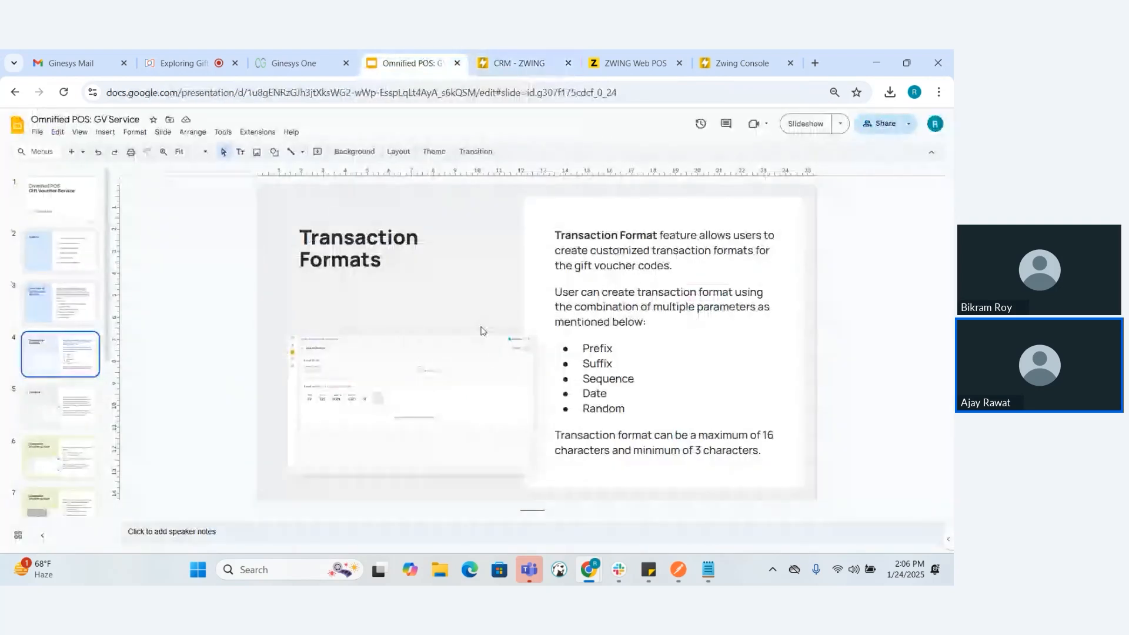
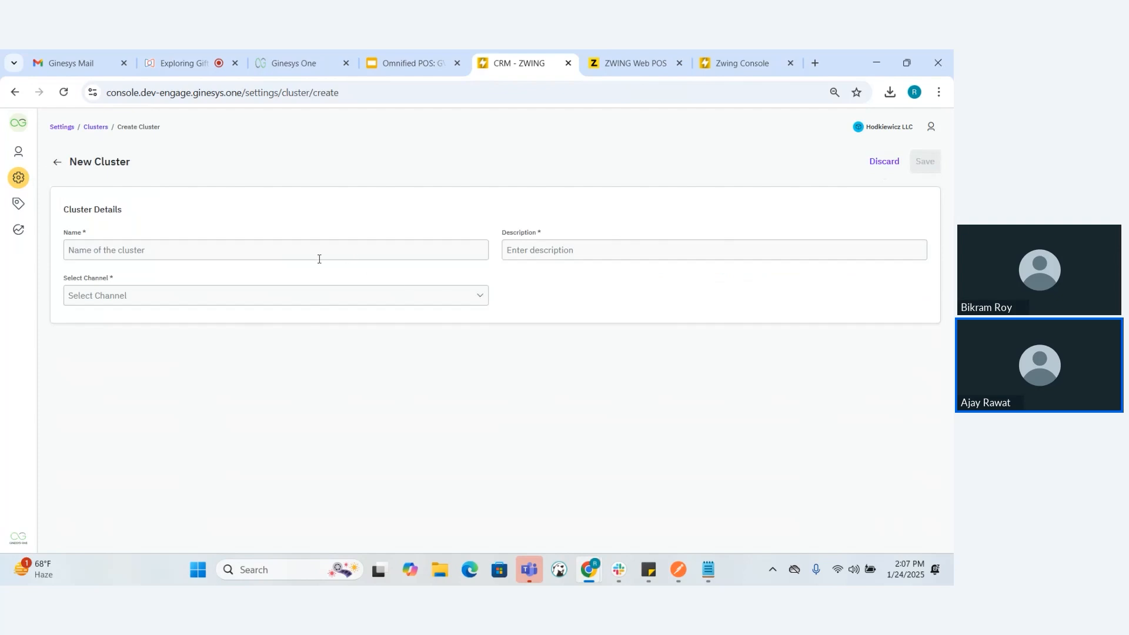
# Name and describe the new cluster as "Zwing Cluster 1" and assign it to the Zwing POS channel
pyautogui.click(272, 254)
pyautogui.write('Z')
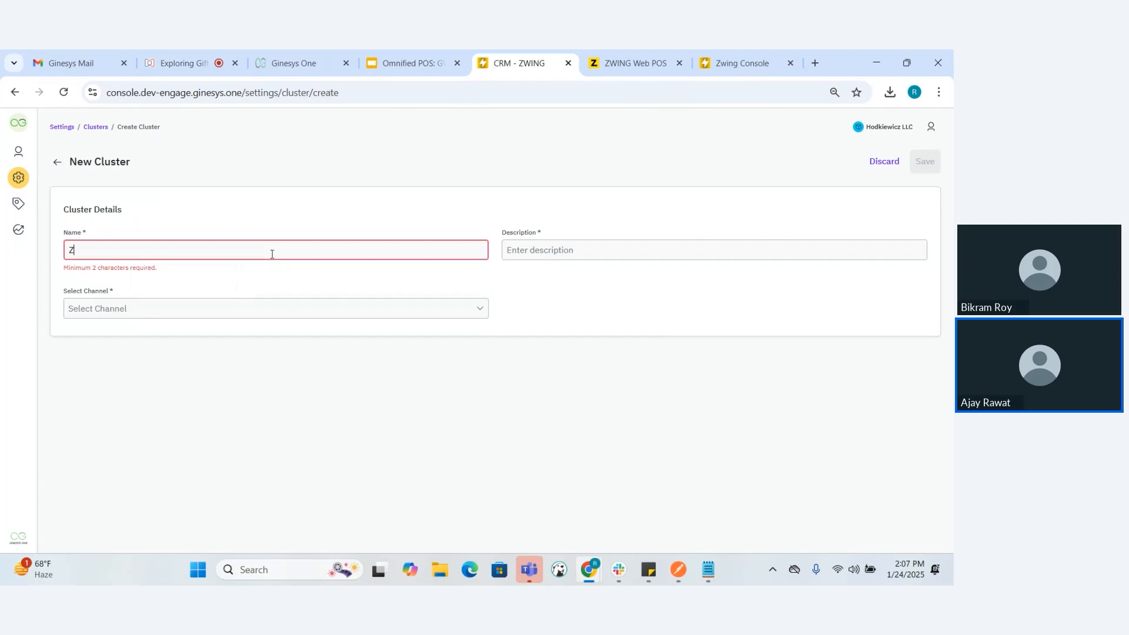
pyautogui.write('wing Cluster 1')
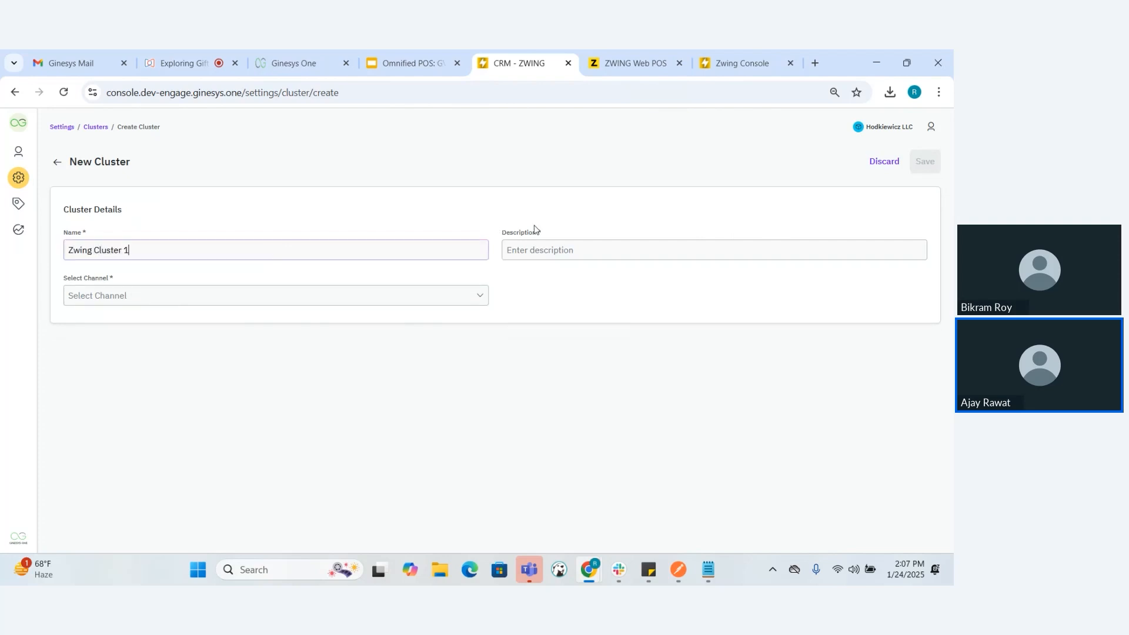
pyautogui.hotkey('ctrl', 'a')
pyautogui.hotkey('ctrl', 'c')
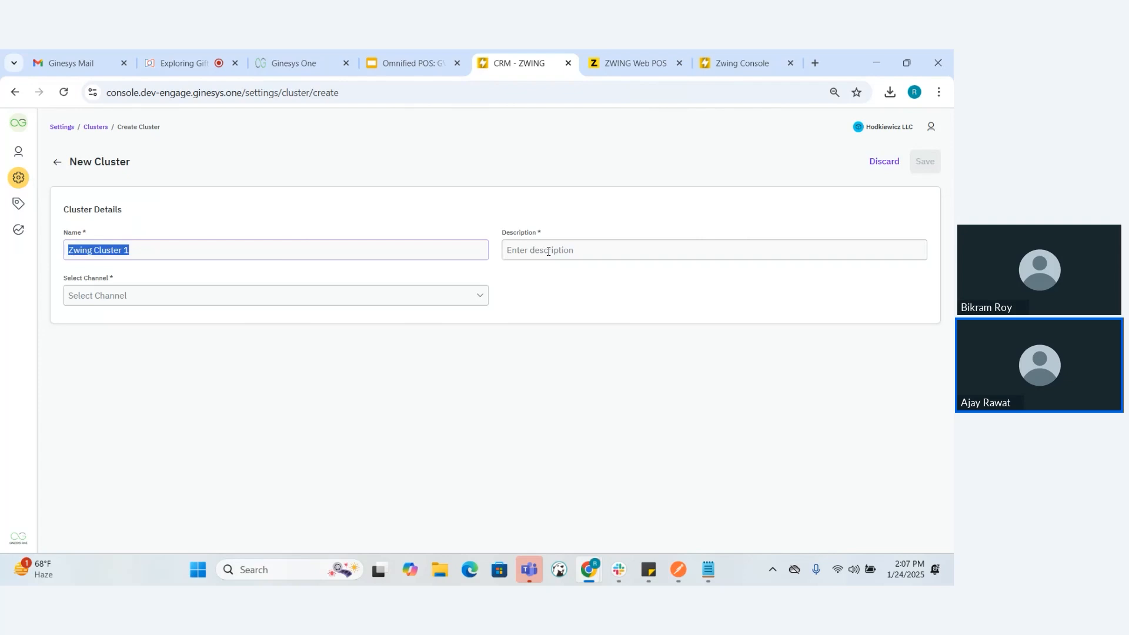
pyautogui.click(509, 253)
pyautogui.hotkey('ctrl', 'v')
pyautogui.click(300, 300)
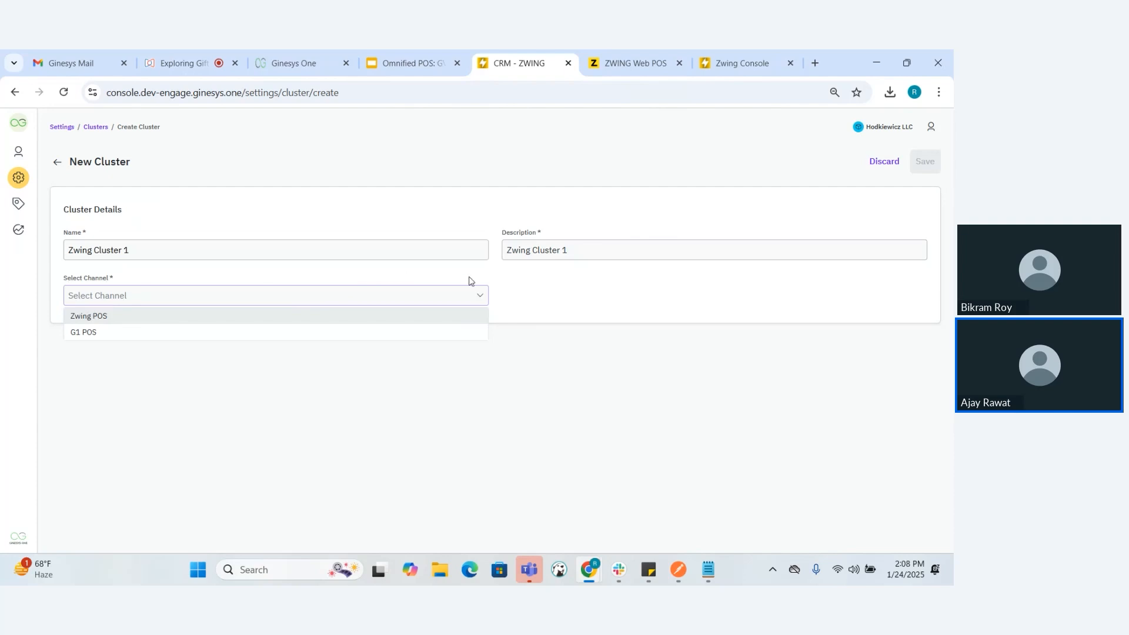
pyautogui.click(319, 317)
# Search the stores for "indexine", add store Indexinestorenewp6 to the cluster and save the cluster
pyautogui.scroll(-1, 337, 331)
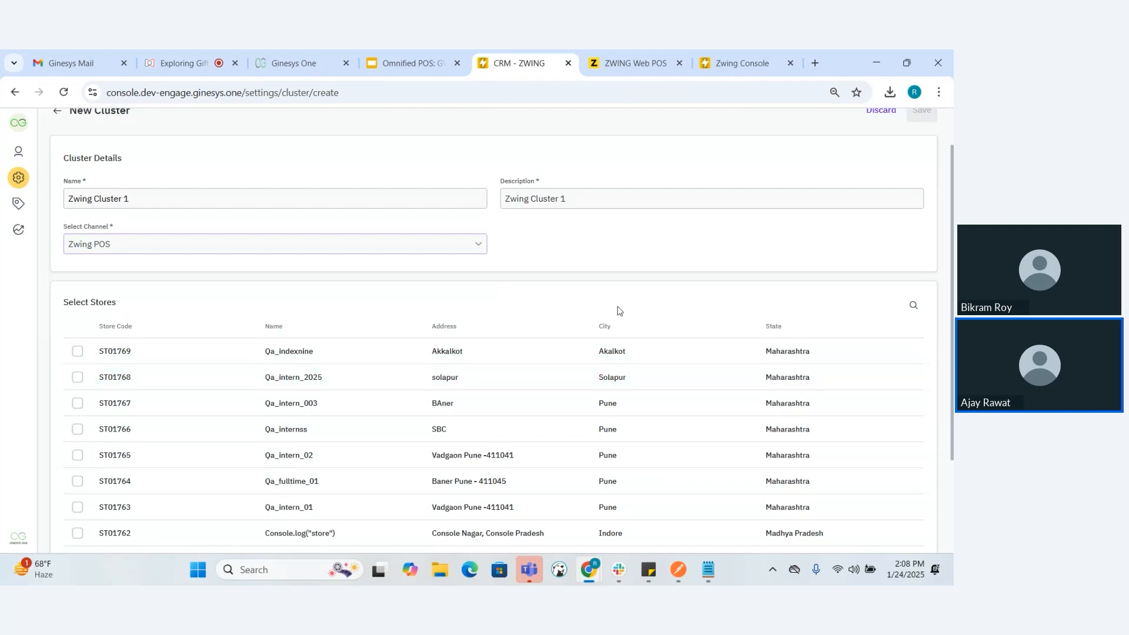
pyautogui.click(913, 307)
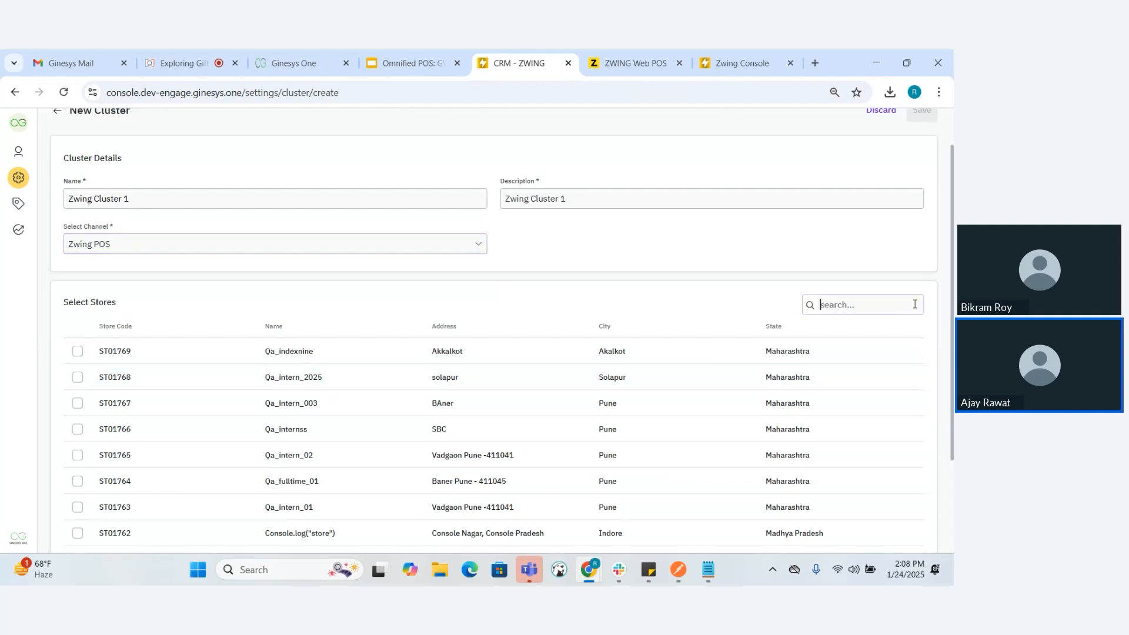
pyautogui.write('index')
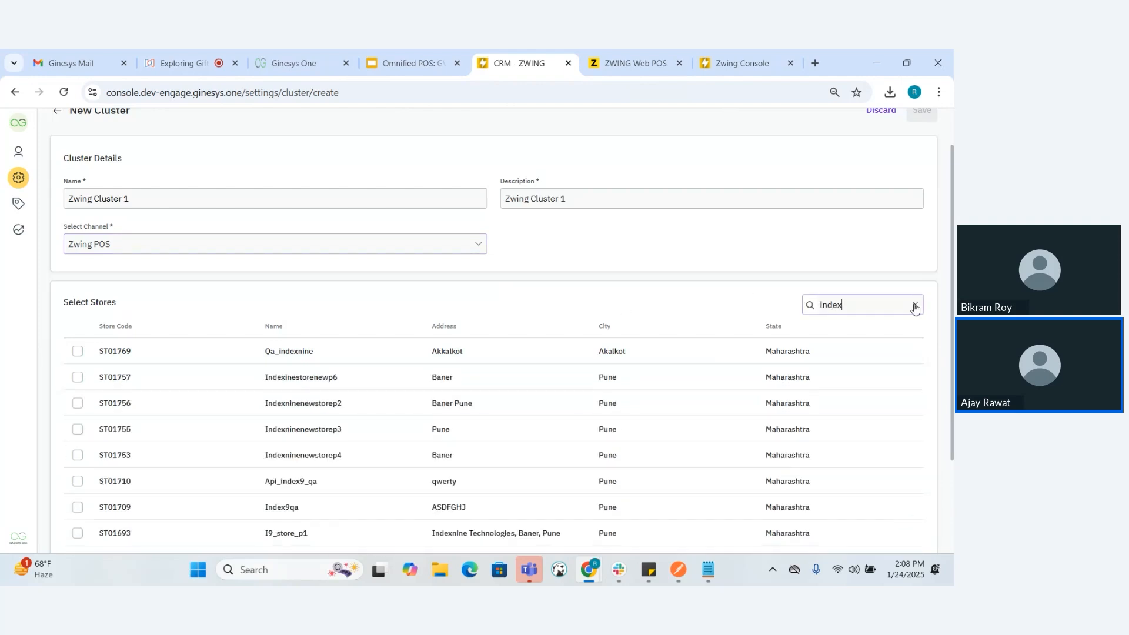
pyautogui.write('ine')
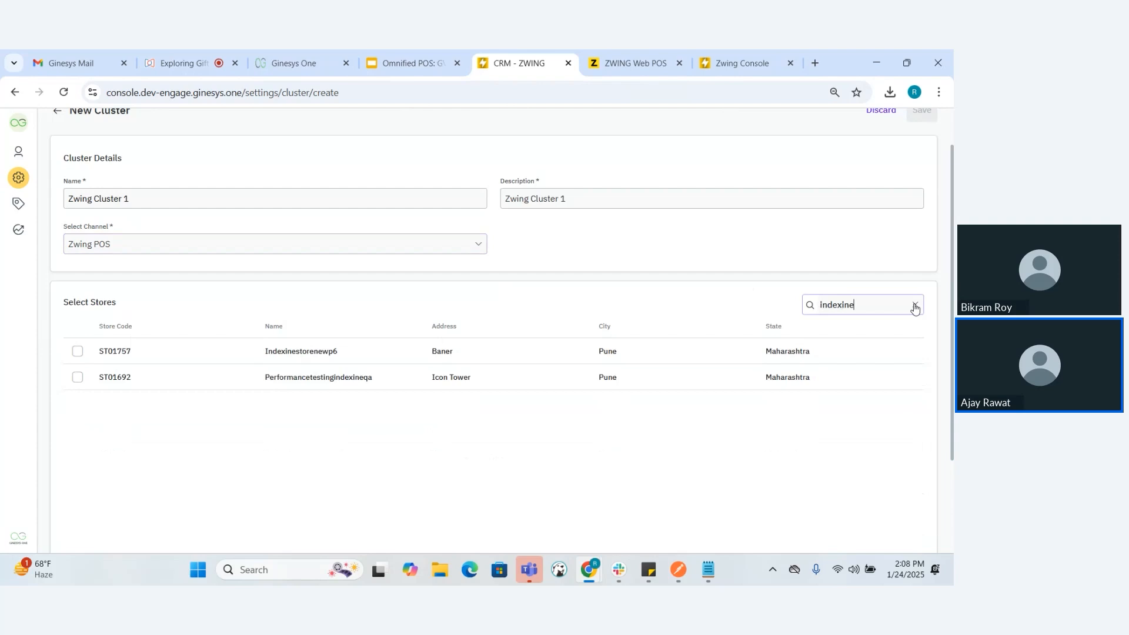
pyautogui.click(76, 352)
pyautogui.scroll(1, 307, 277)
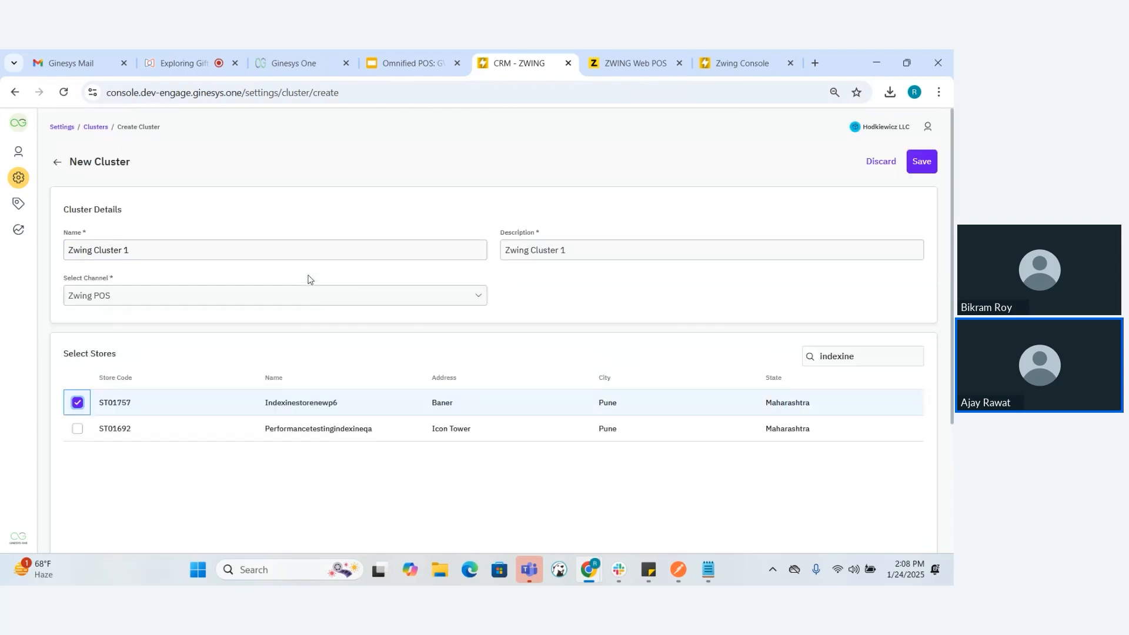
pyautogui.click(917, 167)
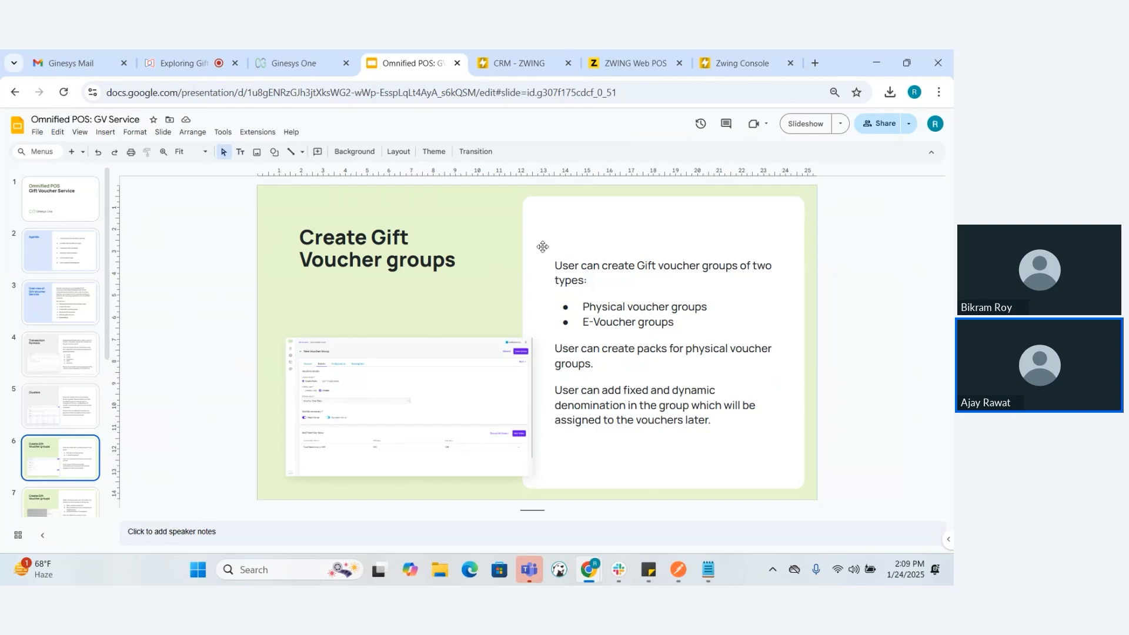
# Switch back to the CRM - ZWING console and open the list of gift voucher groups
pyautogui.click(520, 61)
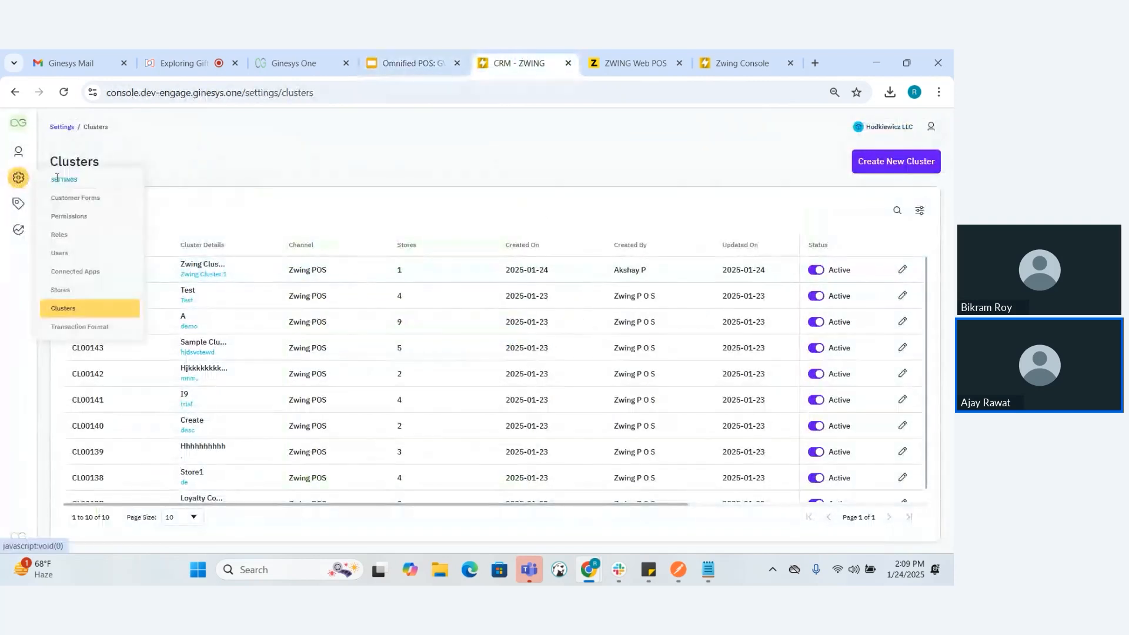
pyautogui.moveTo(19, 202)
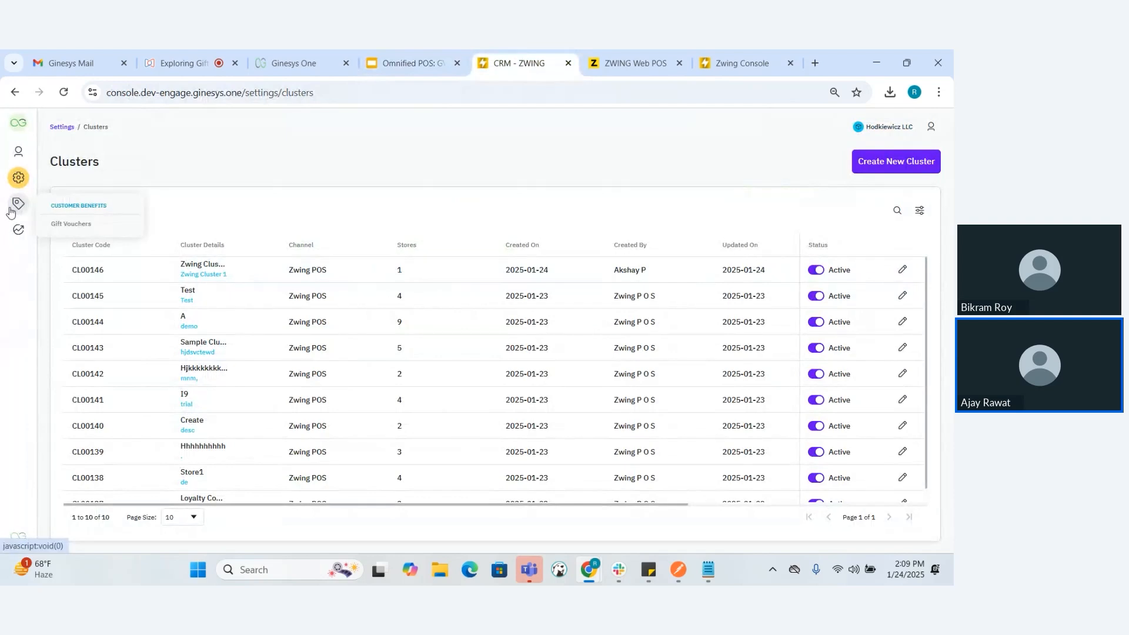
pyautogui.click(87, 223)
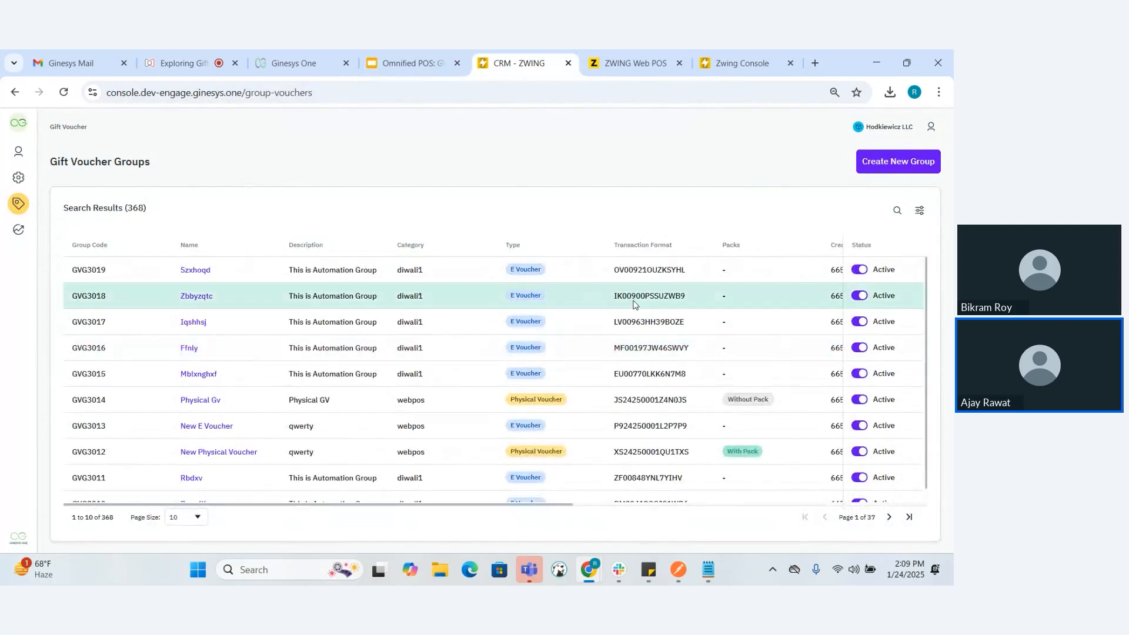
pyautogui.hscroll(2, 761, 305)
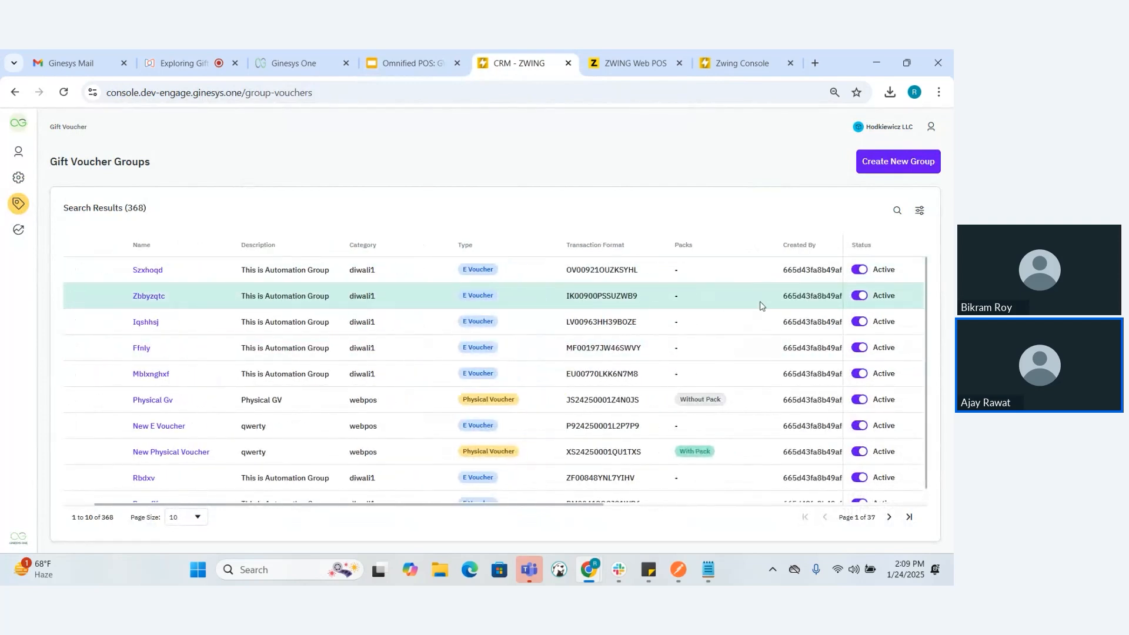
# Examine the advanced filter and the search option of the gift voucher groups list
pyautogui.click(920, 212)
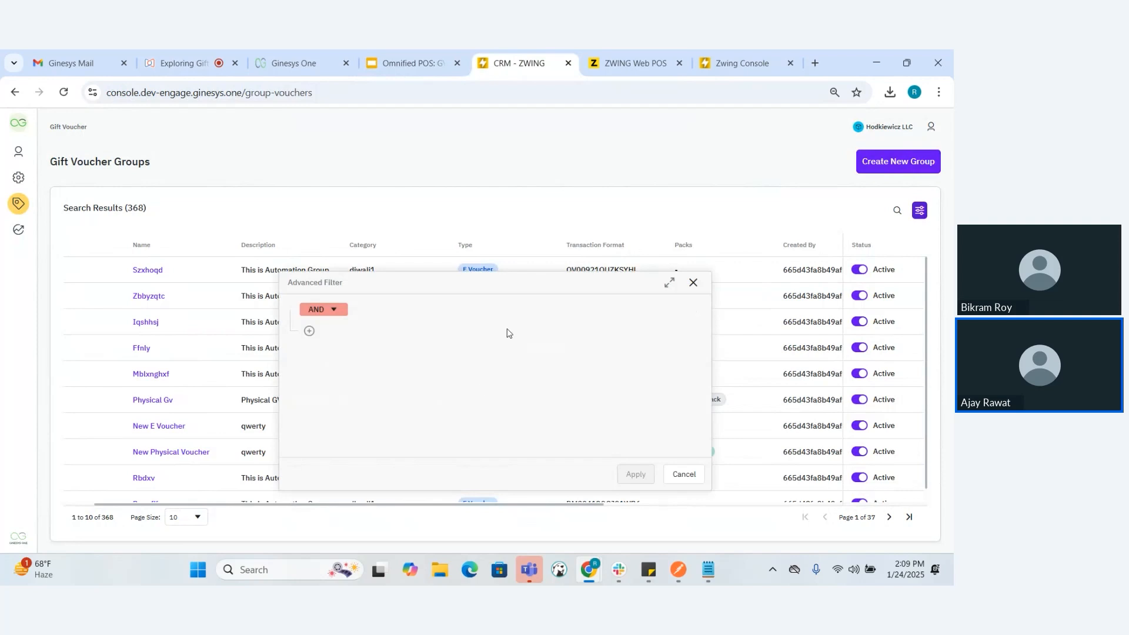
pyautogui.click(692, 283)
pyautogui.click(898, 213)
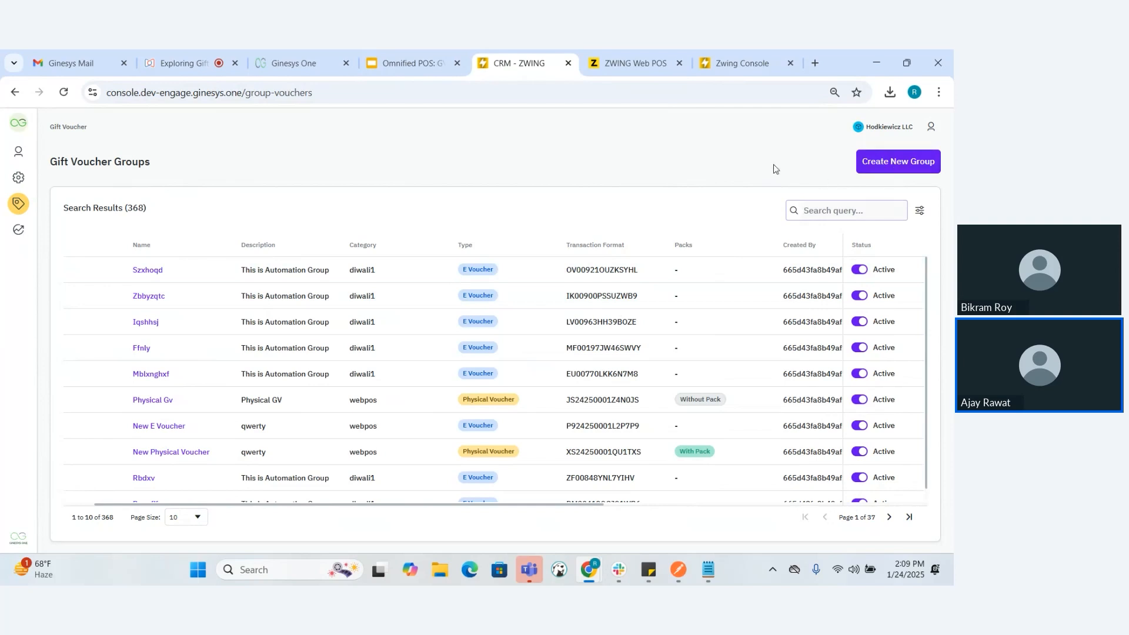
# Start a new voucher group and enter "Physical Gift voucher group1" as its name and description
pyautogui.click(899, 164)
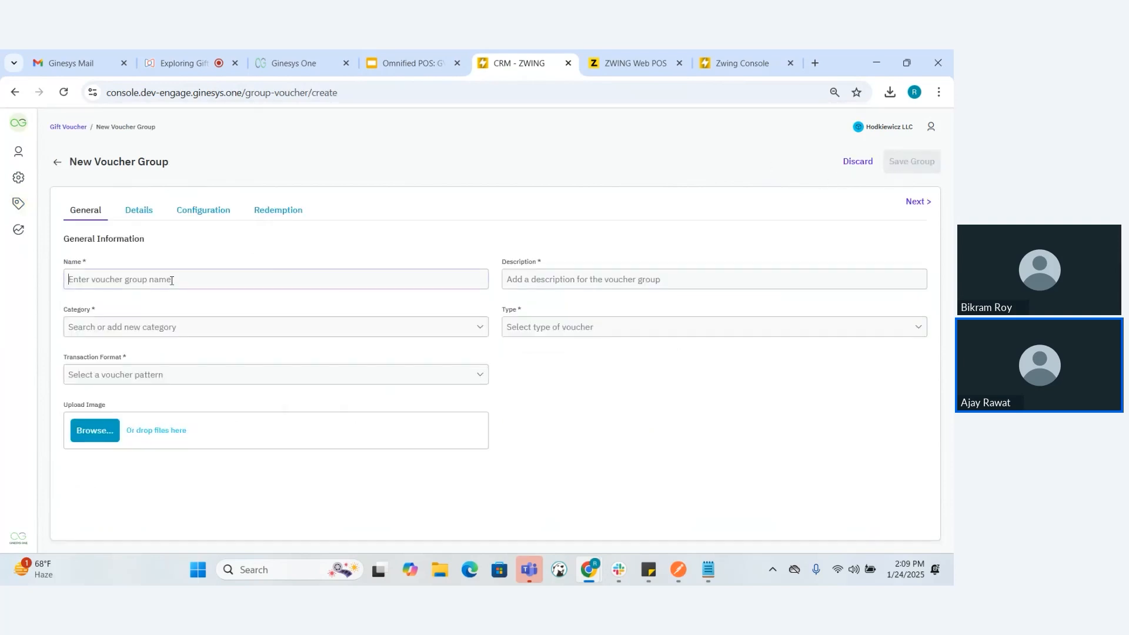
pyautogui.write('Physical Gift voucher group')
pyautogui.press('BackSpace')
pyautogui.write('1')
pyautogui.hotkey('ctrl', 'a')
pyautogui.hotkey('ctrl', 'c')
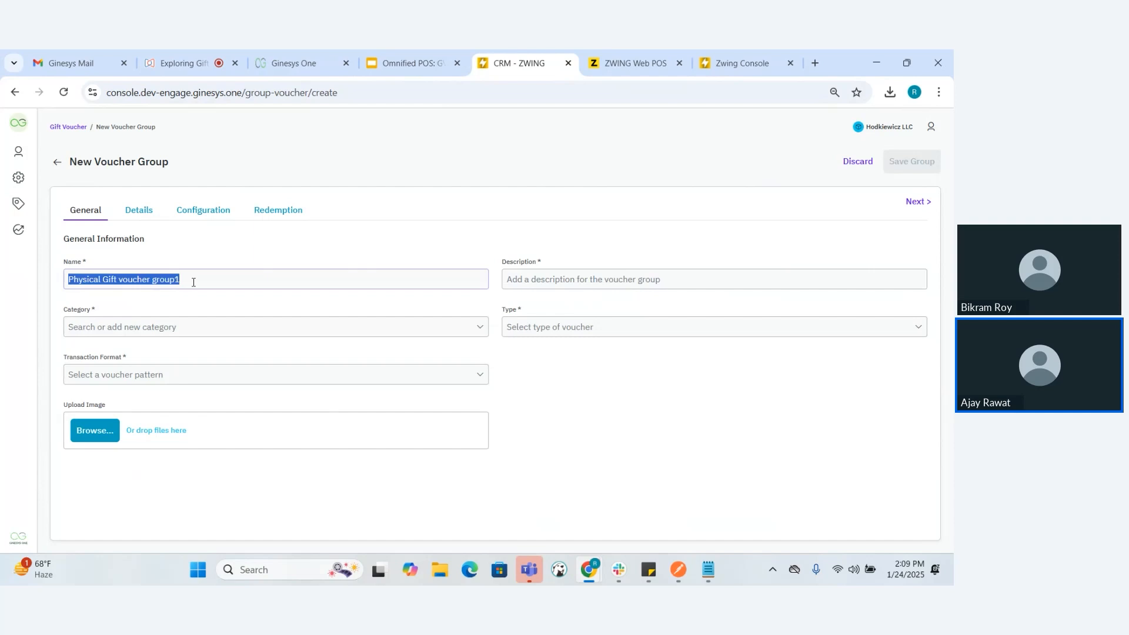
pyautogui.click(581, 276)
pyautogui.hotkey('ctrl', 'v')
# Set the group's category to disabled, type to Physical Voucher and transaction format to Physical Transaction Format
pyautogui.click(331, 333)
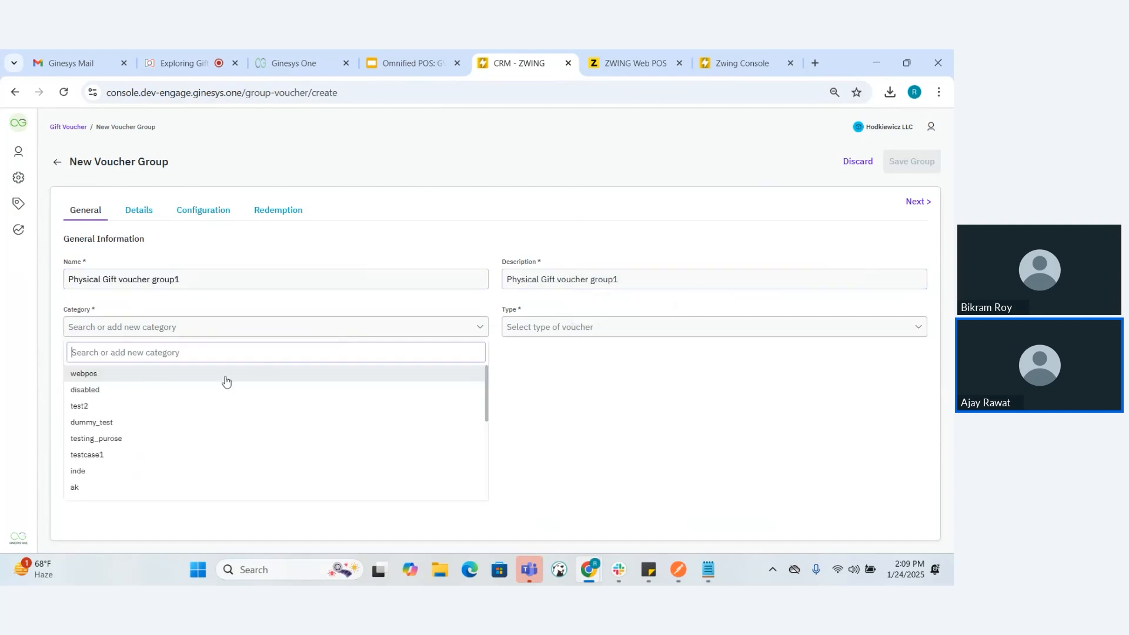
pyautogui.click(209, 390)
pyautogui.click(566, 335)
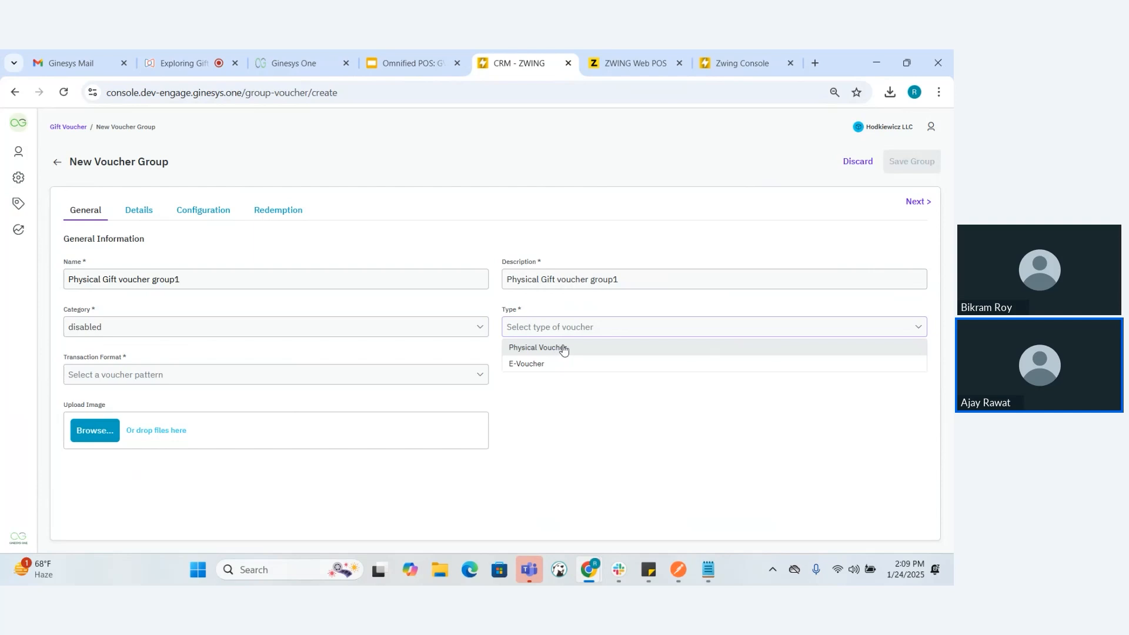
pyautogui.click(563, 348)
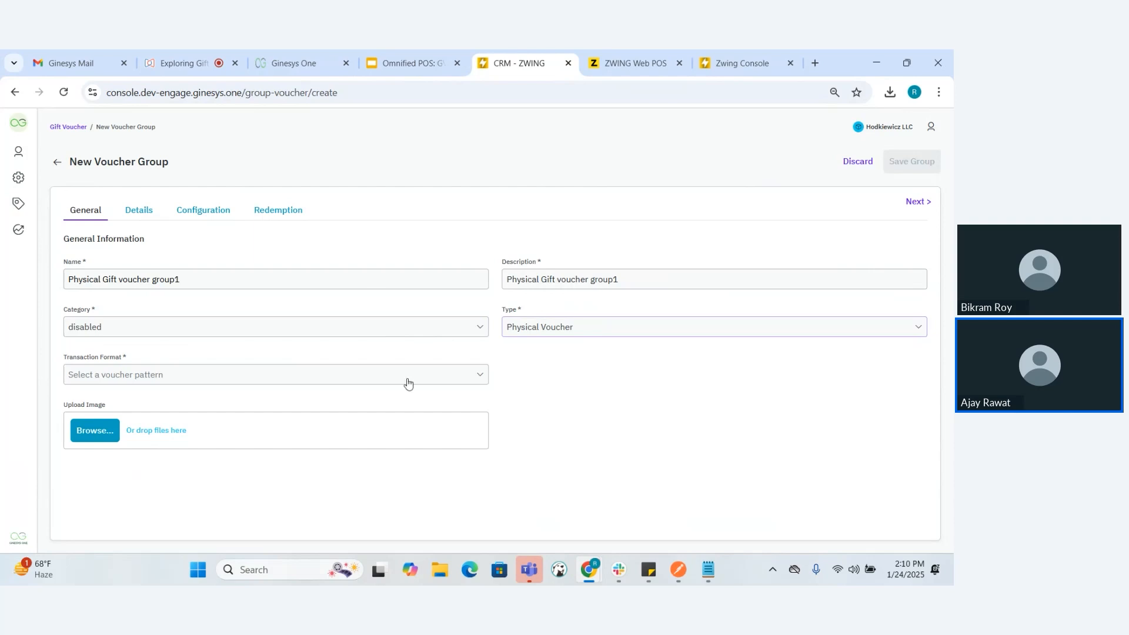
pyautogui.click(335, 383)
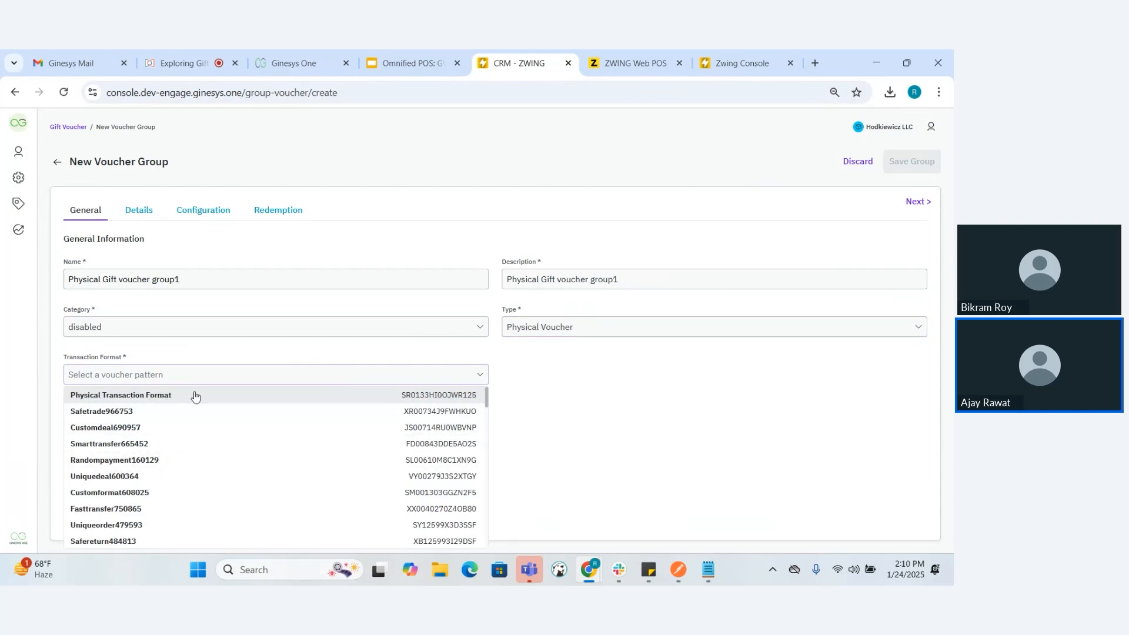
pyautogui.click(144, 402)
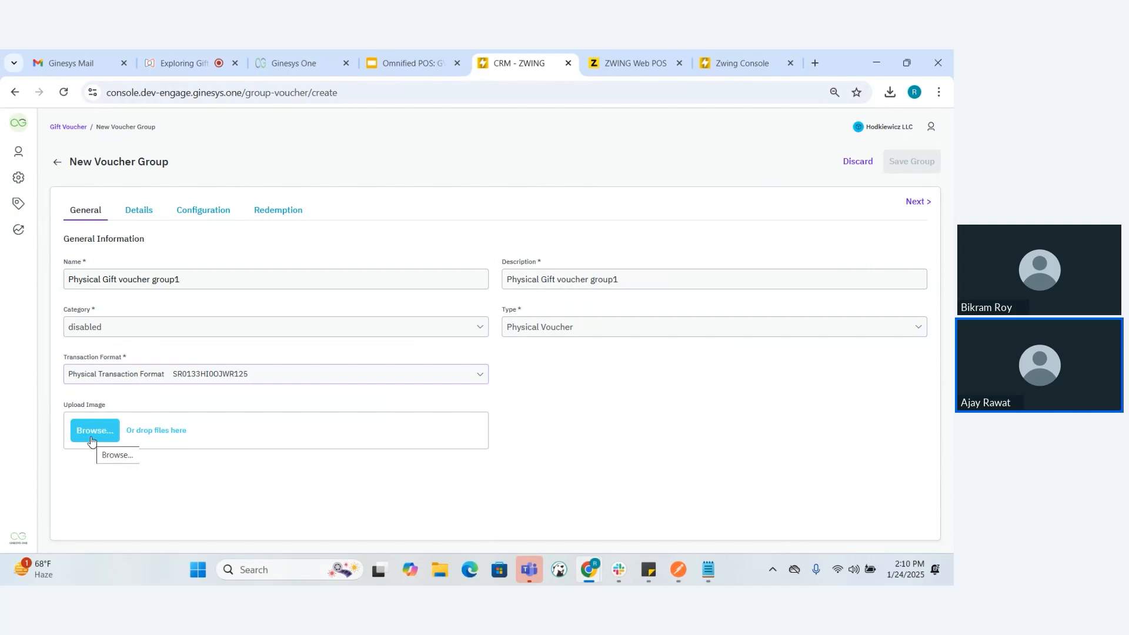
# In the voucher details, choose not to create packs and set the effective date to Voucher Sale Date
pyautogui.click(139, 206)
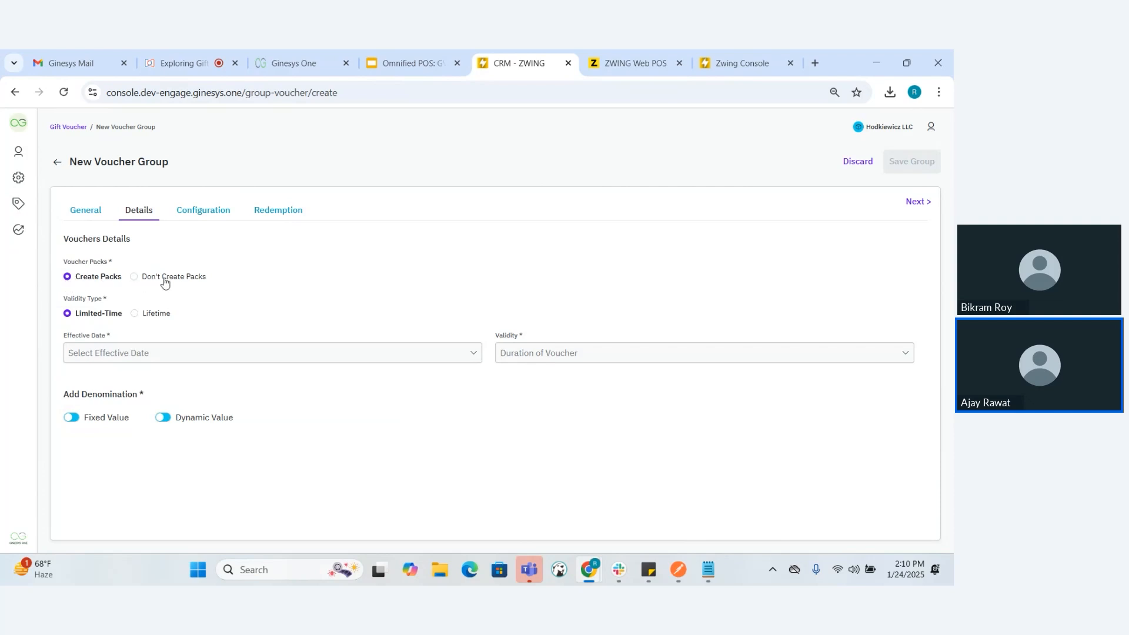
pyautogui.click(134, 277)
pyautogui.click(288, 354)
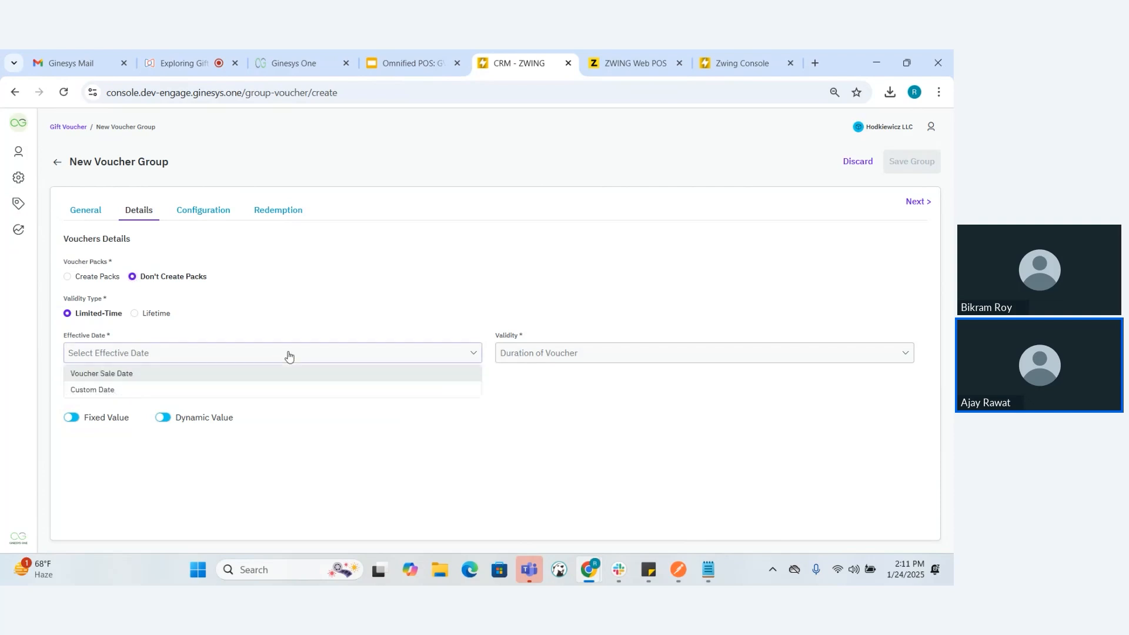
pyautogui.click(245, 376)
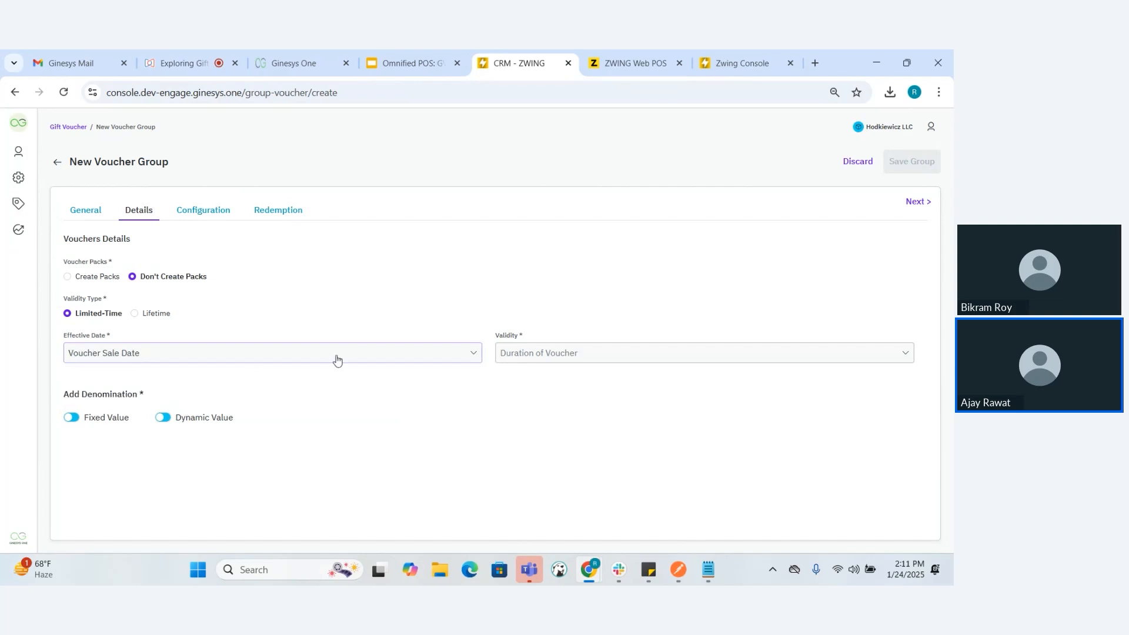
# Try a custom validity date of 2/28/2025 for the voucher group and clear it
pyautogui.click(570, 355)
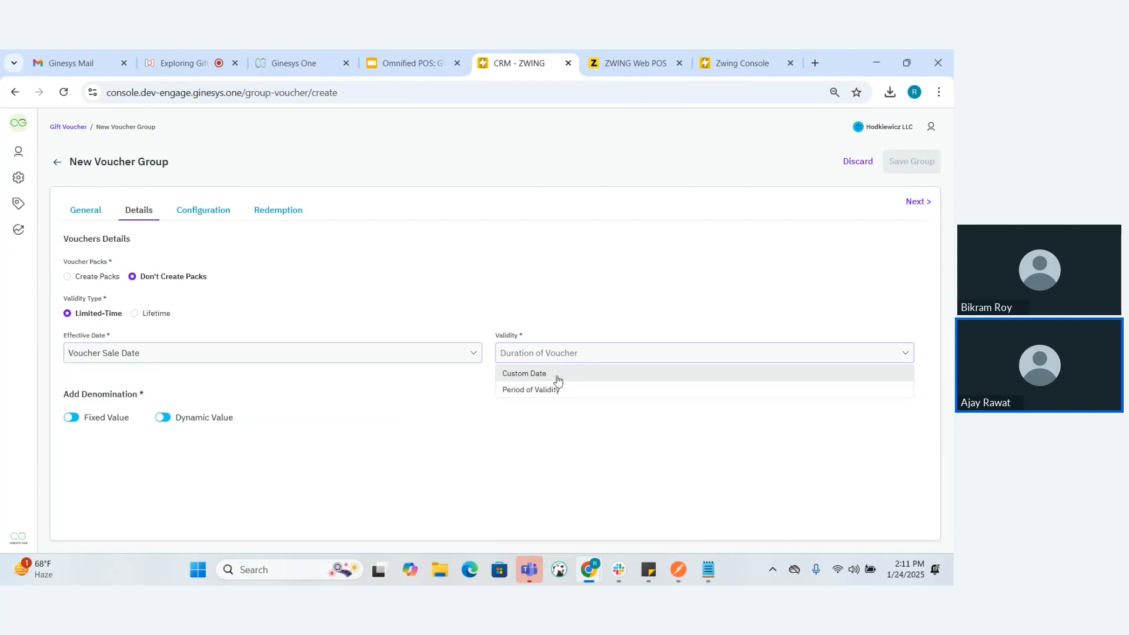
pyautogui.click(557, 380)
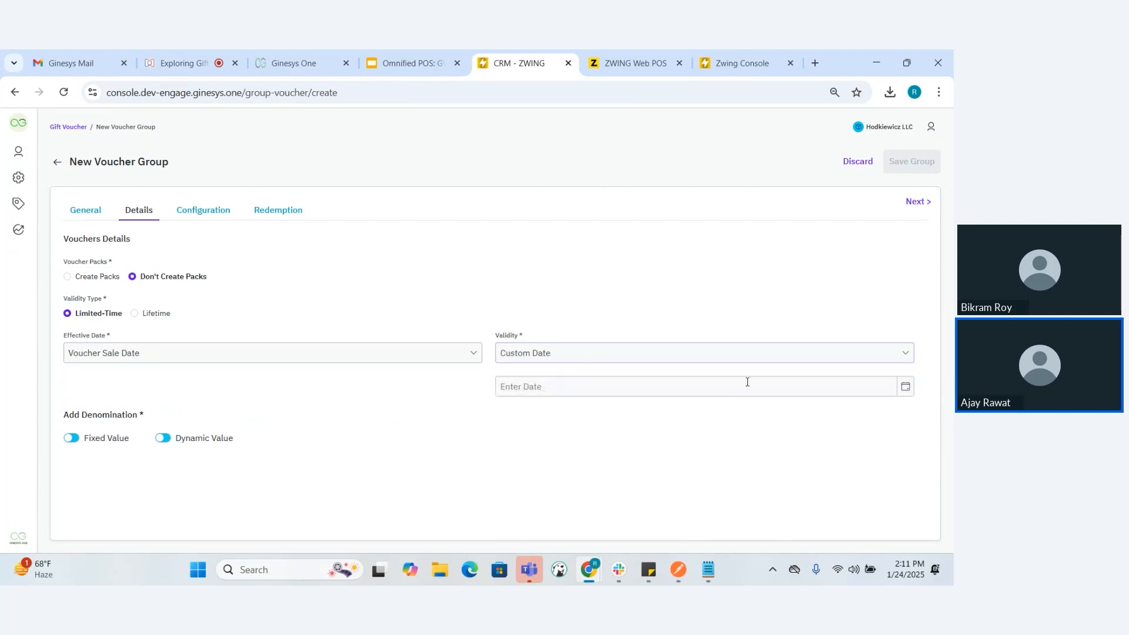
pyautogui.click(810, 385)
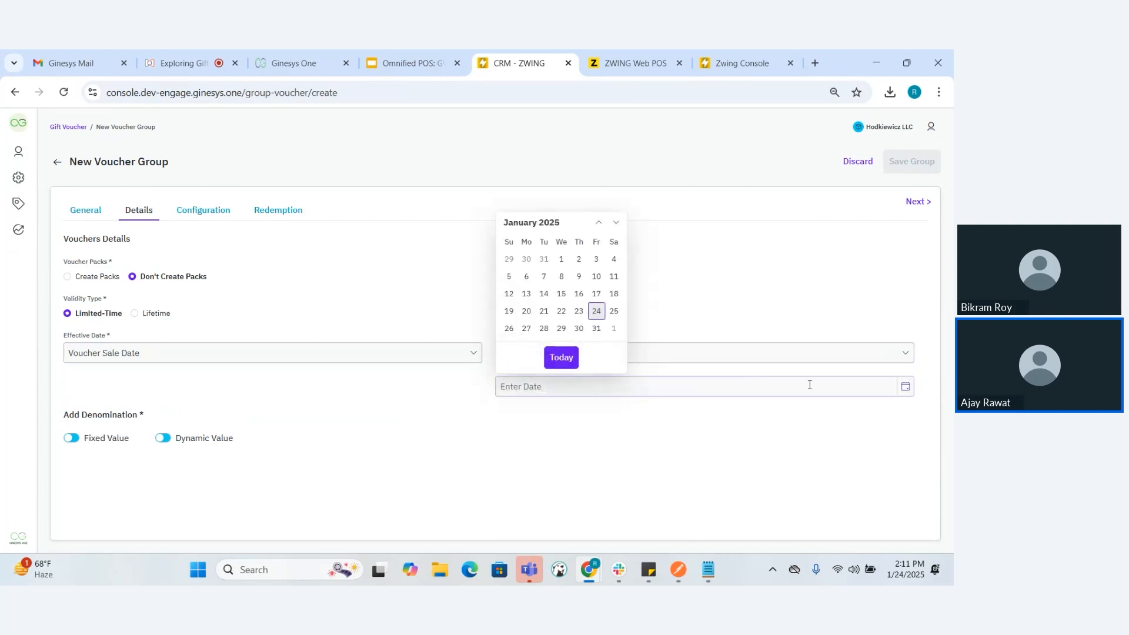
pyautogui.click(616, 223)
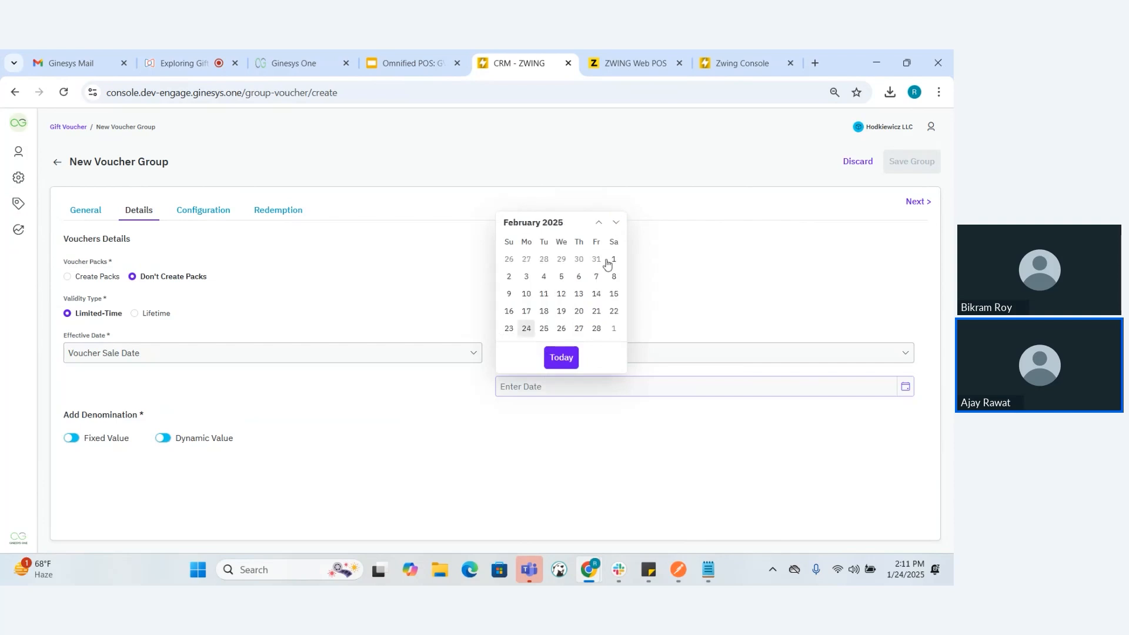
pyautogui.click(596, 330)
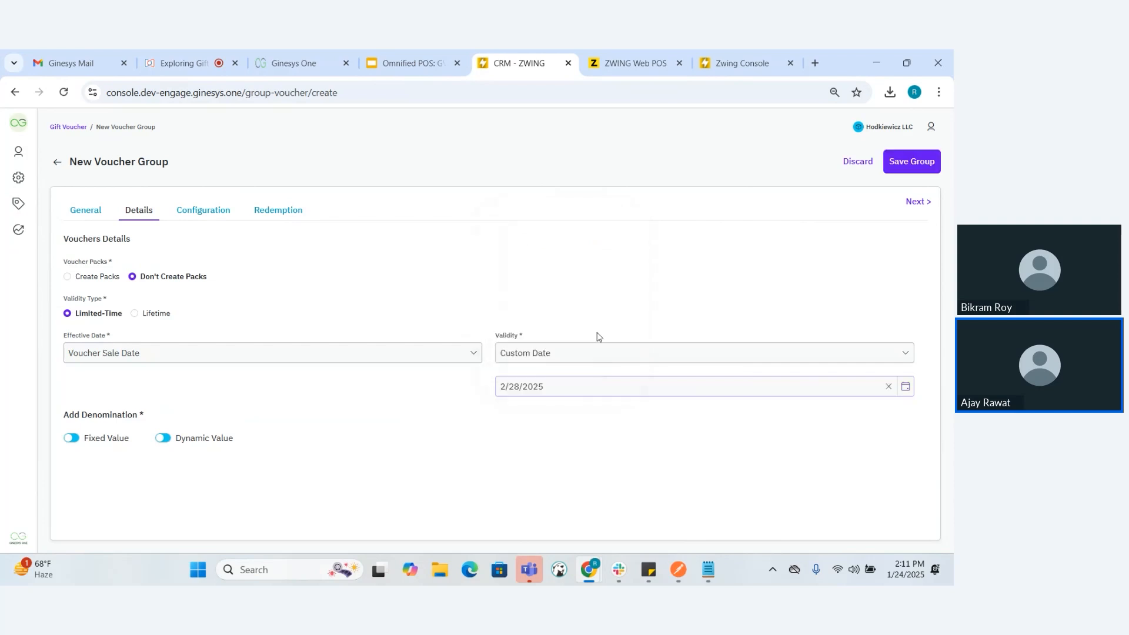
pyautogui.click(895, 388)
# Set the voucher validity to a Period of Validity of 4 days
pyautogui.click(834, 356)
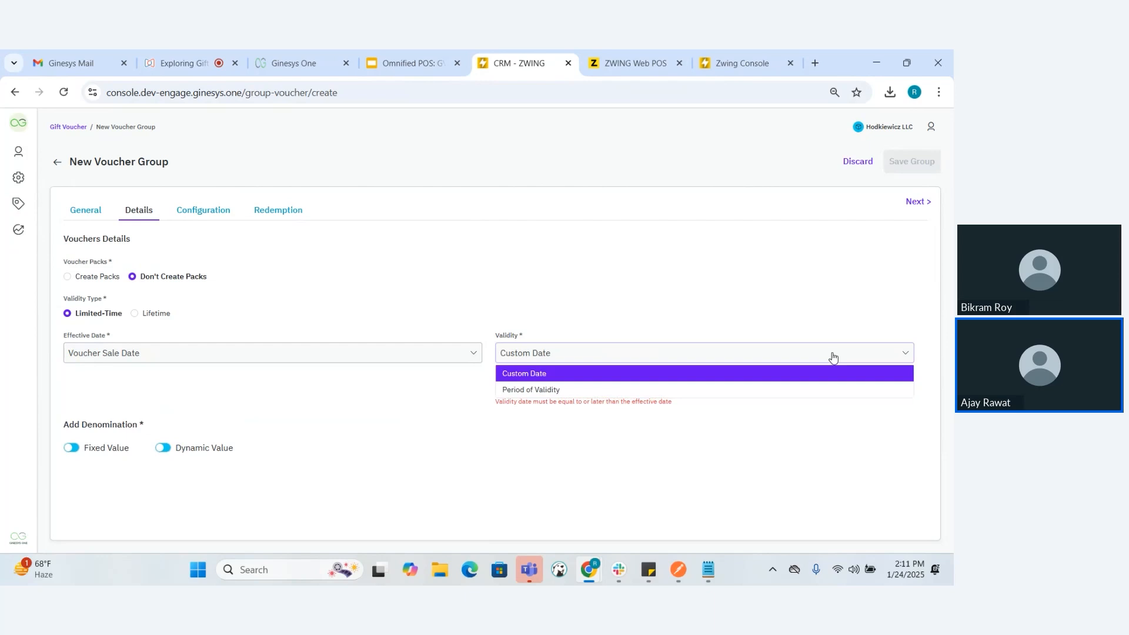
pyautogui.click(747, 392)
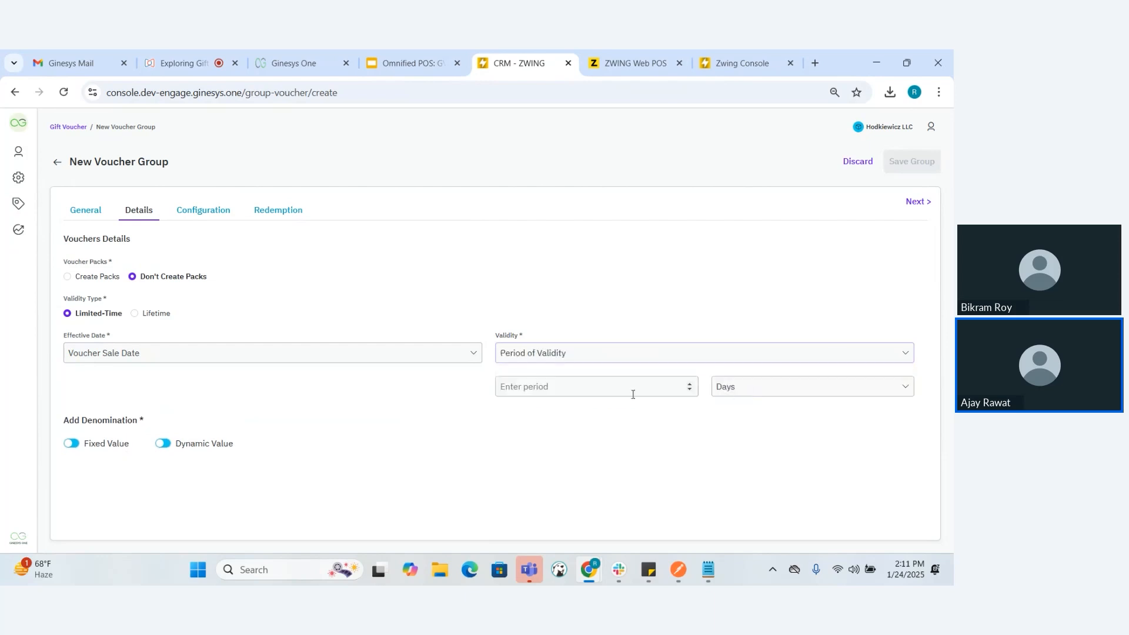
pyautogui.click(819, 394)
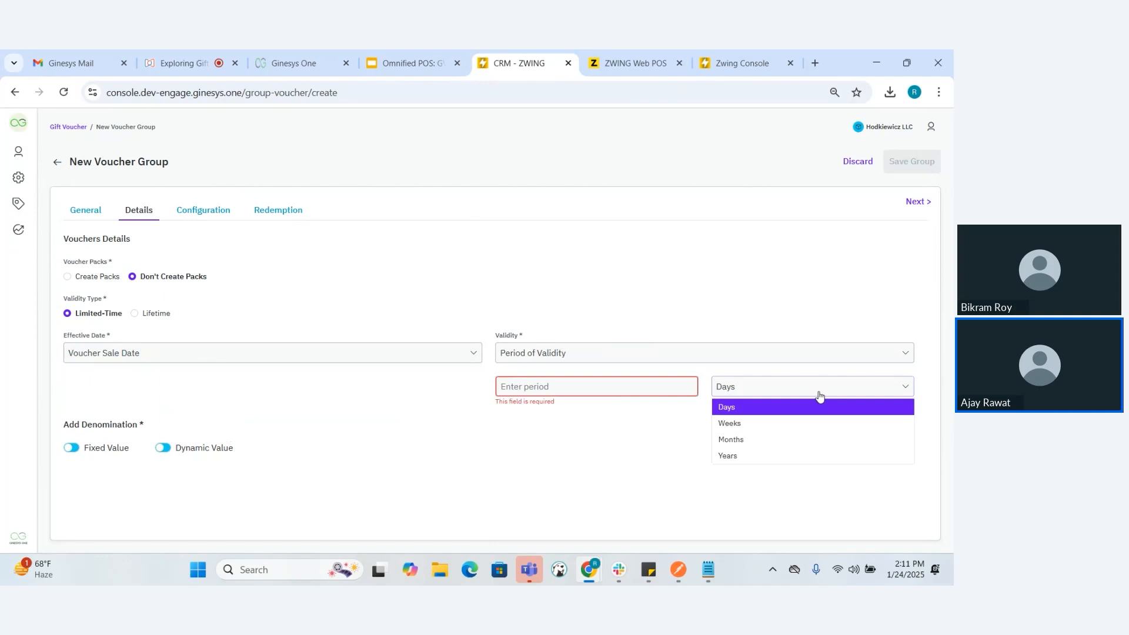
pyautogui.click(627, 388)
pyautogui.write('4')
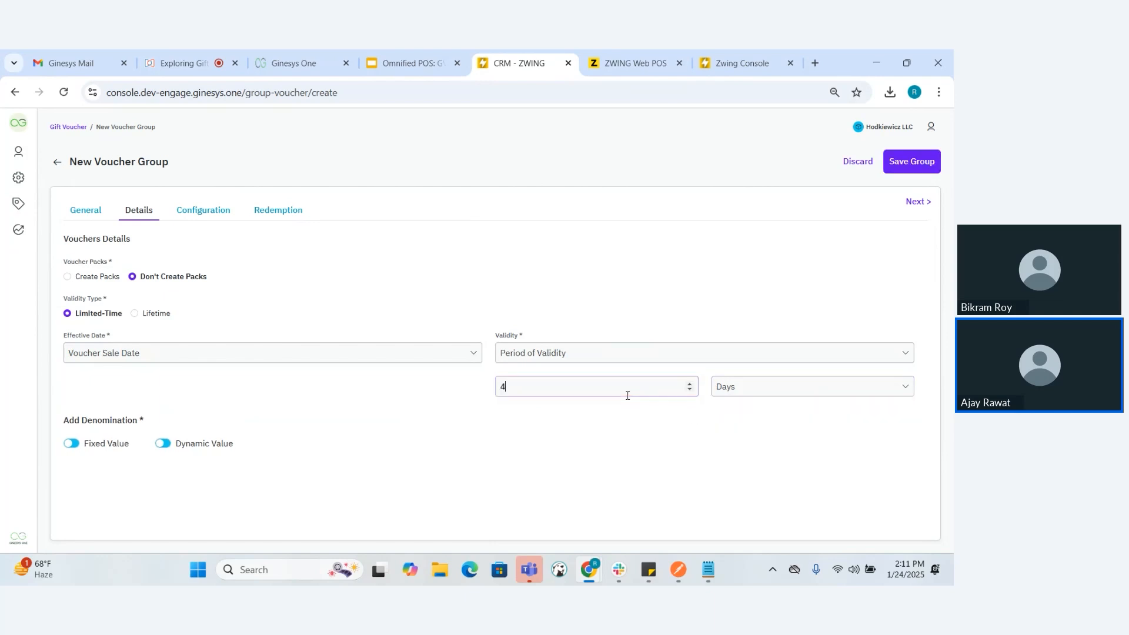
# Try Weeks as the unit of the validity period and switch the validity type to Lifetime
pyautogui.click(742, 388)
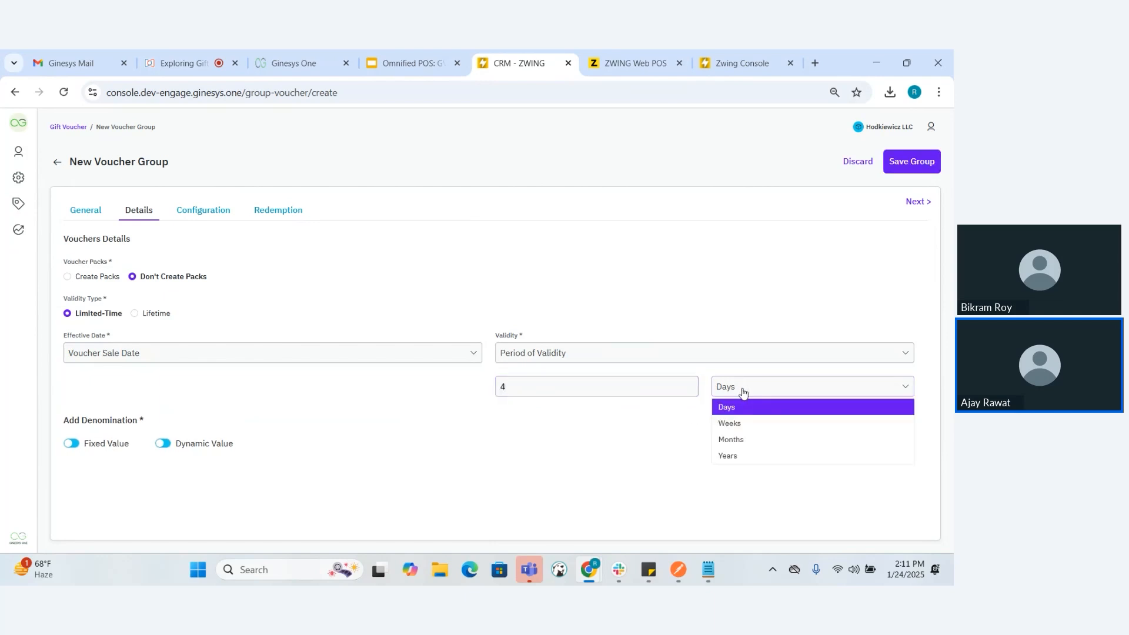
pyautogui.click(747, 427)
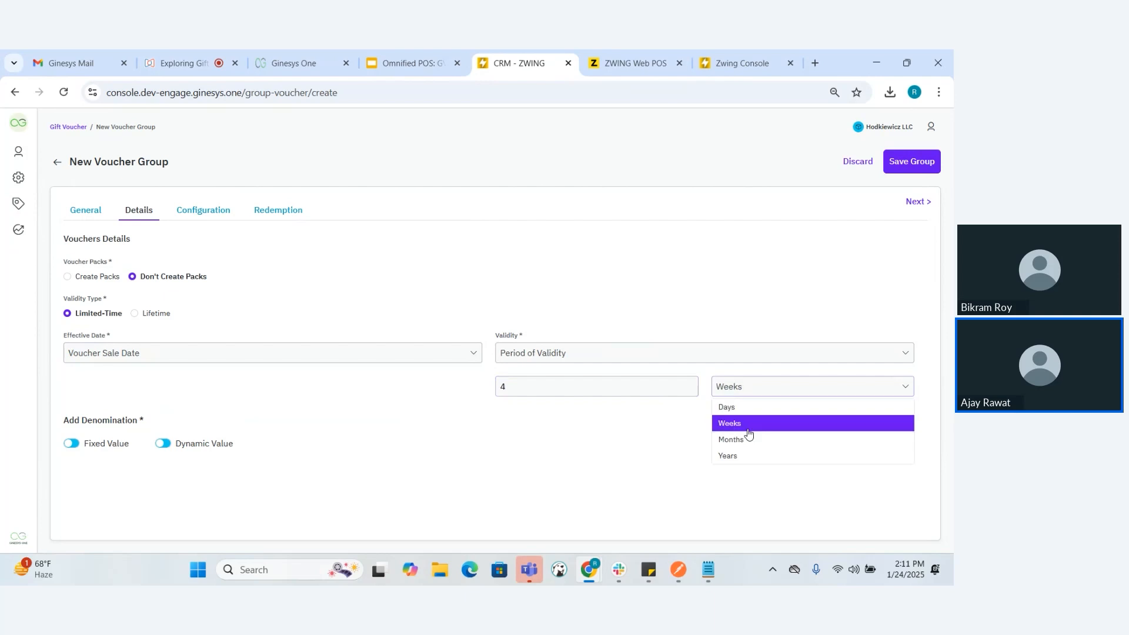
pyautogui.click(134, 316)
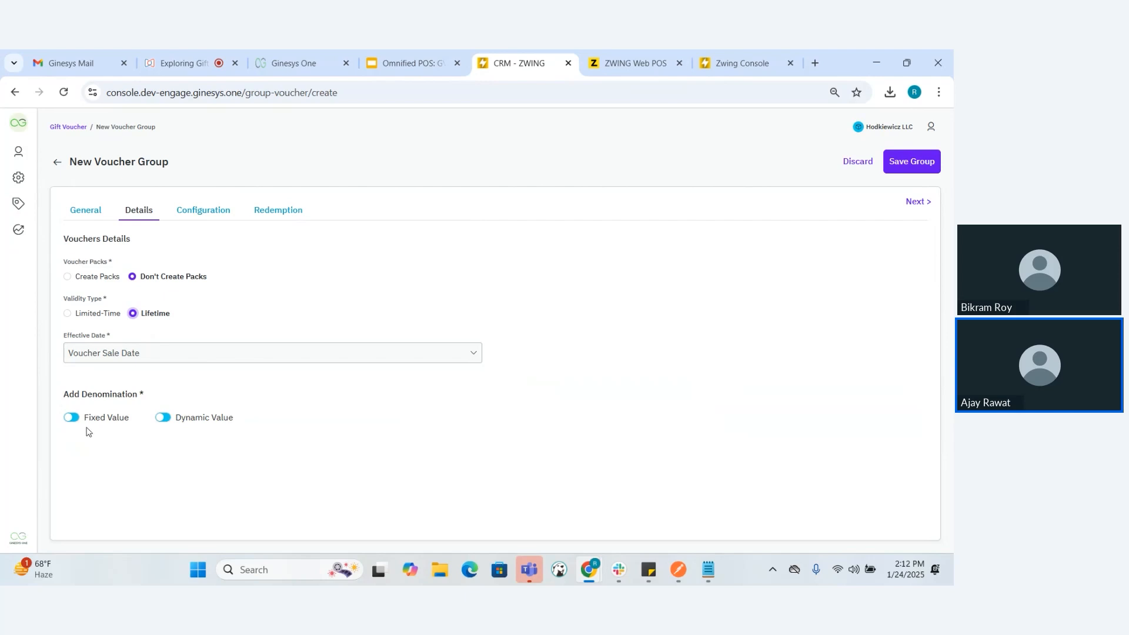
# Enable fixed-value denominations for the group and begin a new one named "Fixed Denomination - 1000"
pyautogui.click(70, 418)
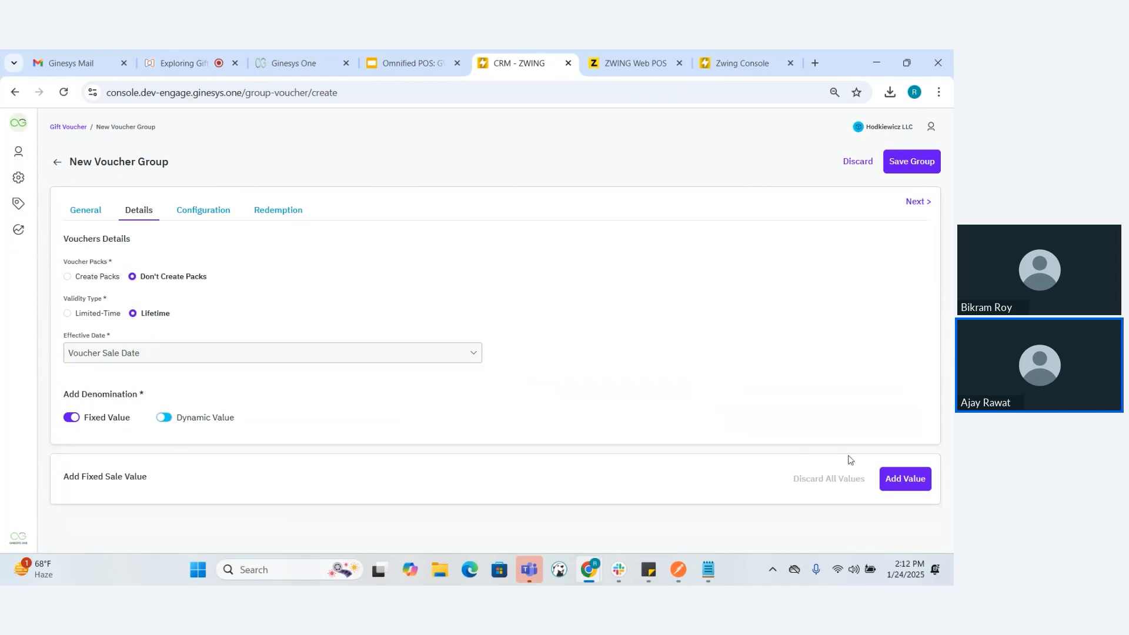
pyautogui.click(903, 479)
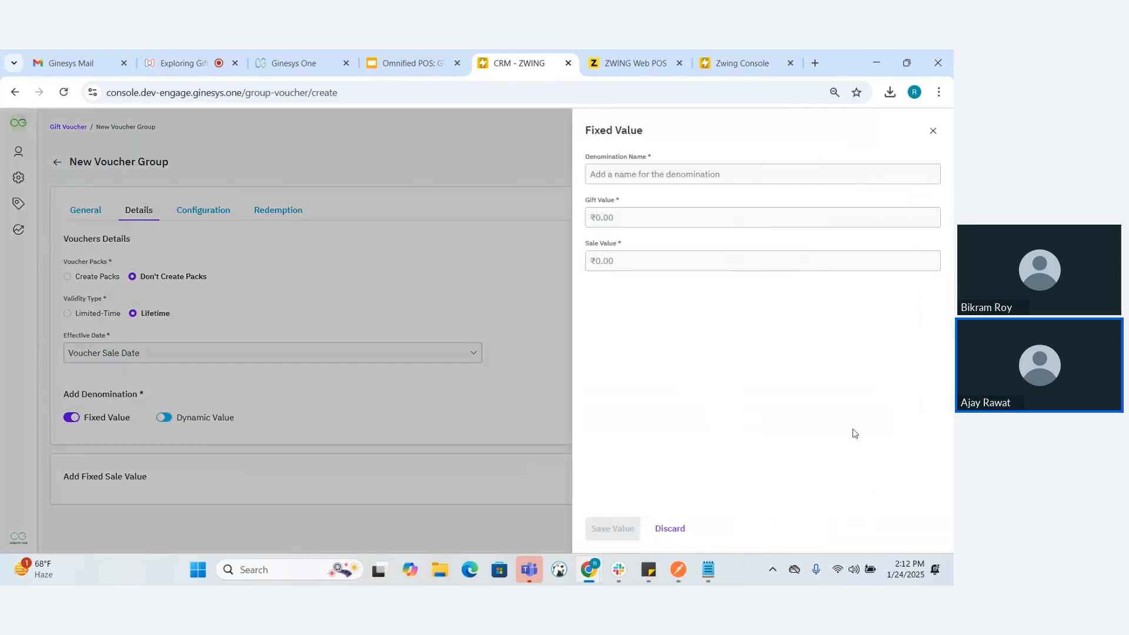
pyautogui.click(675, 174)
pyautogui.write('Fixed Denomination - 100')
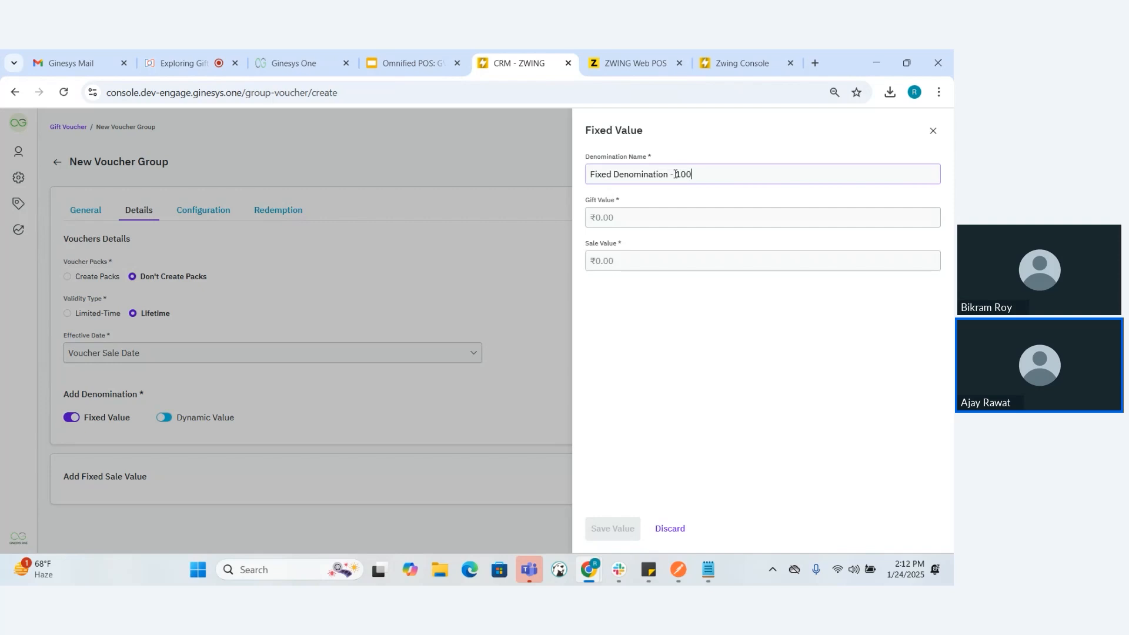
pyautogui.write('01000')
# Give the fixed denomination a gift value of 1000 and a sale value of 500, and save it
pyautogui.click(638, 254)
pyautogui.write('500')
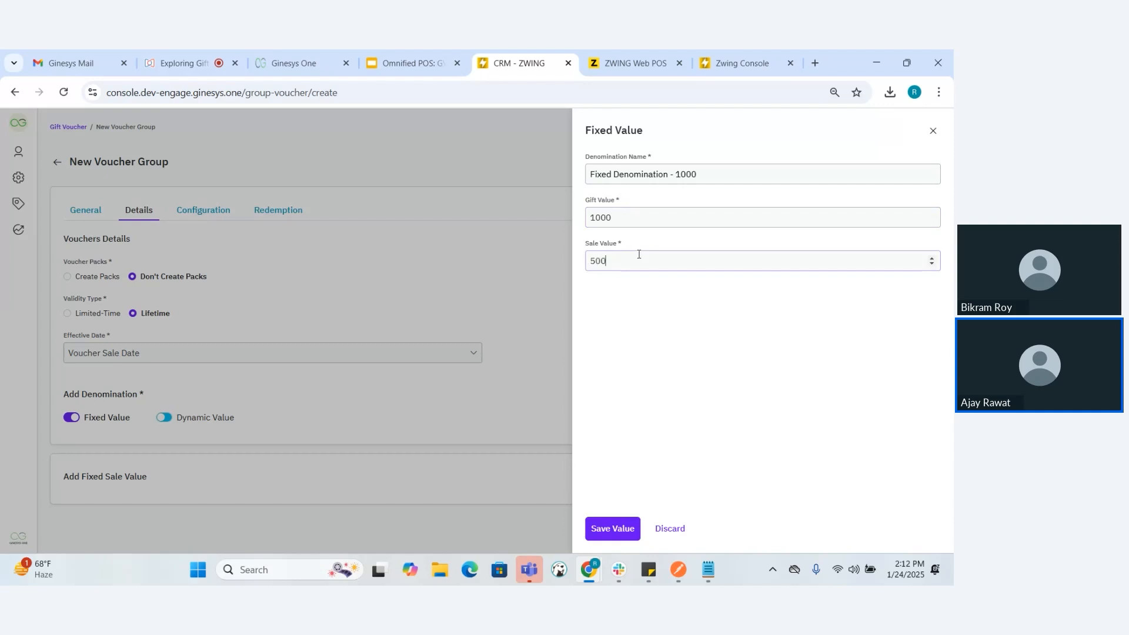
pyautogui.click(612, 529)
pyautogui.scroll(-2, 555, 463)
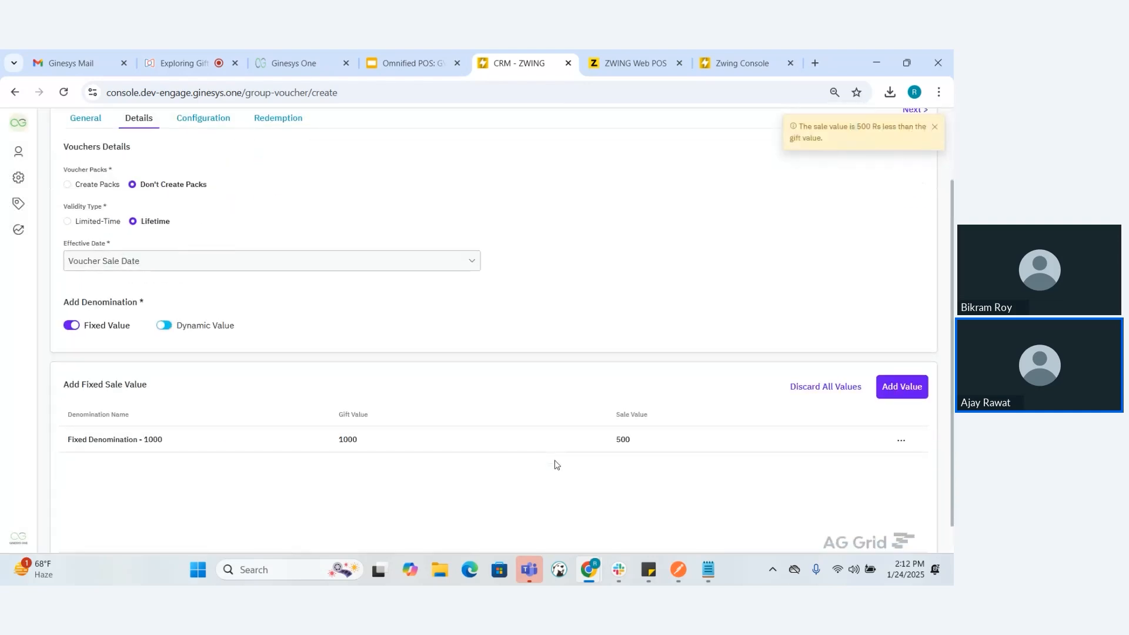
pyautogui.scroll(-1, 555, 461)
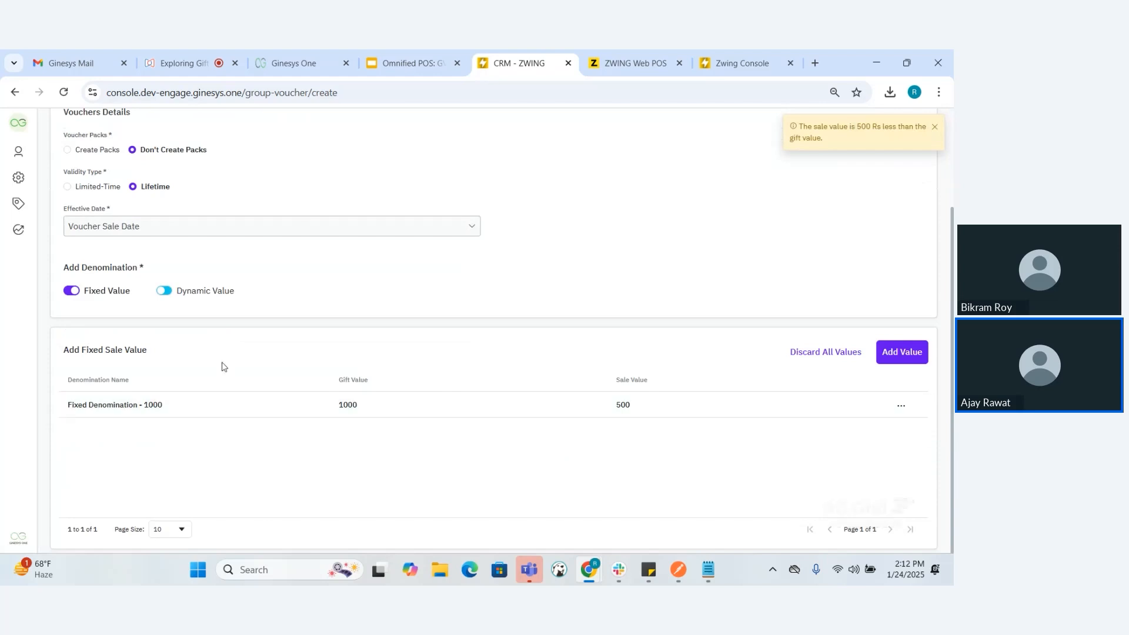
# Enable dynamic-value denominations for the group and begin a new one named "Dynamic Denomination"
pyautogui.click(164, 292)
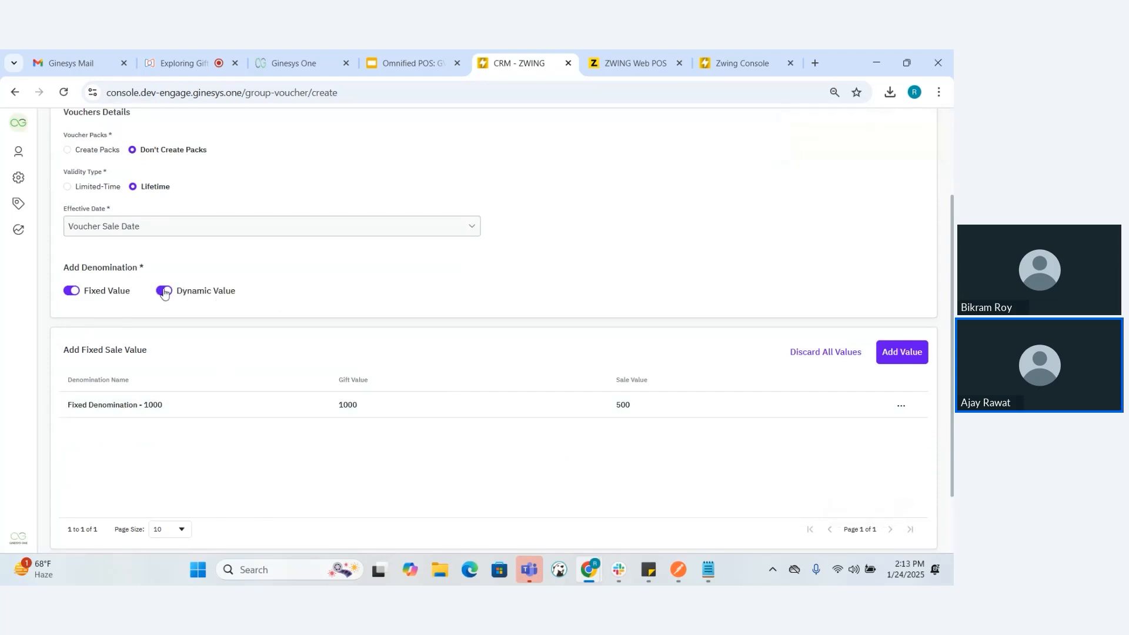
pyautogui.scroll(-2, 189, 300)
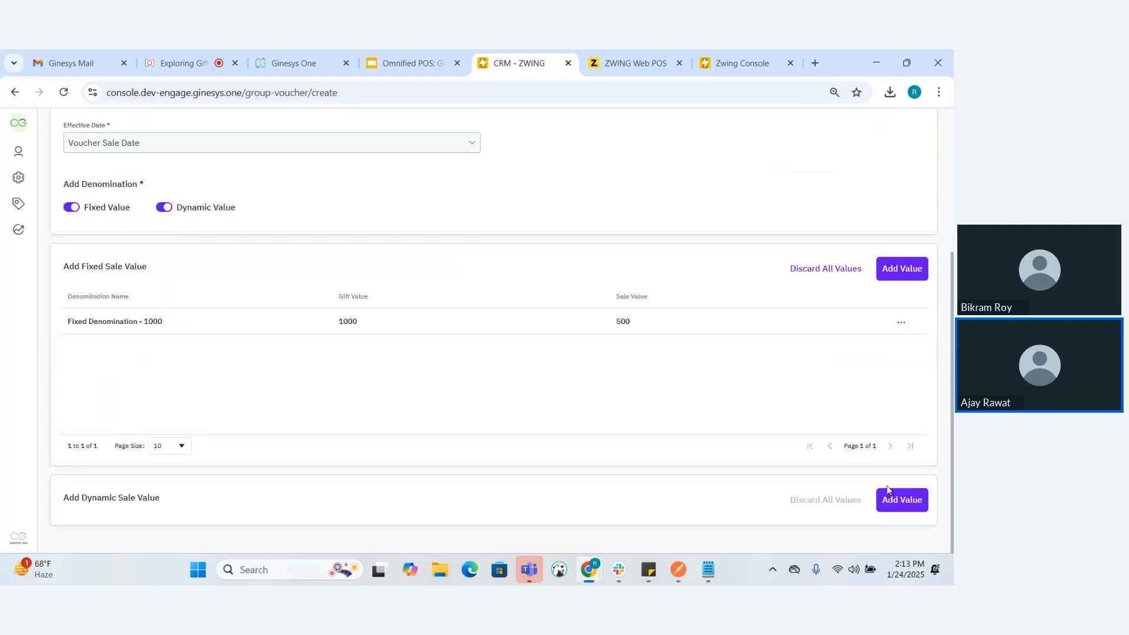
pyautogui.click(894, 499)
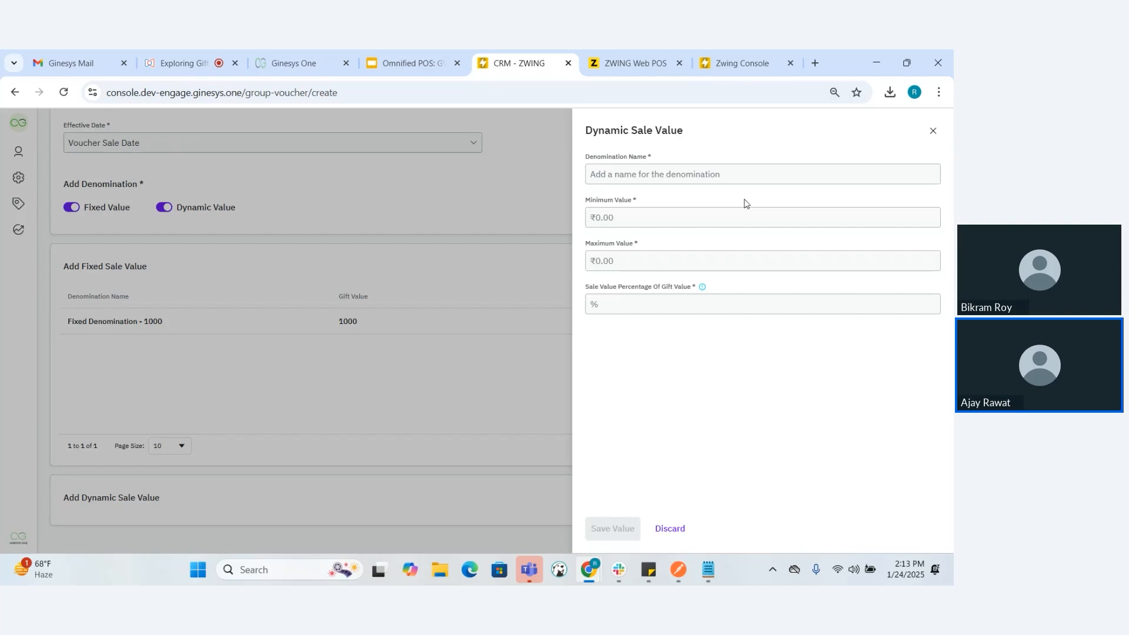
pyautogui.click(691, 175)
pyautogui.write('Dynamic Denomination500')
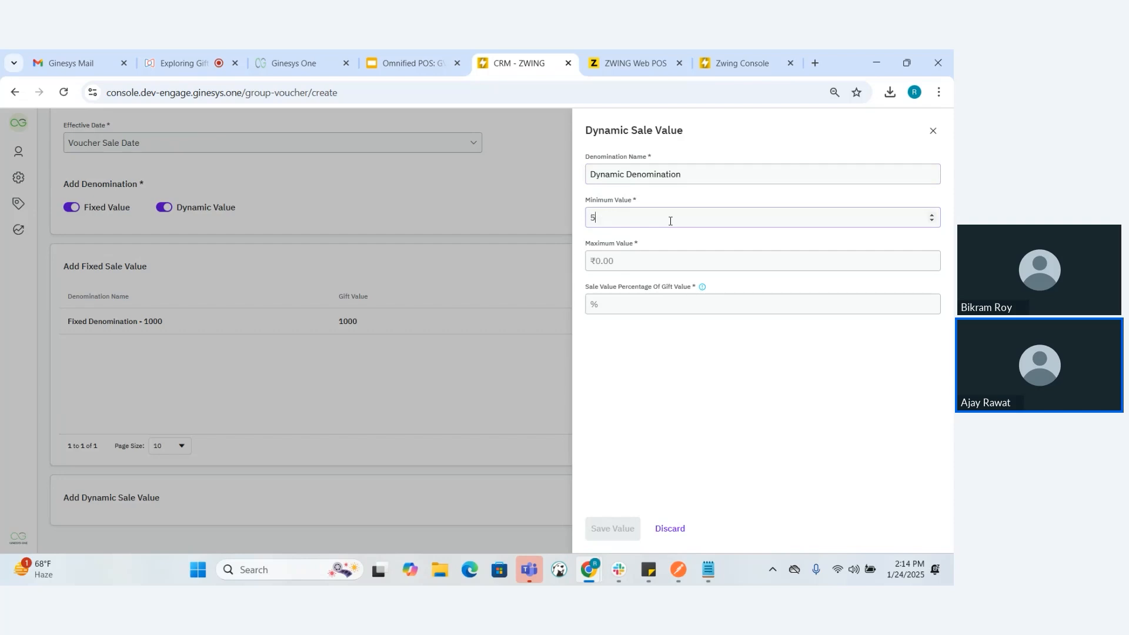
# Set the dynamic denomination's minimum value to 500 and its maximum value to 2000
pyautogui.click(647, 255)
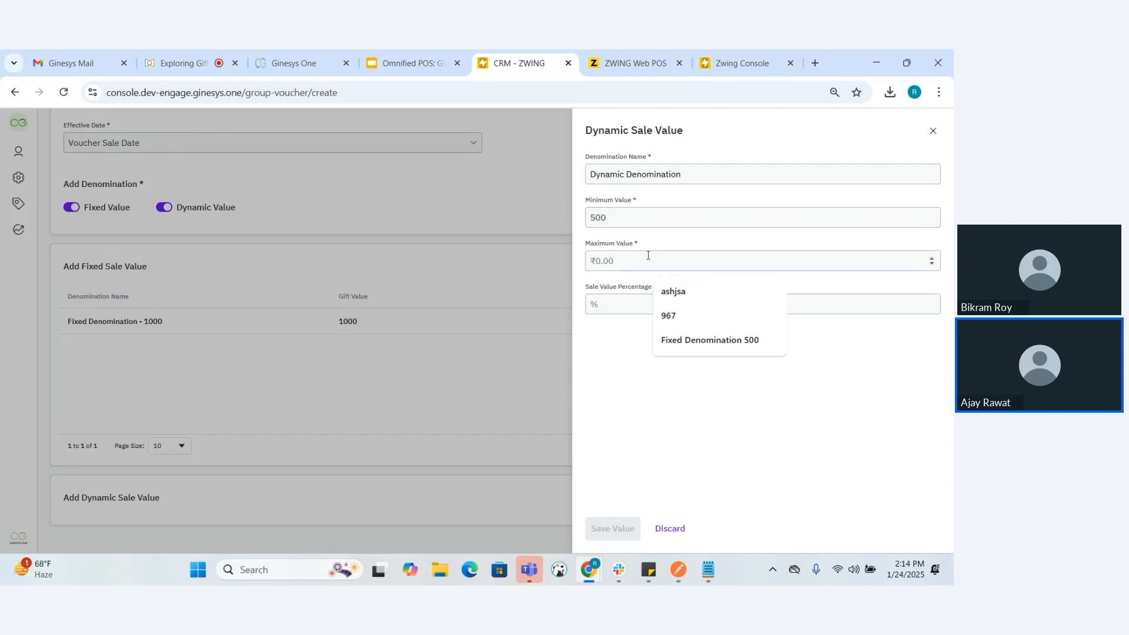
pyautogui.write('2000')
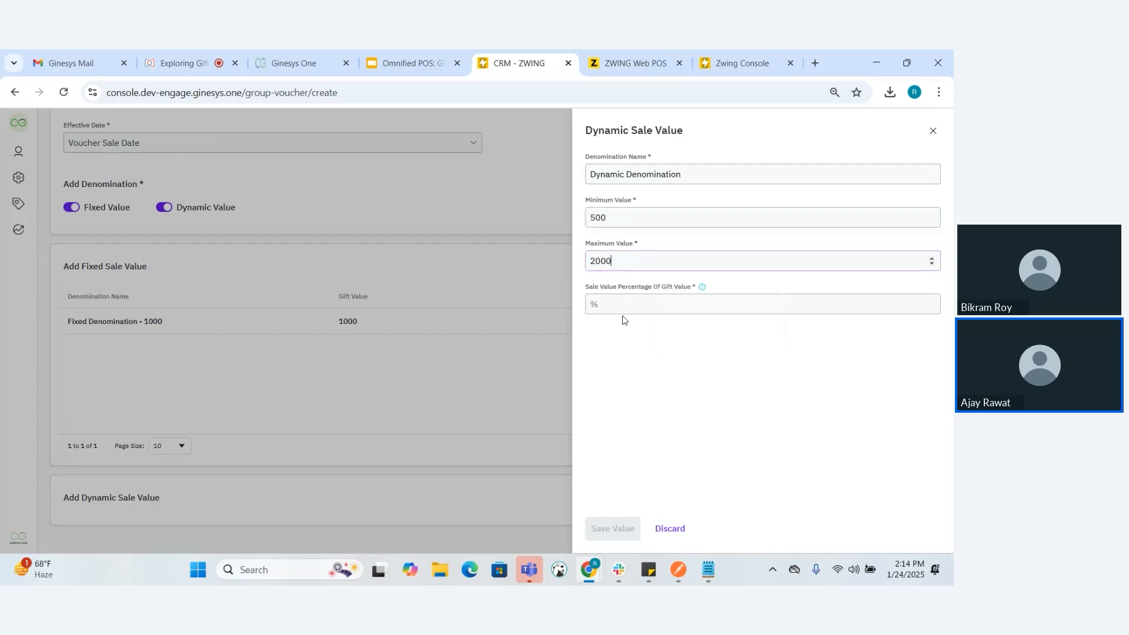
# Try 200 as the dynamic denomination's sale value percentage of gift value and clear it
pyautogui.click(628, 309)
pyautogui.write('200')
pyautogui.press('BackSpace')
pyautogui.press('BackSpace')
pyautogui.press('BackSpace')
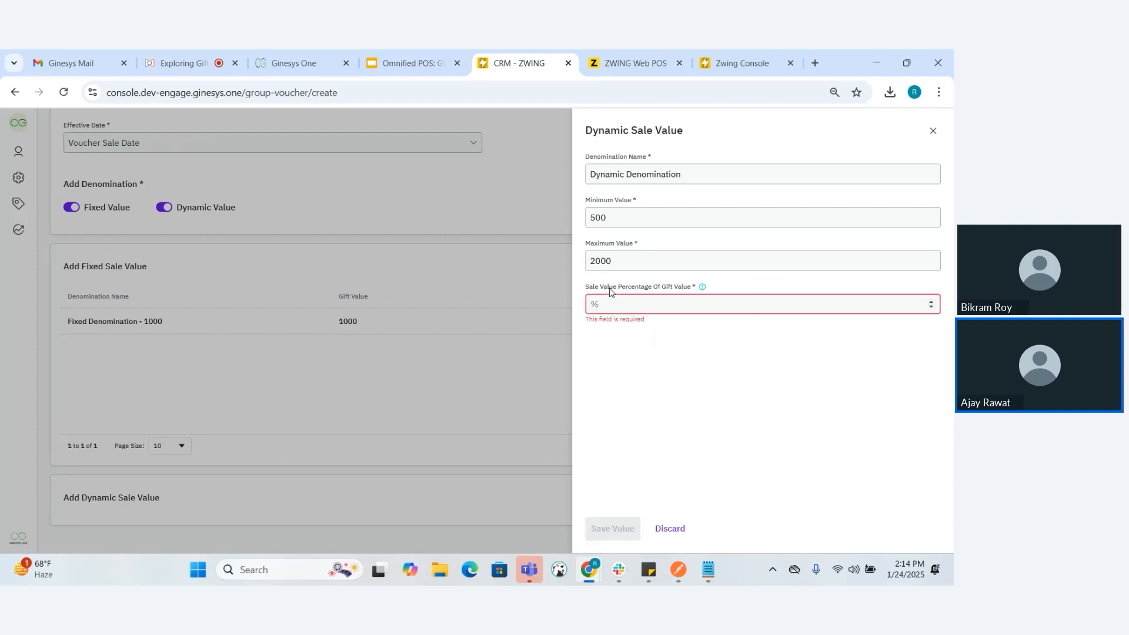
# Set the sale value percentage of gift value to 50 and save the dynamic denomination
pyautogui.write('50')
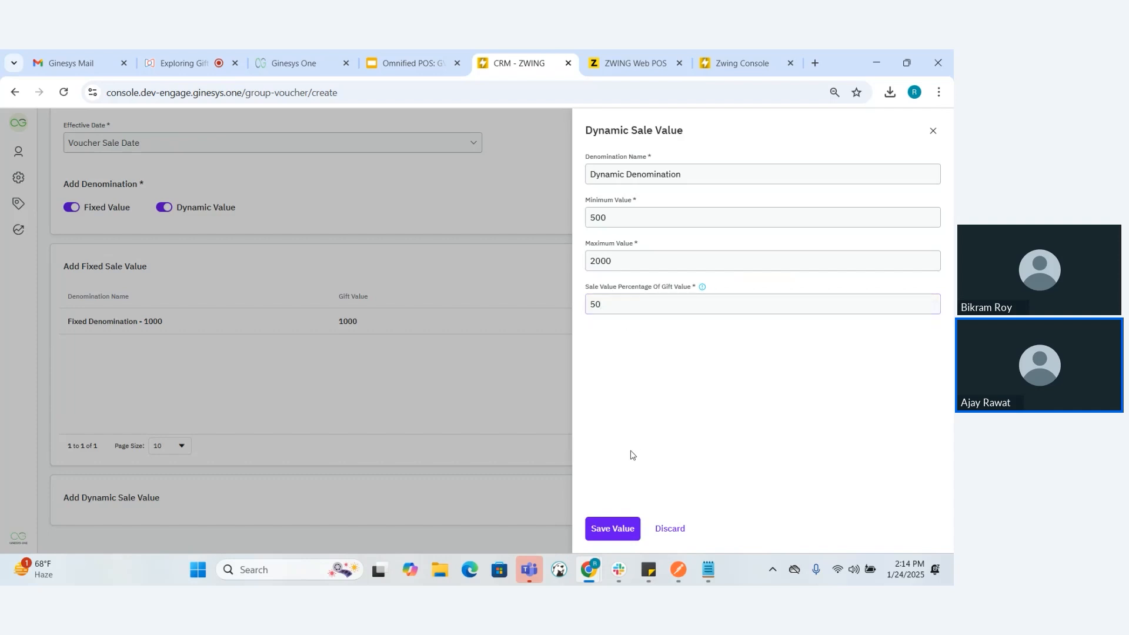
pyautogui.click(608, 529)
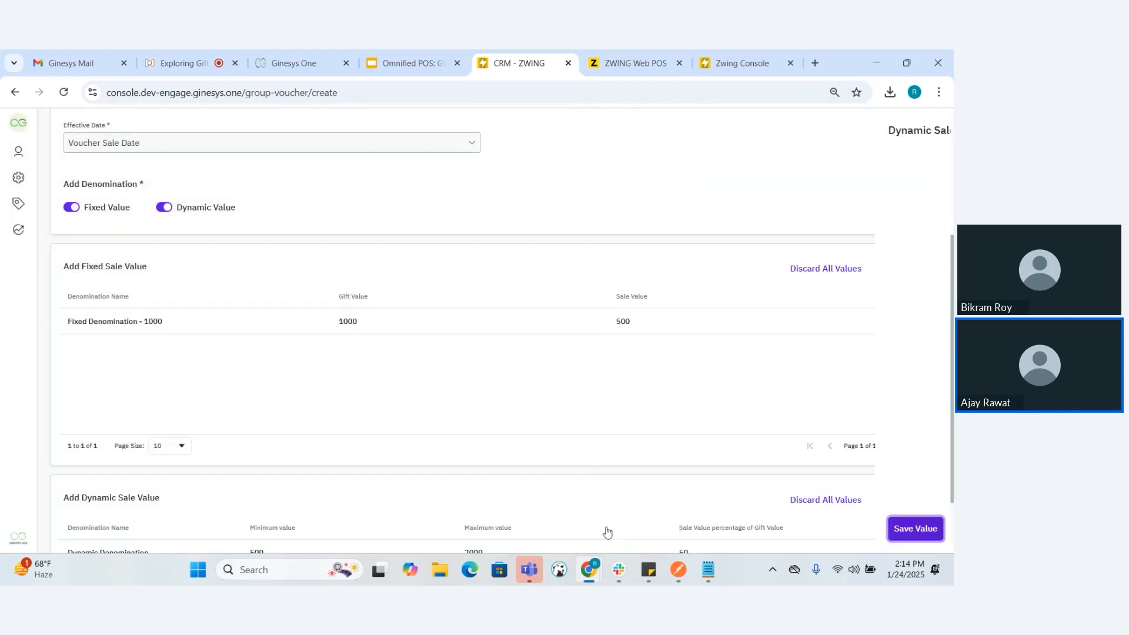
pyautogui.scroll(-2, 554, 449)
pyautogui.scroll(3, 553, 448)
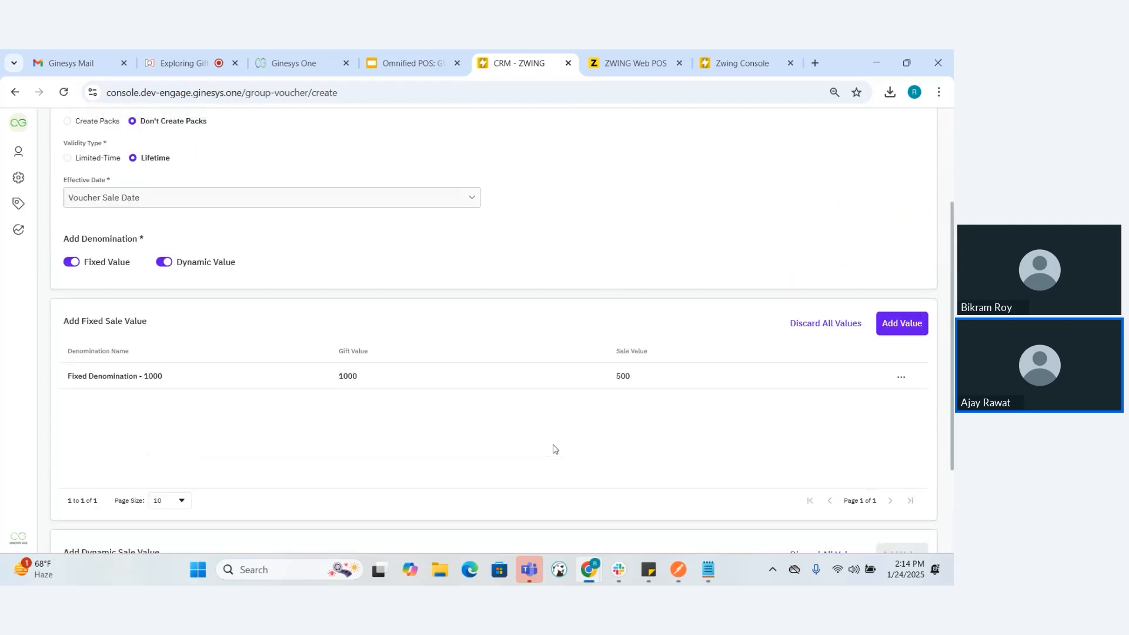
pyautogui.scroll(2, 355, 285)
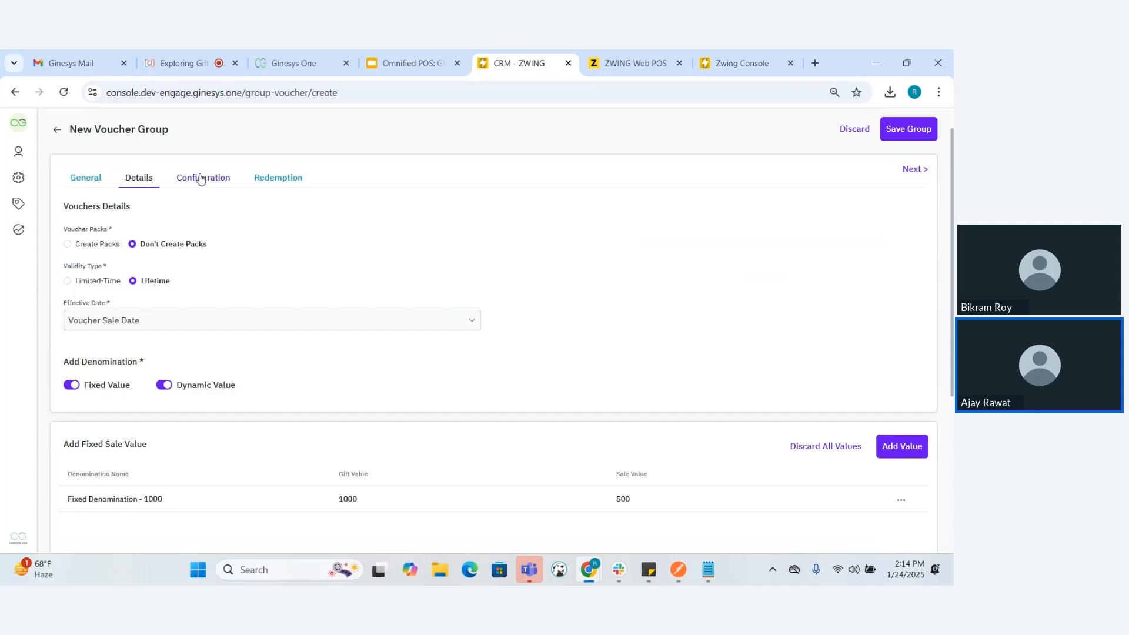
# Begin a new preset in the voucher configuration and name it "New Config preset 3"
pyautogui.click(200, 179)
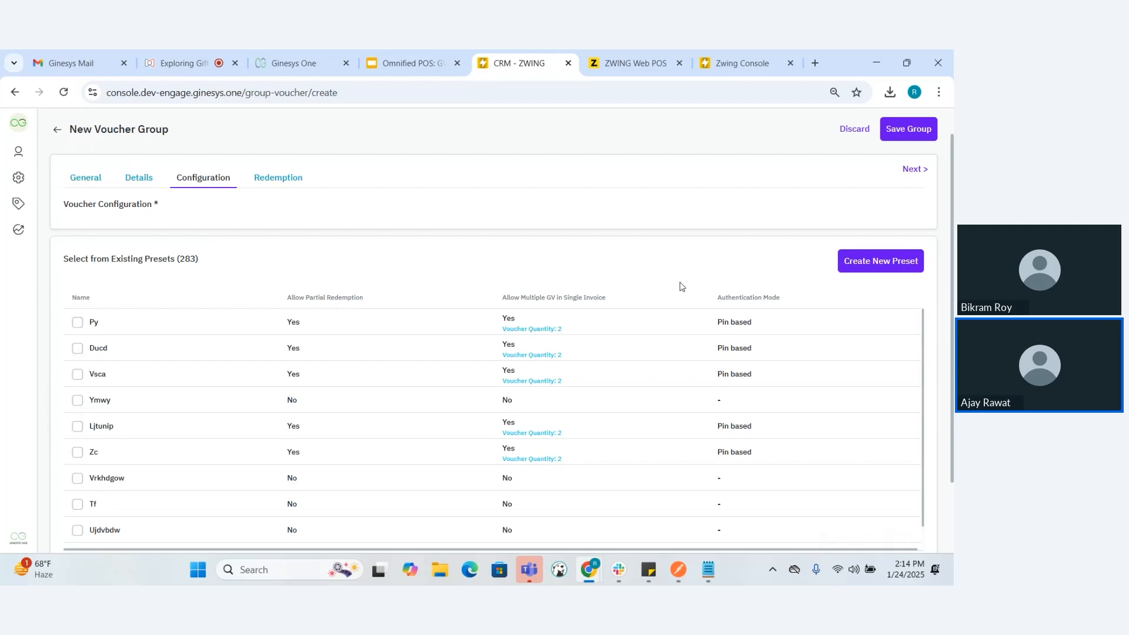
pyautogui.scroll(1, 728, 274)
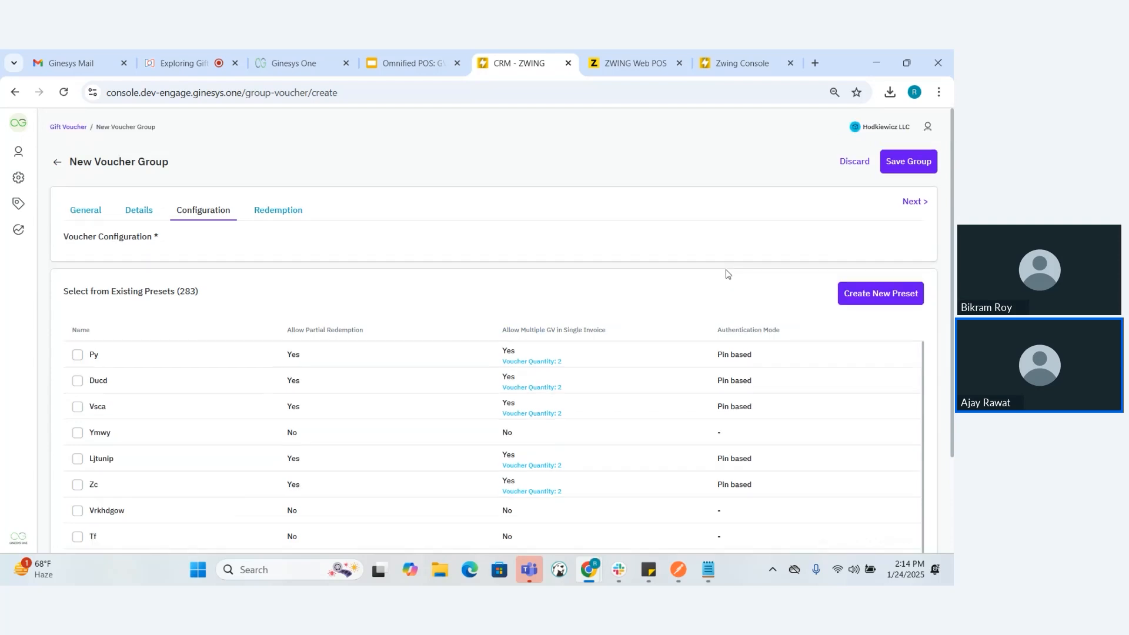
pyautogui.click(880, 293)
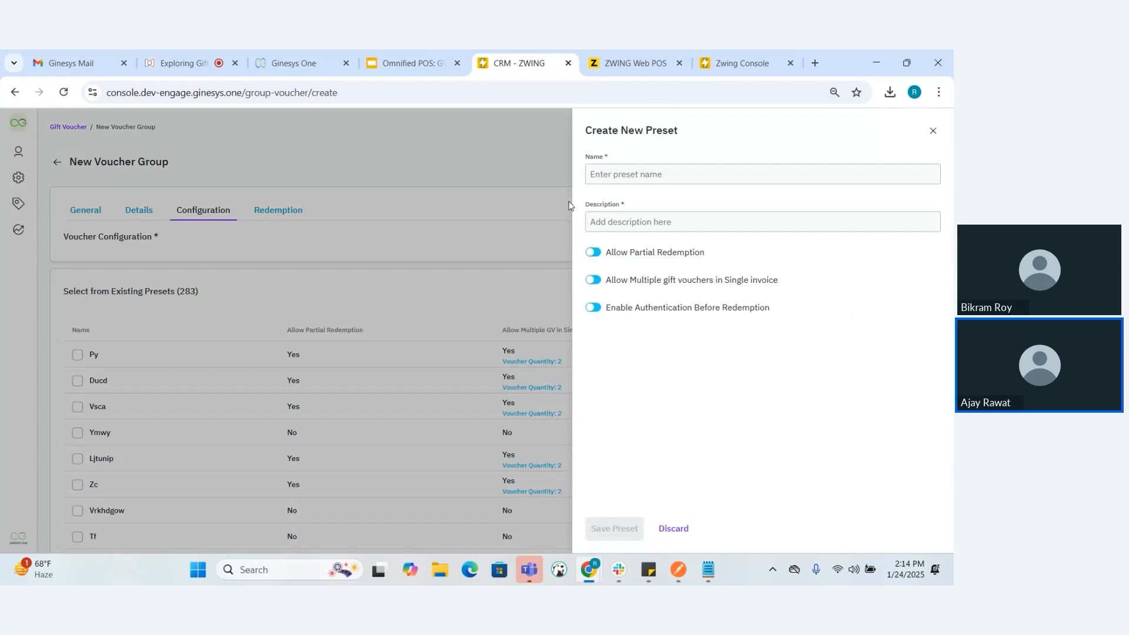
pyautogui.click(628, 183)
pyautogui.write('New Config preset 3')
# Copy the preset's name into its description and allow partial redemption
pyautogui.hotkey('ctrl', 'a')
pyautogui.hotkey('ctrl', 'c')
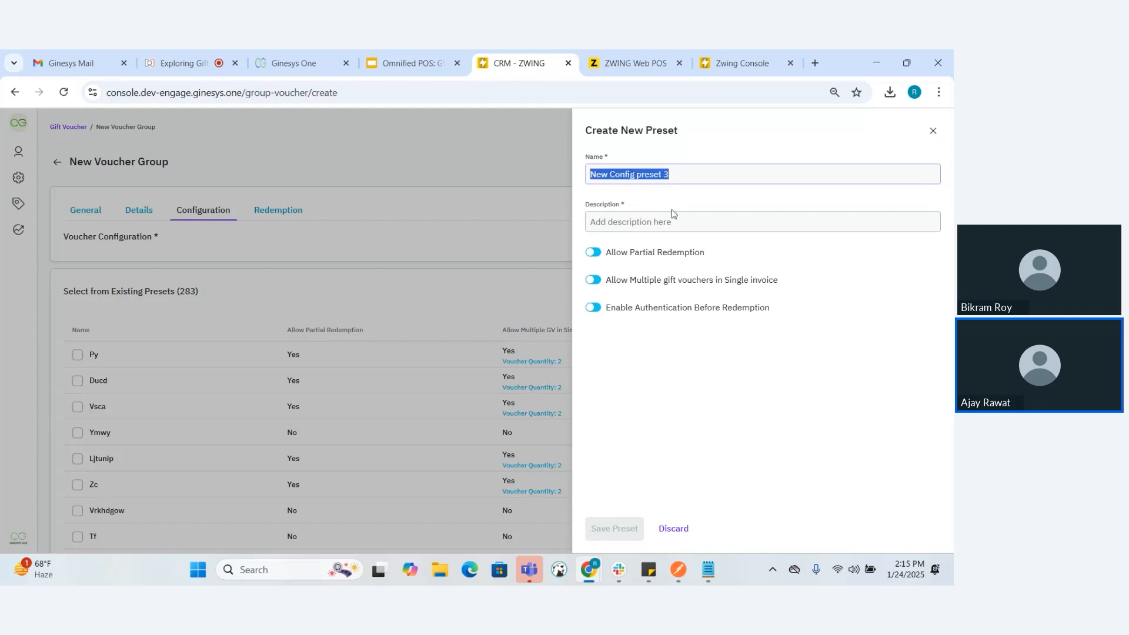
pyautogui.click(670, 213)
pyautogui.hotkey('ctrl', 'v')
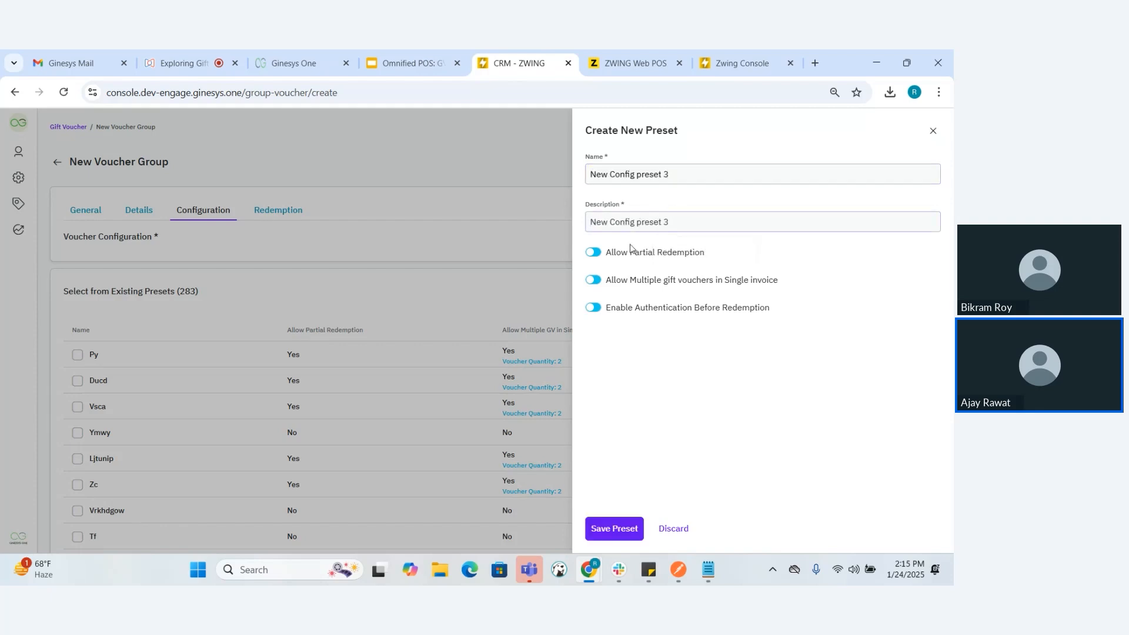
pyautogui.click(593, 254)
# Allow multiple gift vouchers in a single invoice for the preset and set the number of vouchers to 5
pyautogui.click(592, 281)
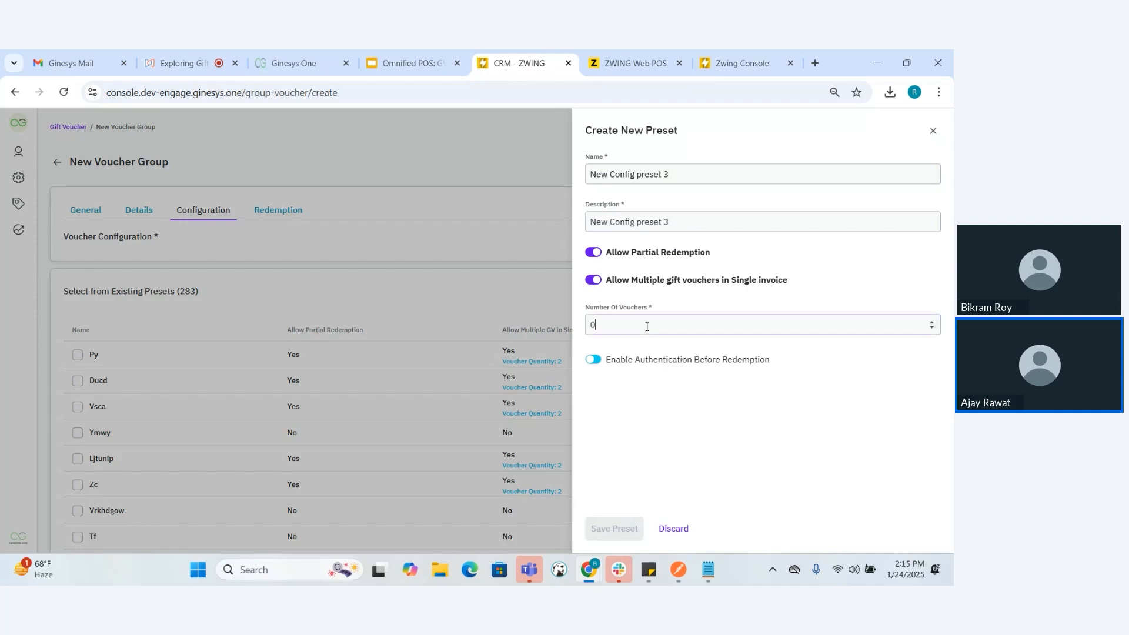
pyautogui.press('BackSpace')
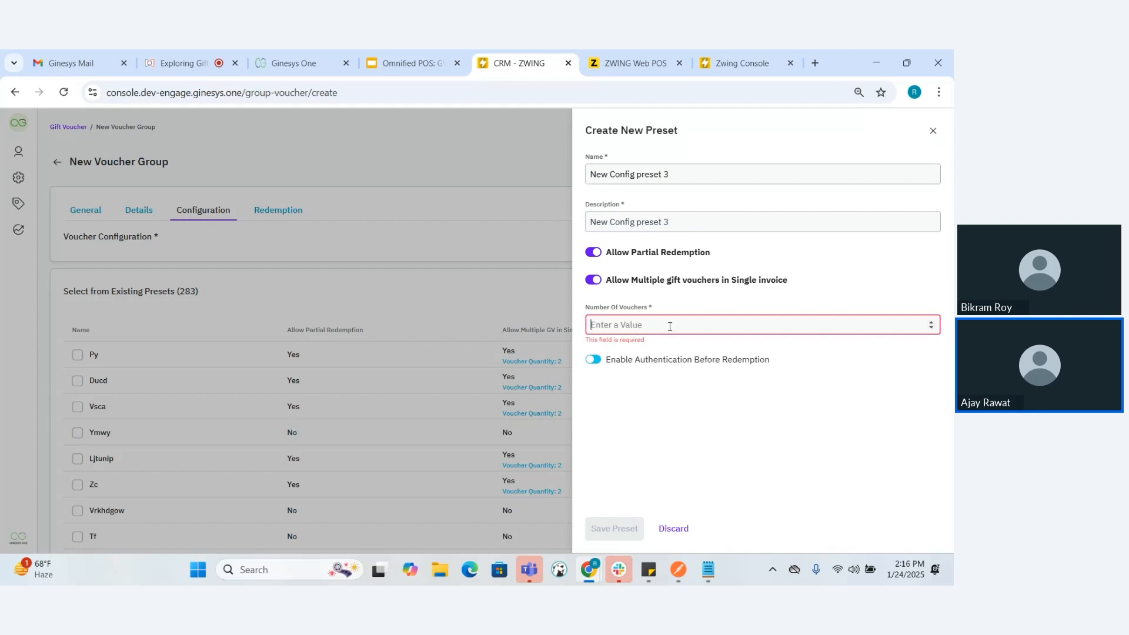
pyautogui.write('1')
pyautogui.write('0')
pyautogui.press('BackSpace')
pyautogui.write('0')
pyautogui.press('BackSpace')
pyautogui.press('BackSpace')
pyautogui.write('3')
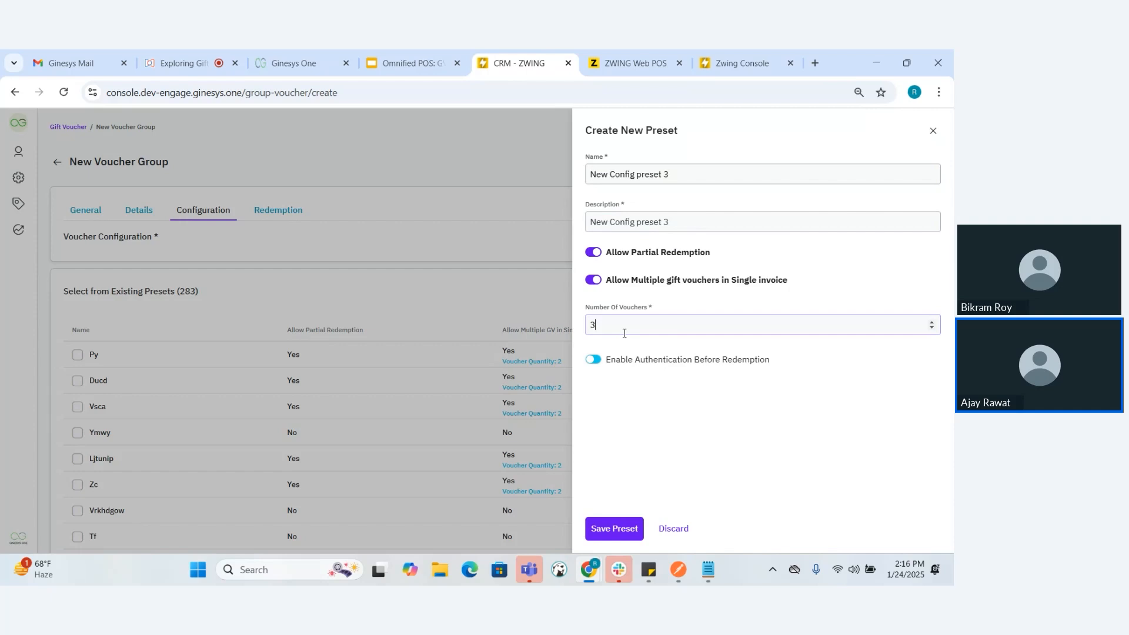
pyautogui.press('BackSpace')
pyautogui.write('5')
# Turn authentication before redemption on and back off, and save the configuration preset
pyautogui.click(592, 365)
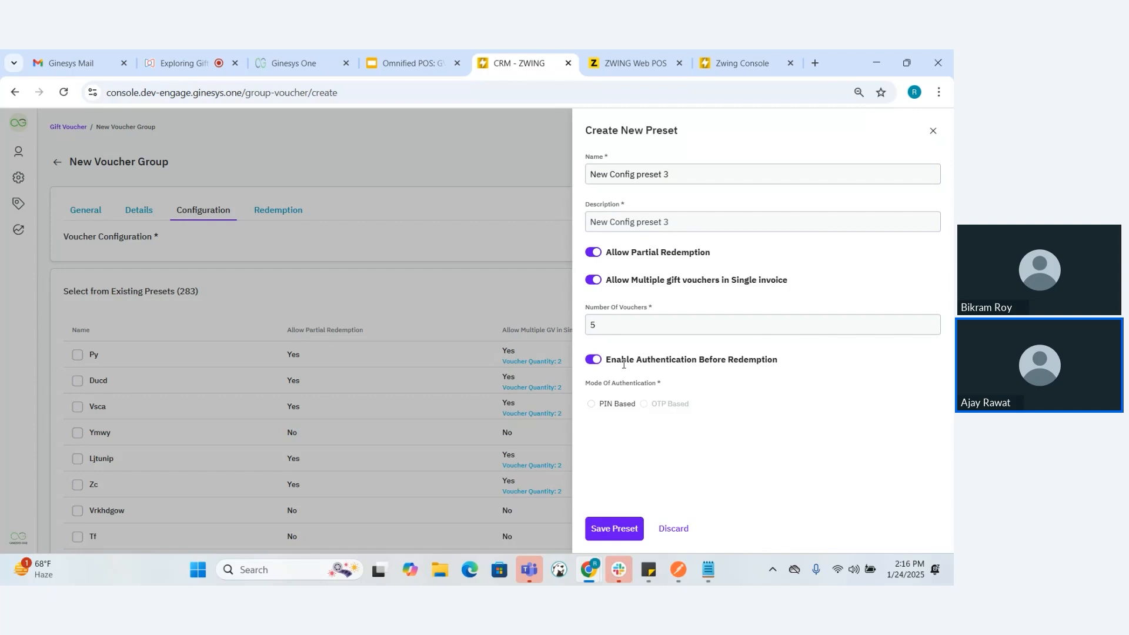
pyautogui.click(592, 361)
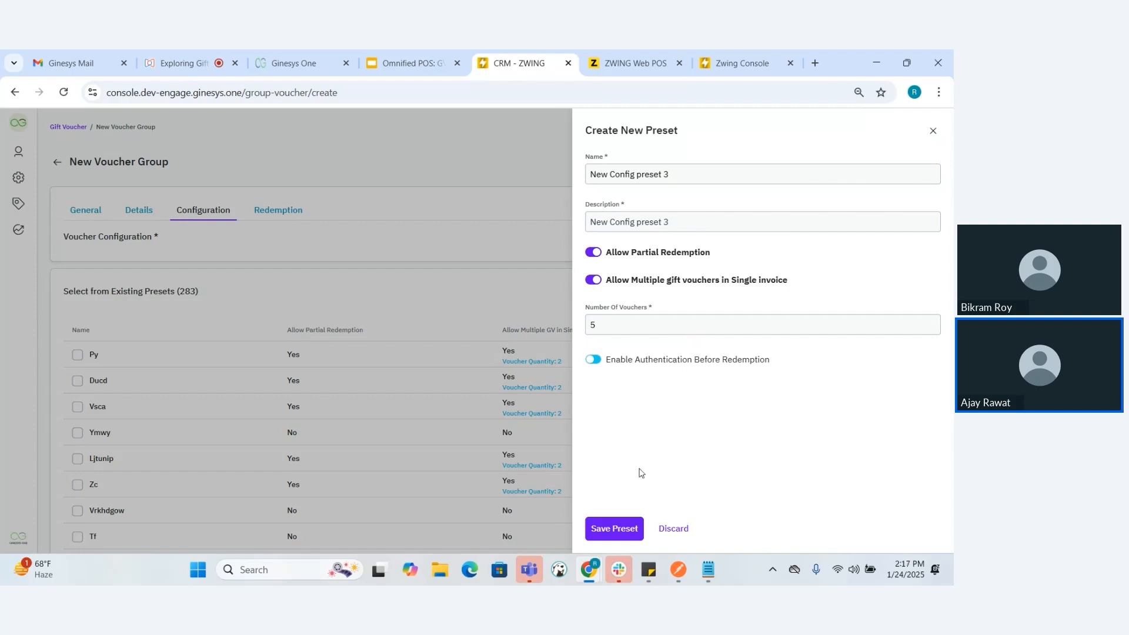
pyautogui.click(606, 540)
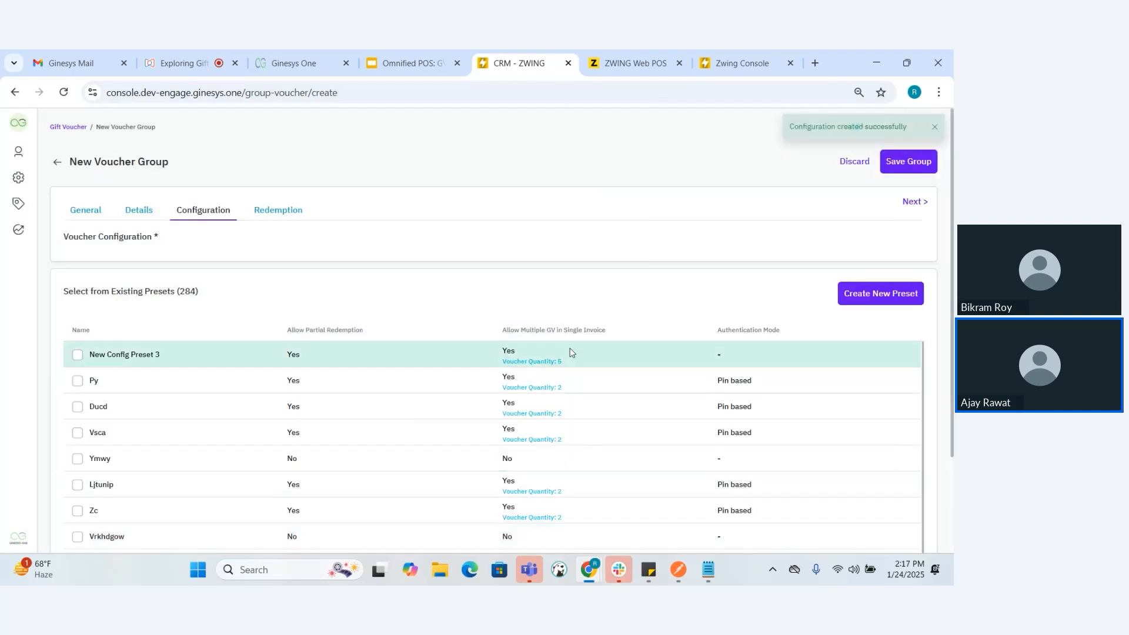
# In the voucher group's redemption settings, choose Zwing POS as the redemption channel
pyautogui.click(279, 213)
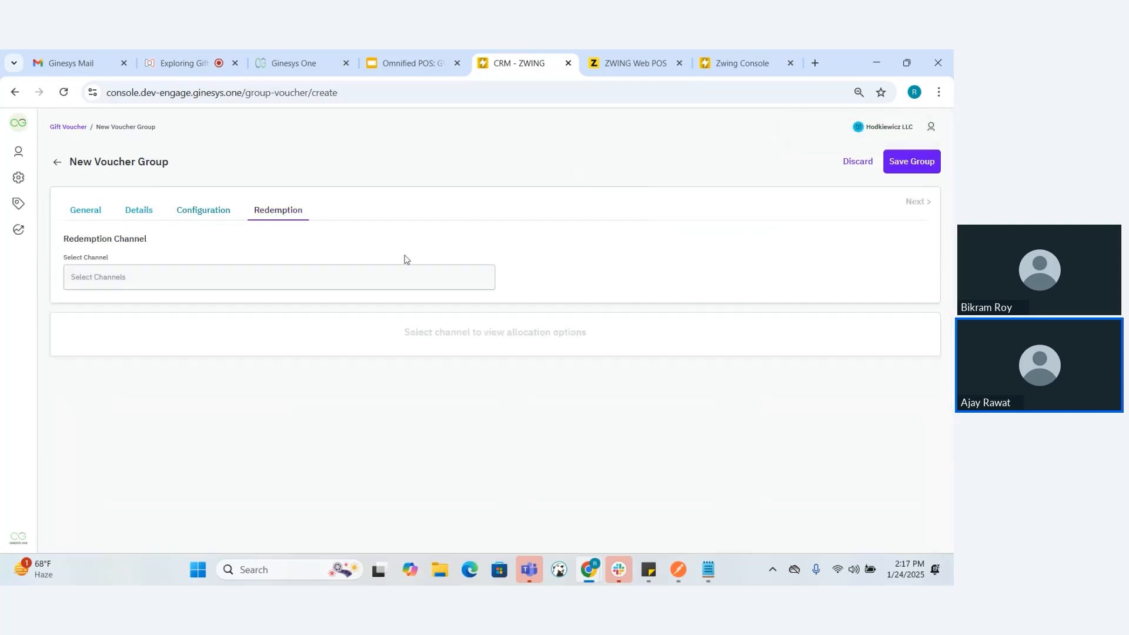
pyautogui.click(354, 280)
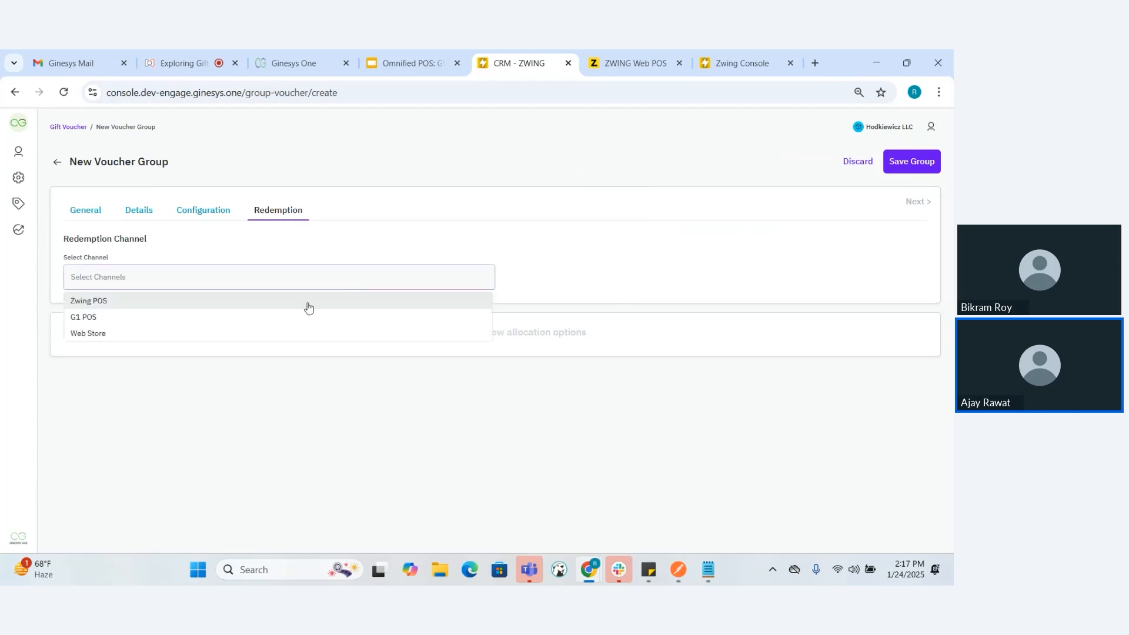
pyautogui.click(233, 299)
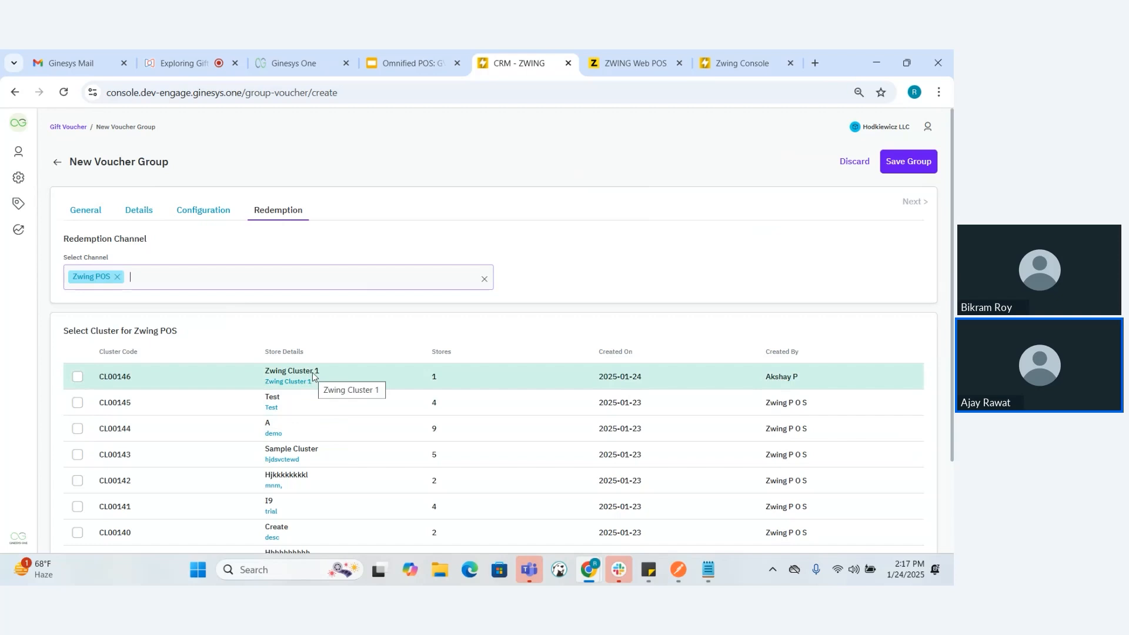
# Select and deselect Zwing Cluster 1 for redemption, and remove Zwing POS from the redemption channels
pyautogui.click(77, 377)
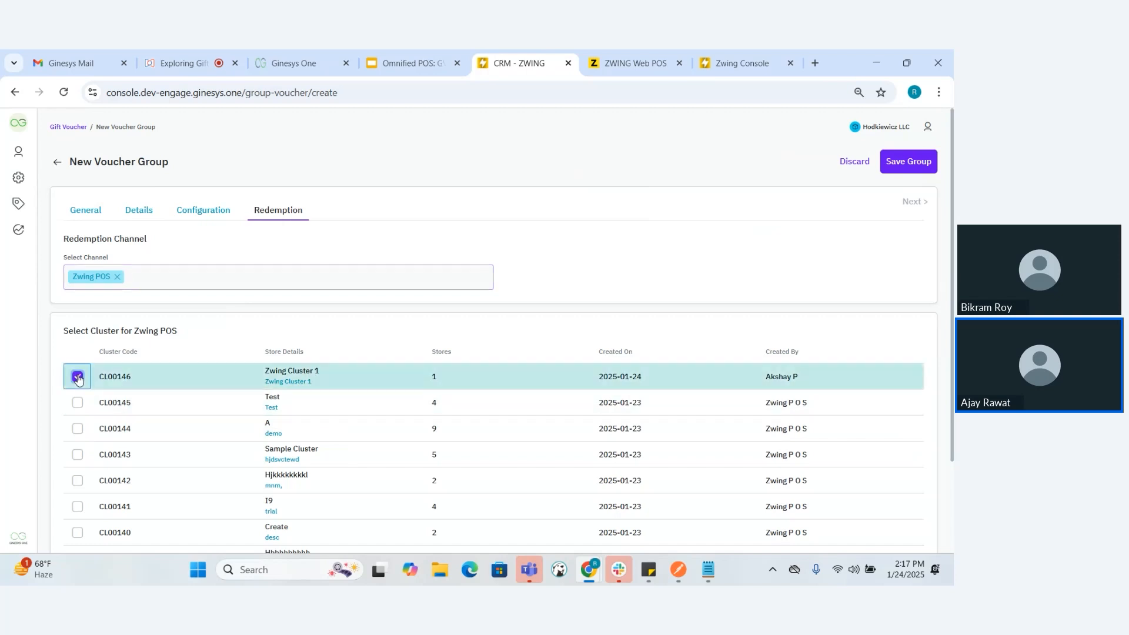
pyautogui.click(78, 376)
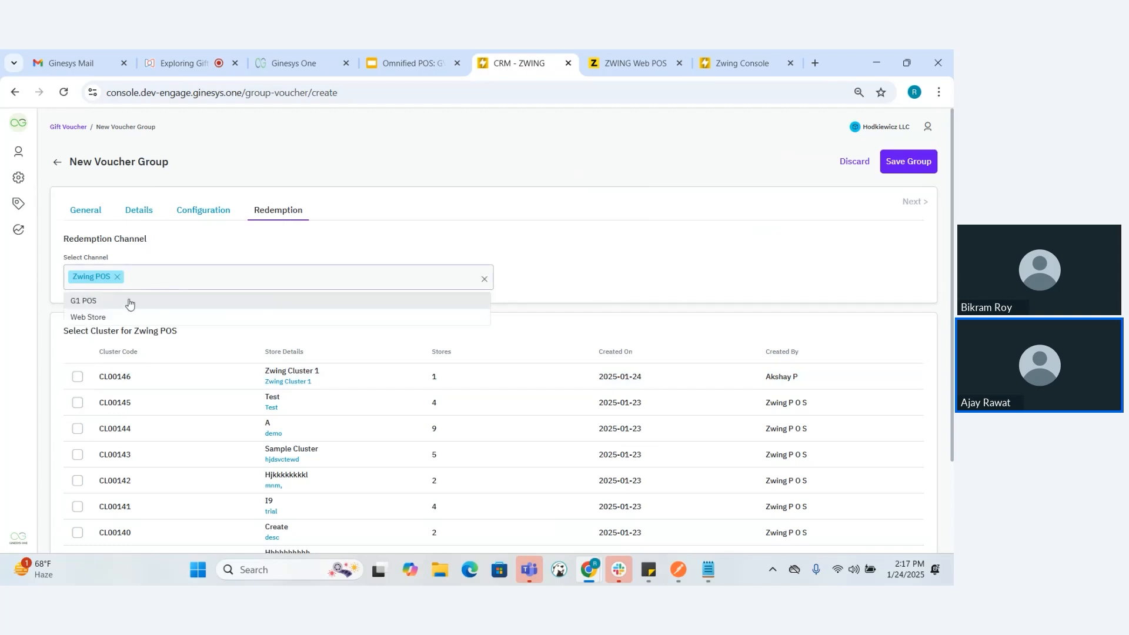
pyautogui.click(118, 277)
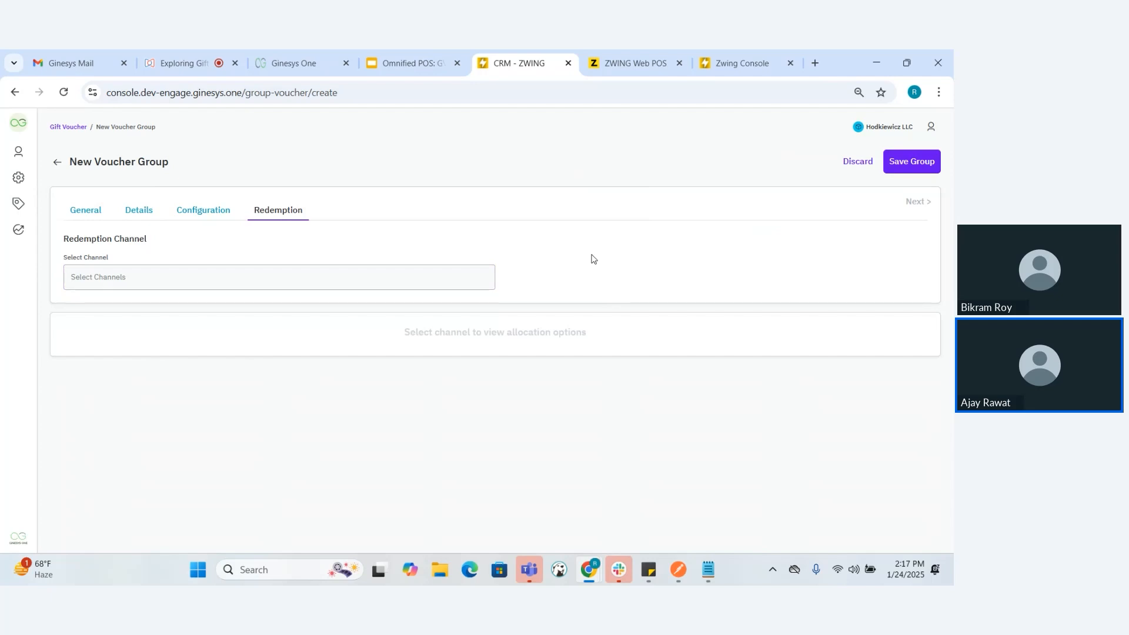
# Choose New Config Preset 3 as the voucher configuration and save the physical voucher group
pyautogui.click(907, 165)
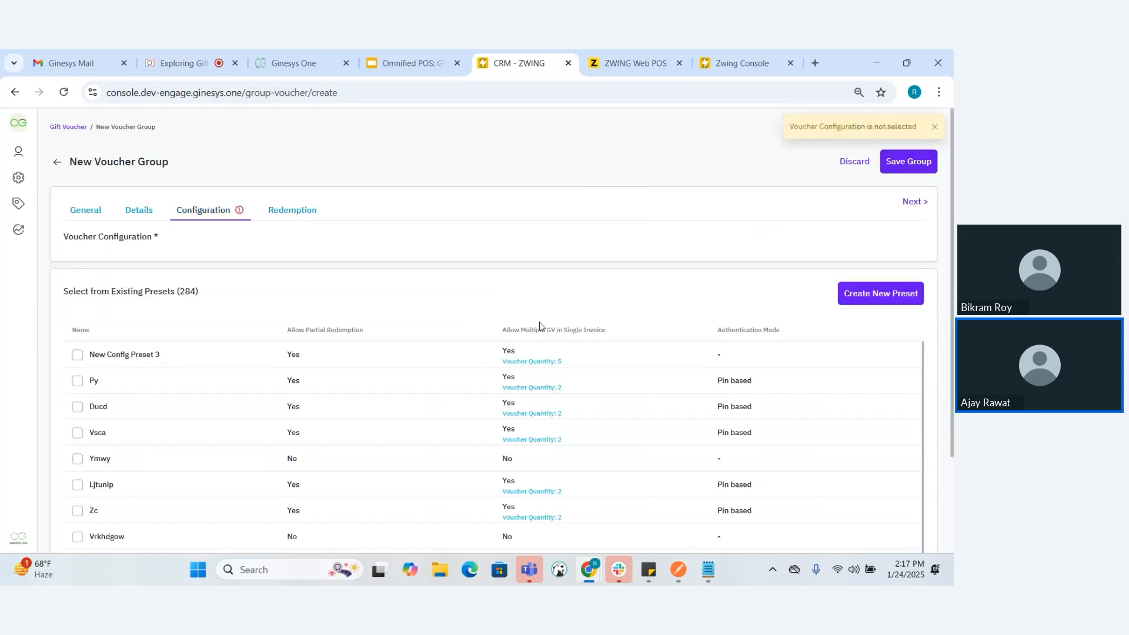
pyautogui.click(76, 360)
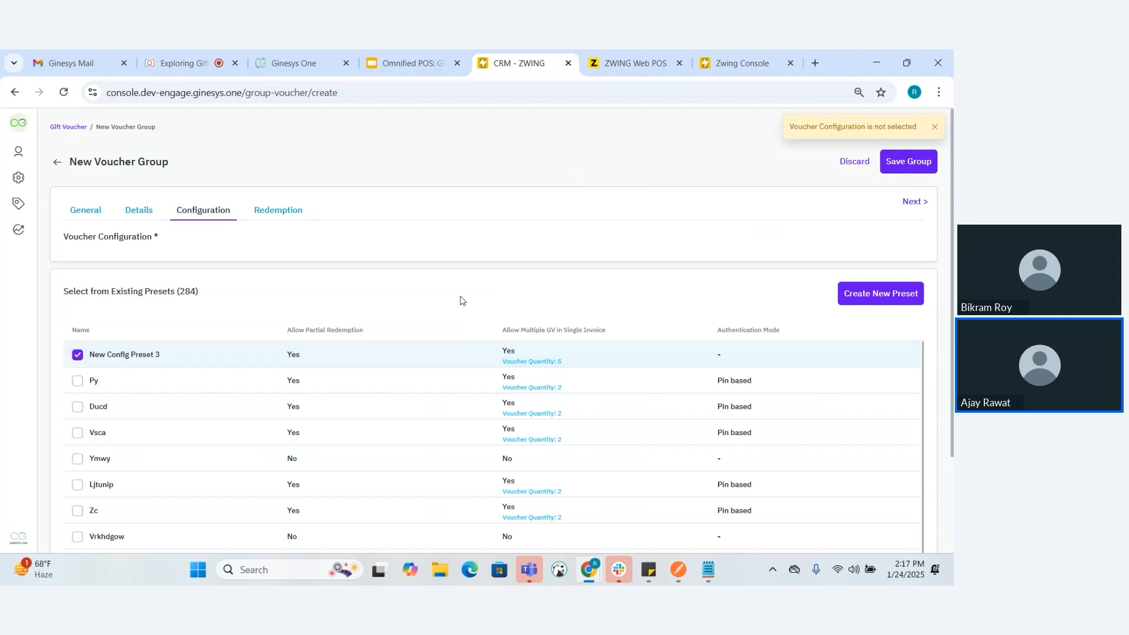
pyautogui.click(908, 165)
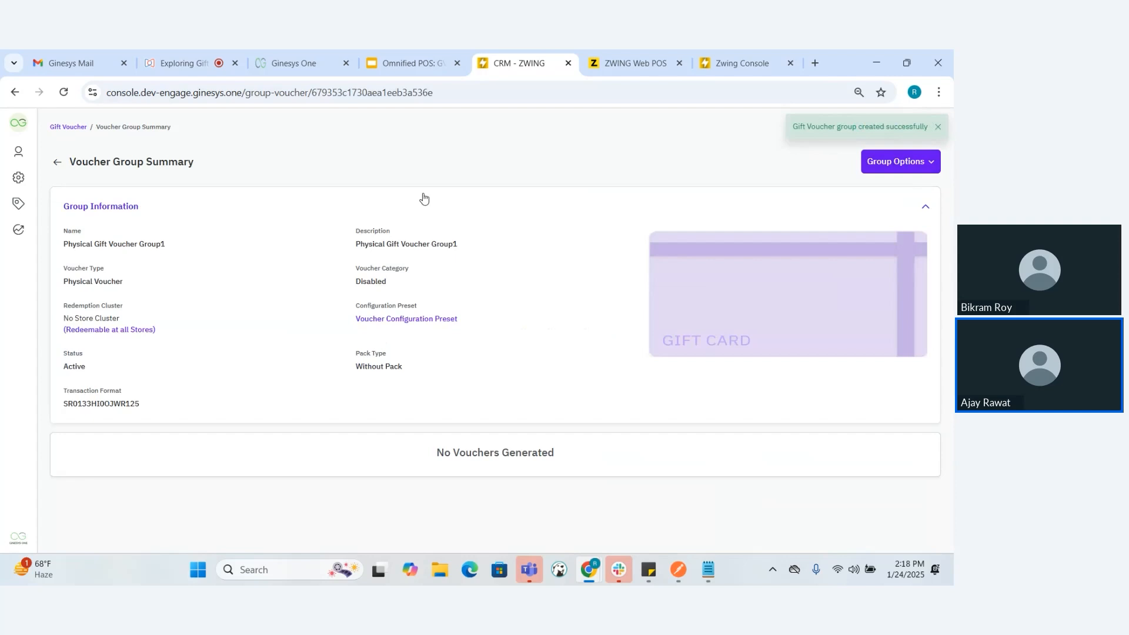
# Switch to the Omnified POS: GV Service presentation and review the two Create Gift Voucher groups slides
pyautogui.click(393, 55)
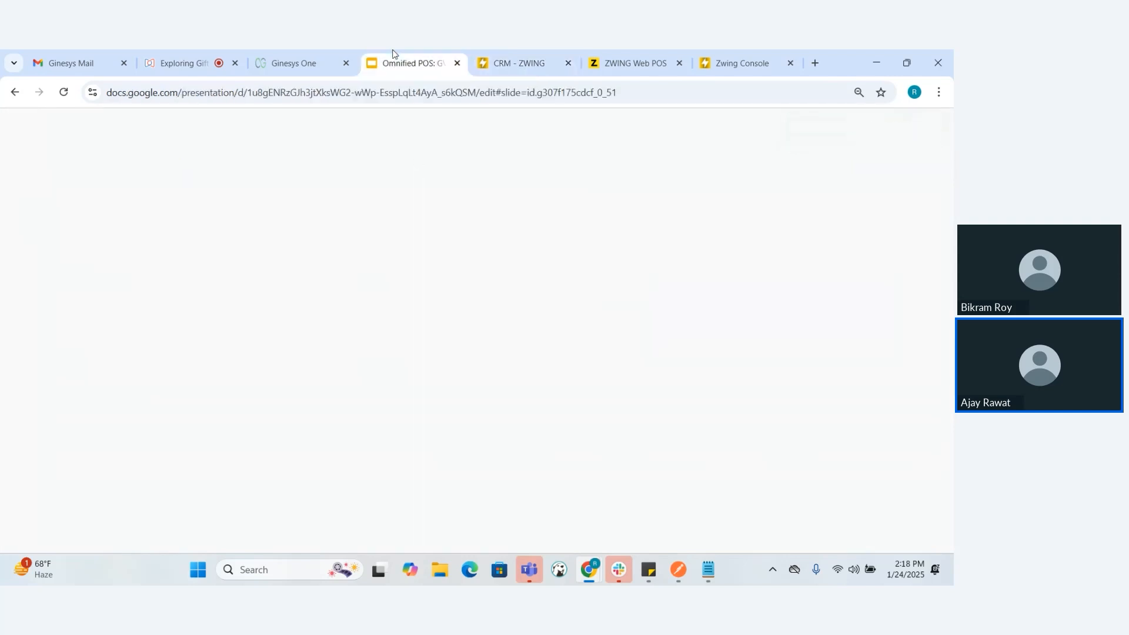
pyautogui.press('Down')
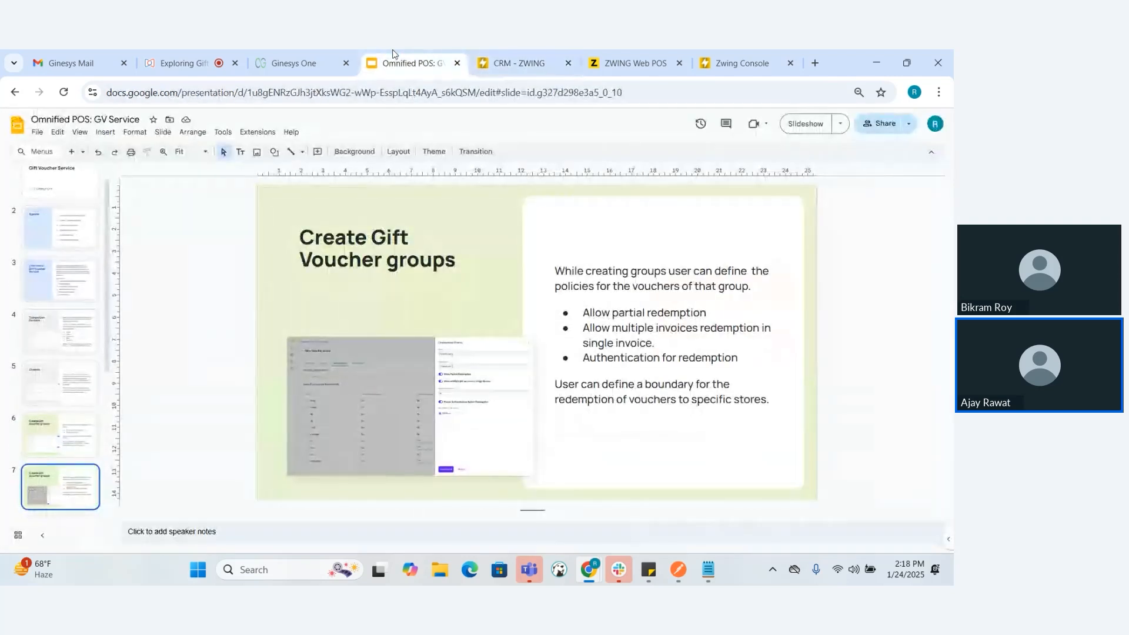
pyautogui.press('Up')
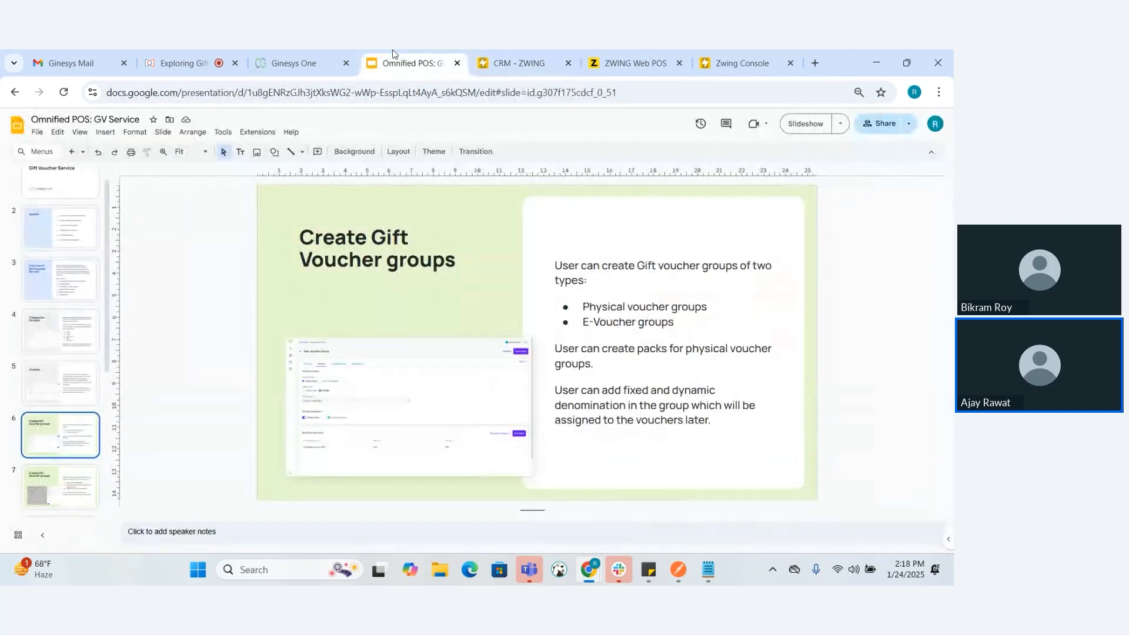
# Switch back to the CRM - ZWING console and start a new voucher group named "Evoucher type"
pyautogui.click(528, 53)
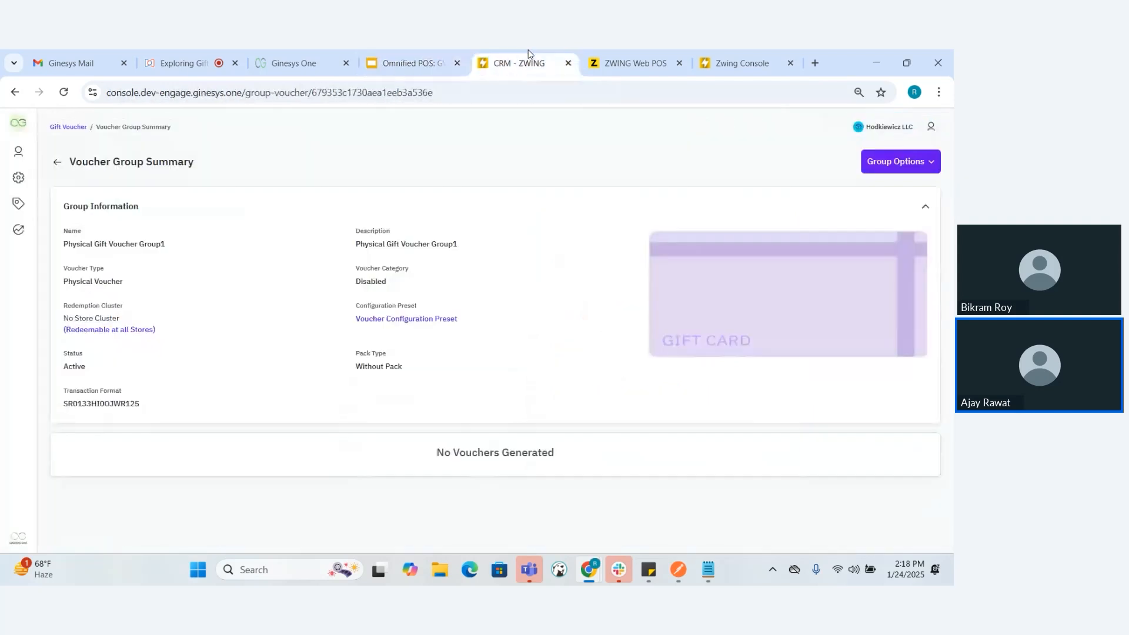
pyautogui.click(58, 162)
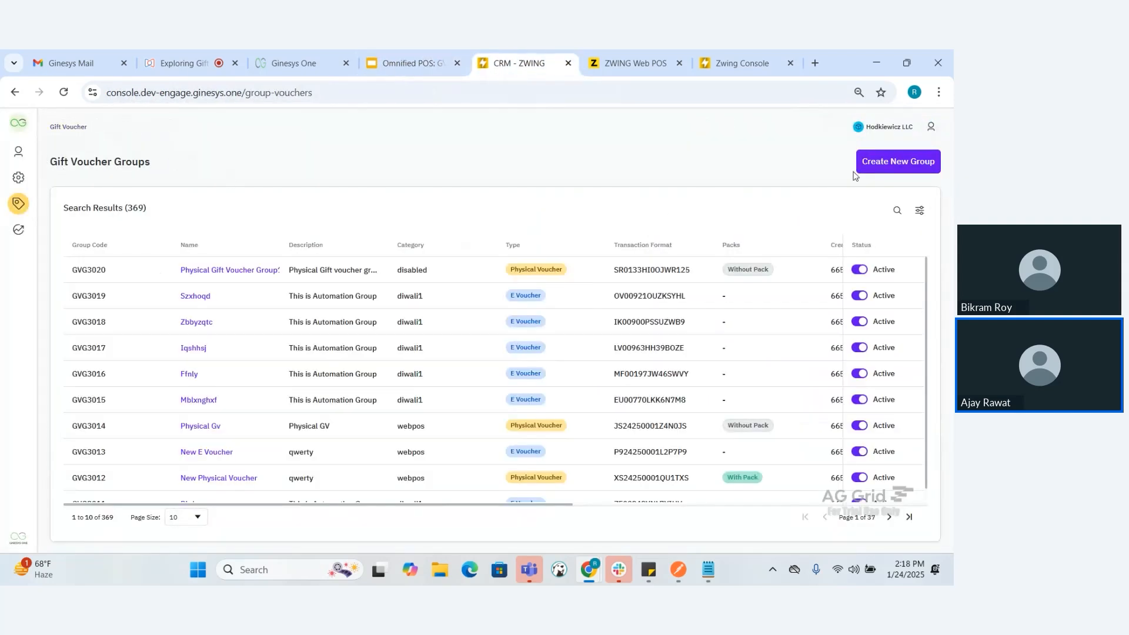
pyautogui.click(897, 165)
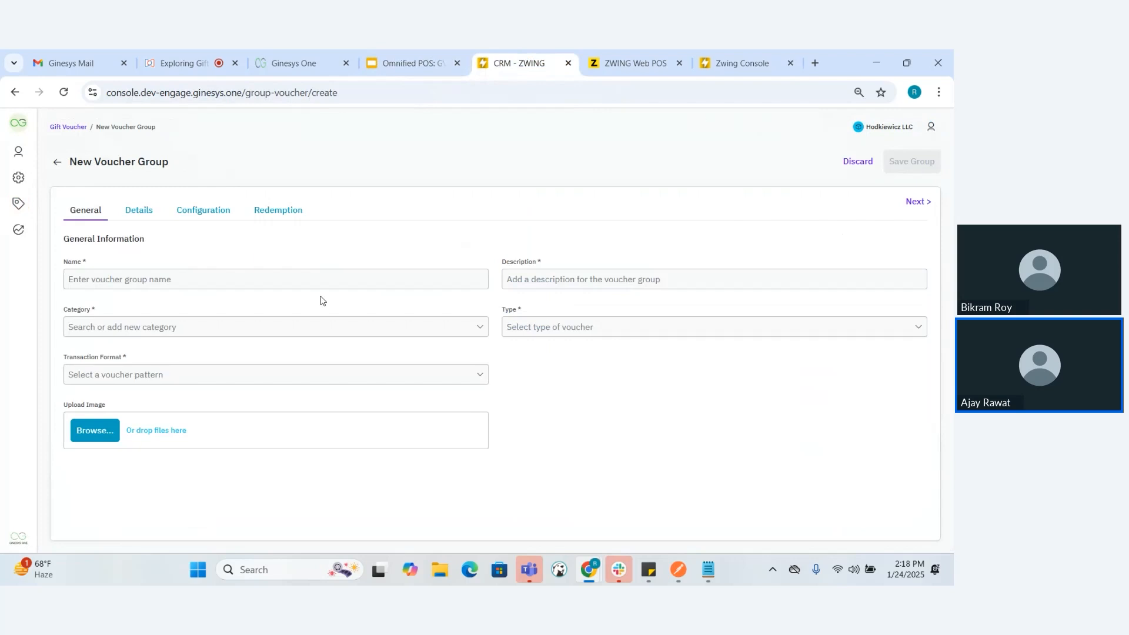
pyautogui.click(260, 280)
pyautogui.write('Evoucher type')
# Copy the voucher group's name into its description
pyautogui.click(537, 288)
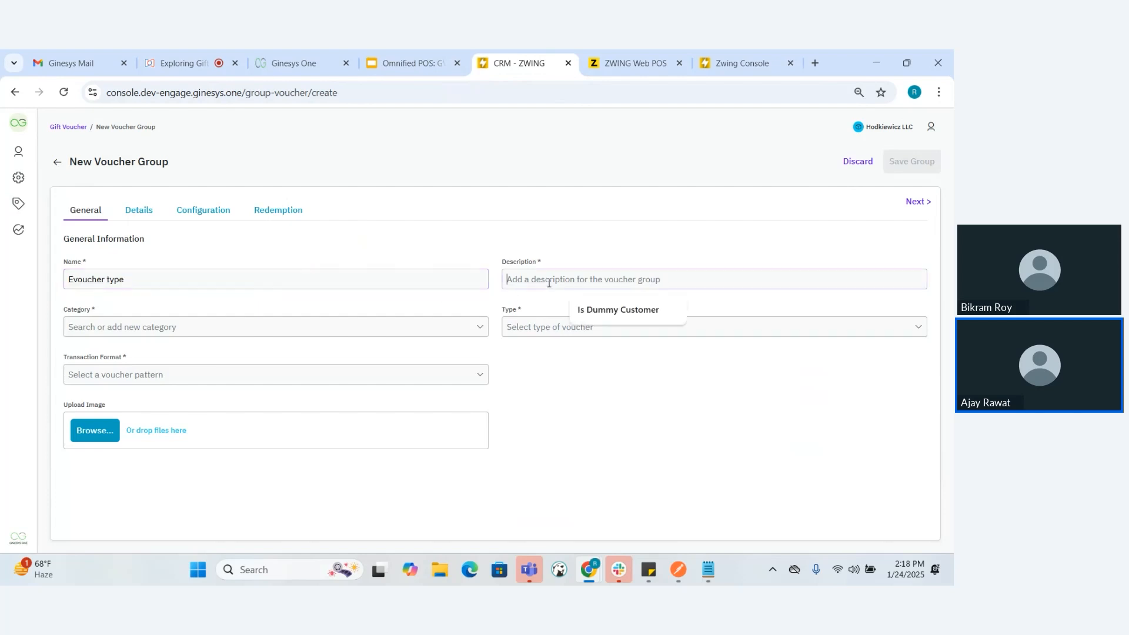
pyautogui.click(350, 284)
pyautogui.hotkey('ctrl', 'a')
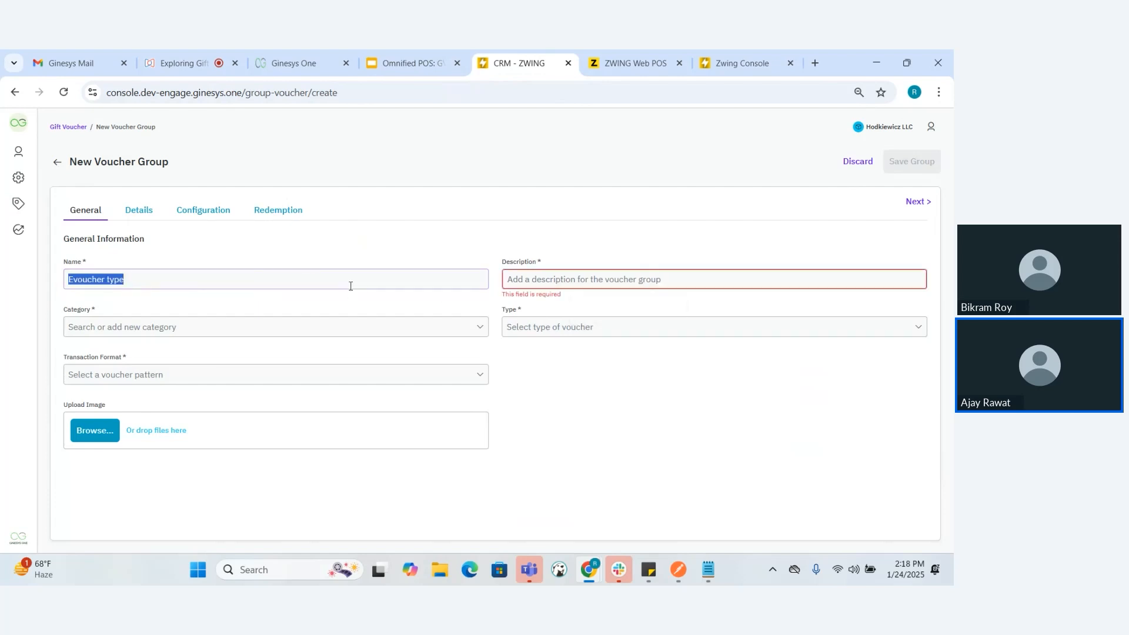
pyautogui.hotkey('ctrl', 'c')
pyautogui.click(556, 276)
pyautogui.hotkey('ctrl', 'v')
# Set the group's category to webpos, its type to E-Voucher and its transaction format to Safetrade966753
pyautogui.click(330, 325)
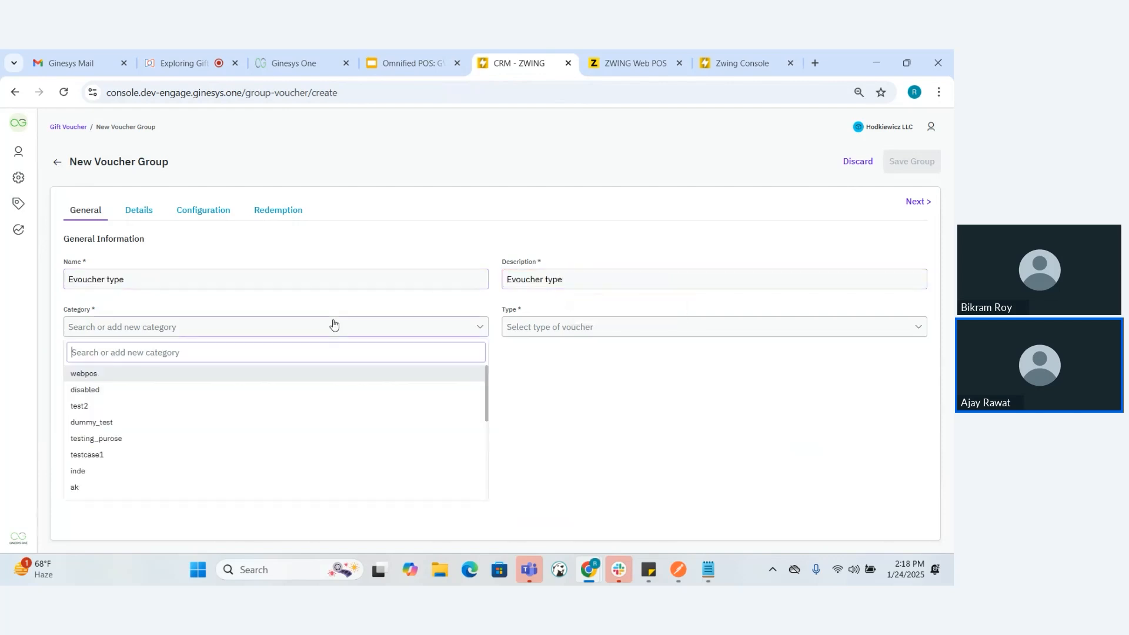
pyautogui.click(213, 376)
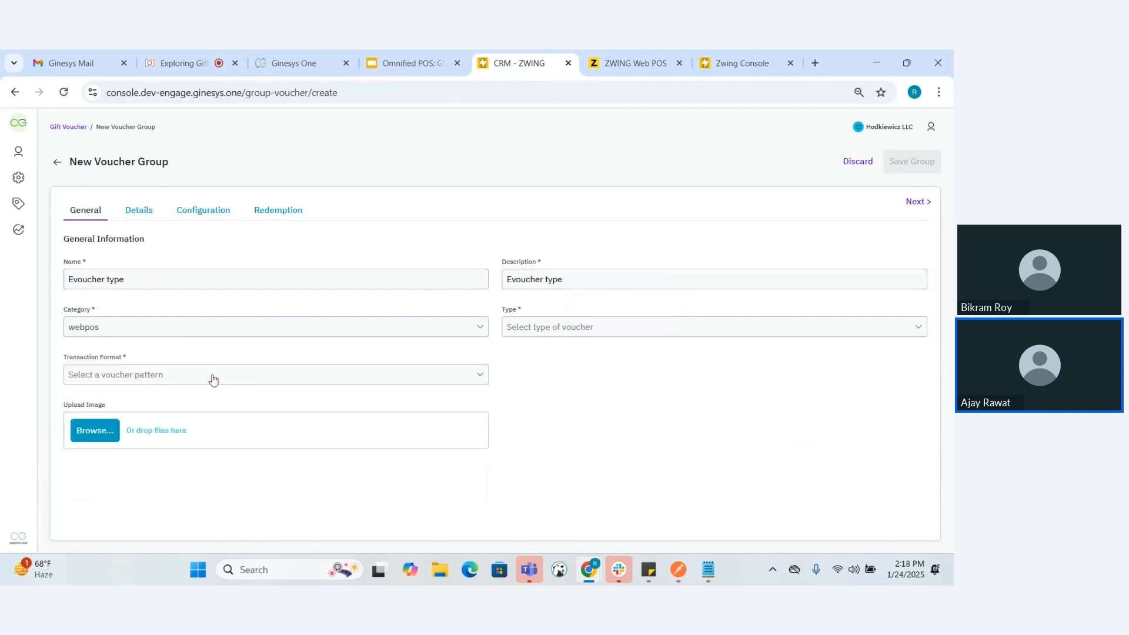
pyautogui.click(564, 334)
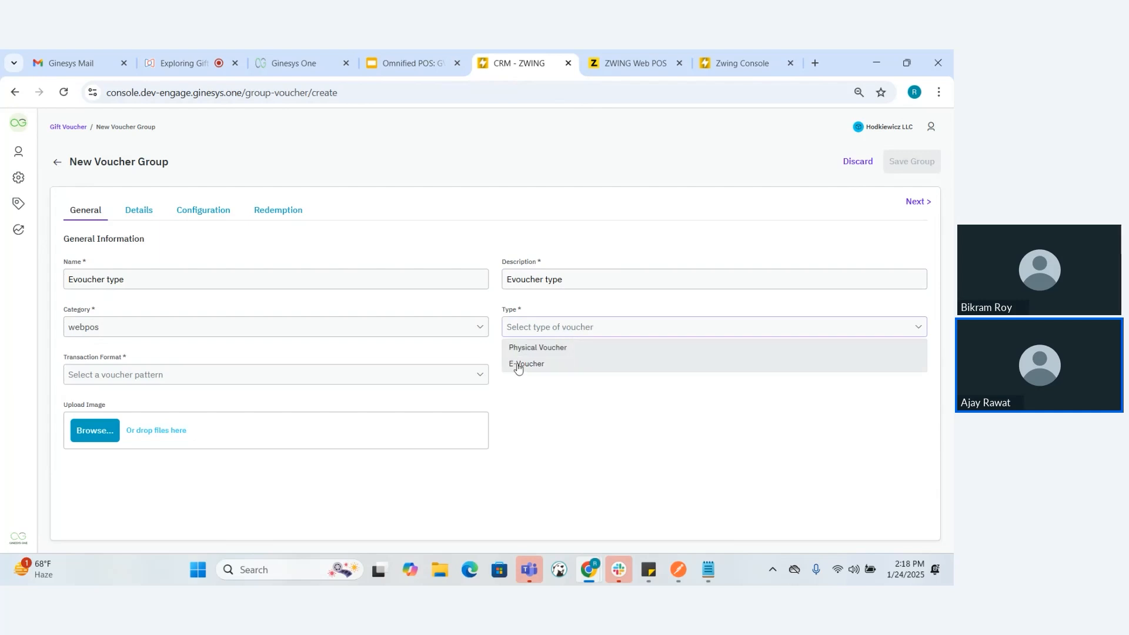
pyautogui.click(519, 363)
pyautogui.click(301, 382)
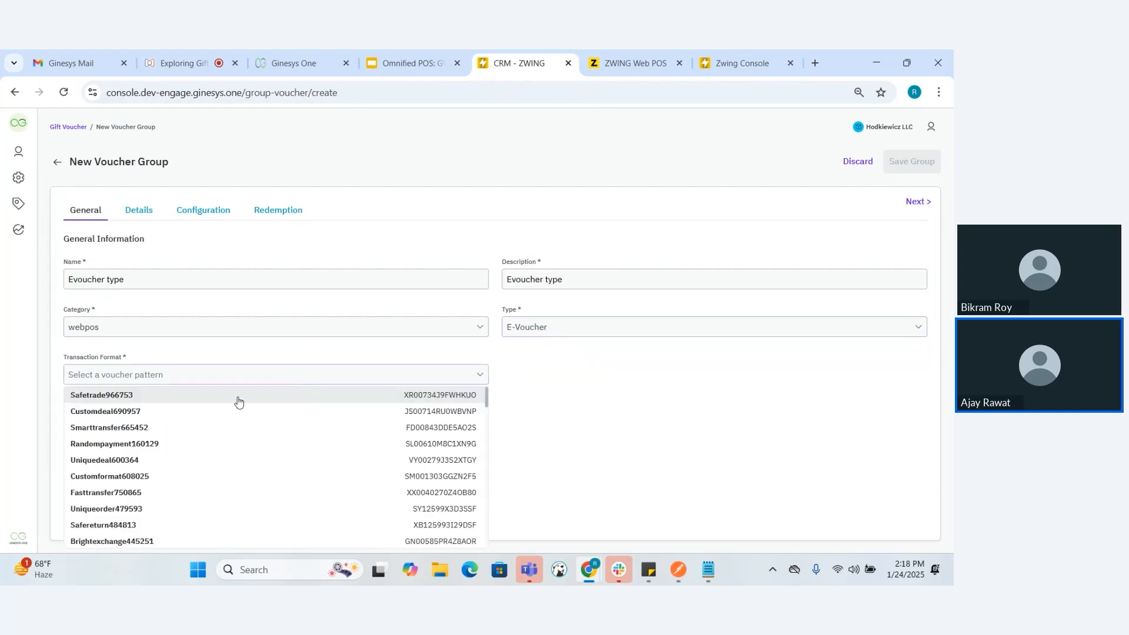
pyautogui.click(221, 404)
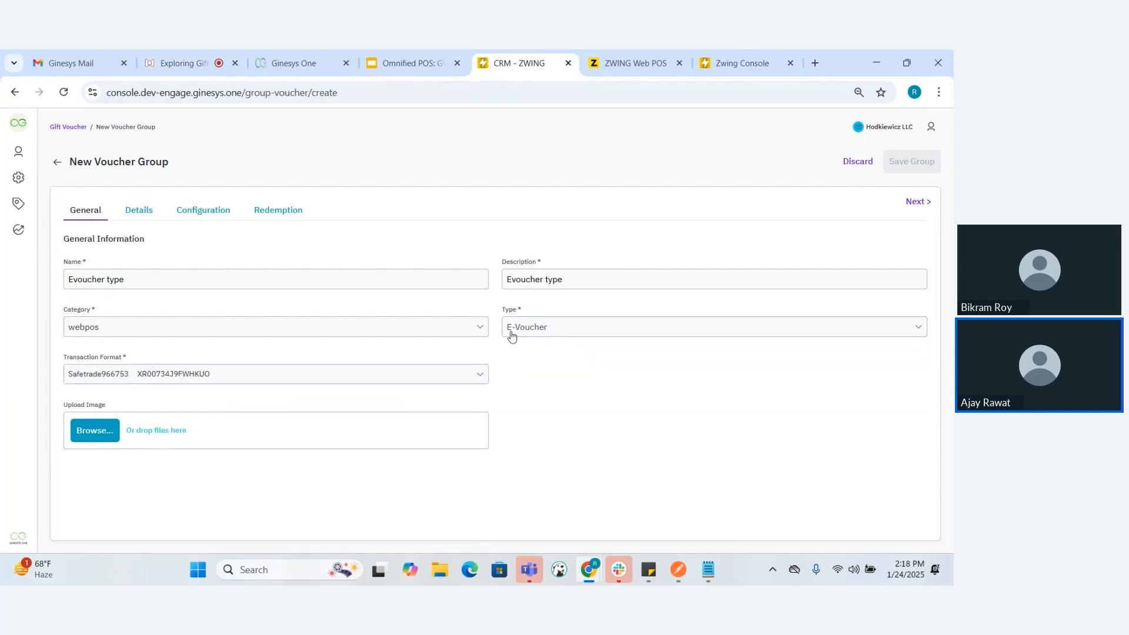
# In the voucher details, set the validity type to Lifetime and the effective date to Voucher Sale Date
pyautogui.click(141, 216)
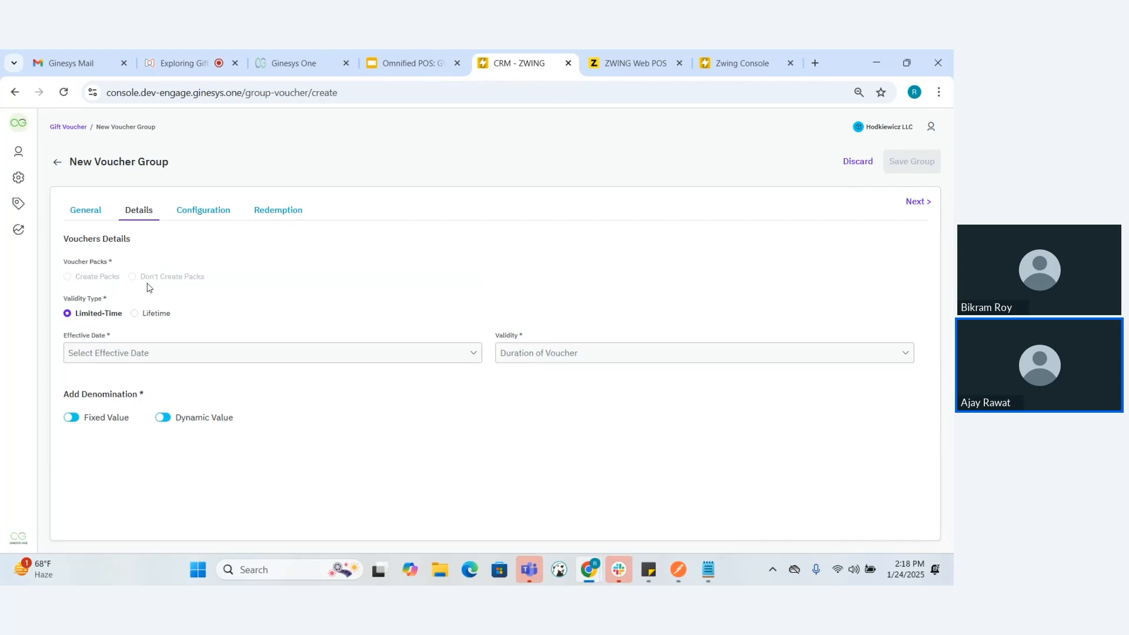
pyautogui.click(134, 316)
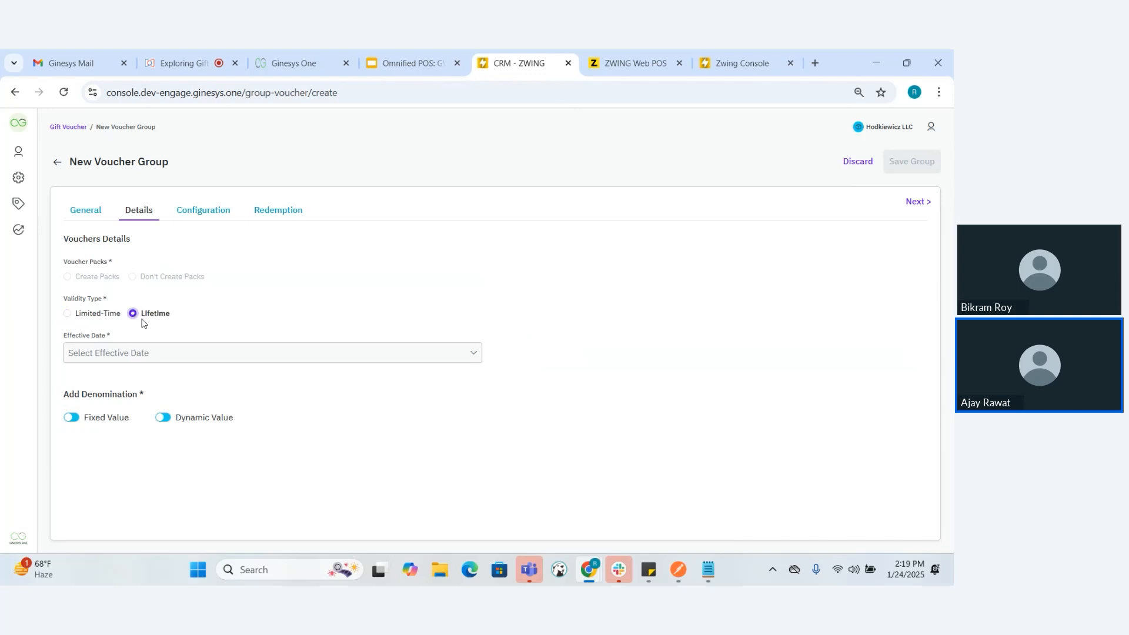
pyautogui.click(252, 354)
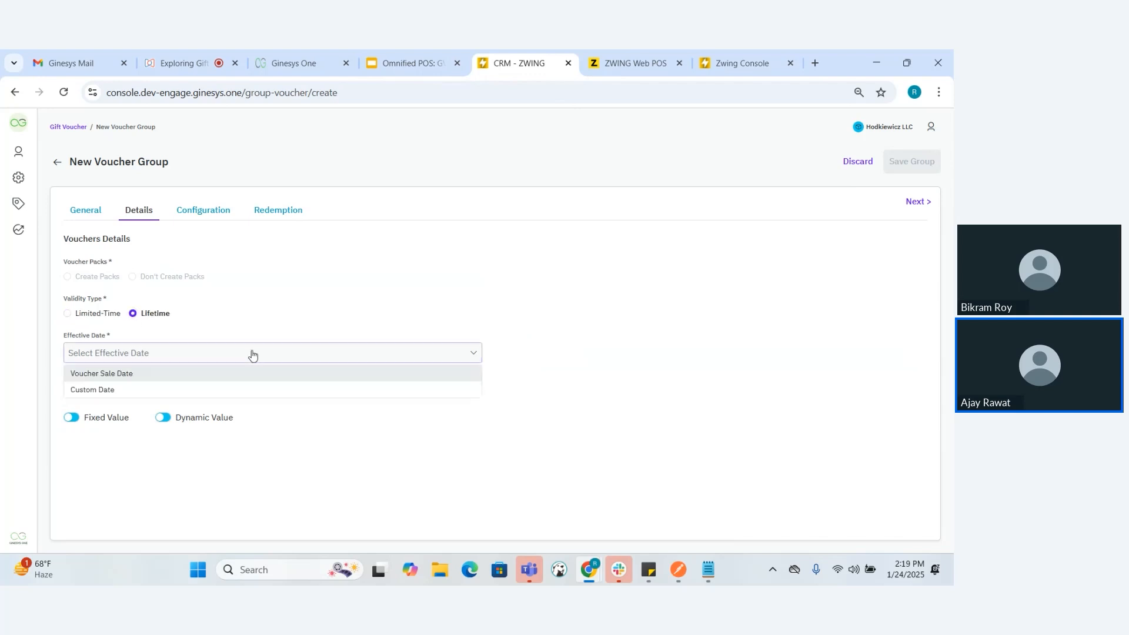
pyautogui.click(192, 376)
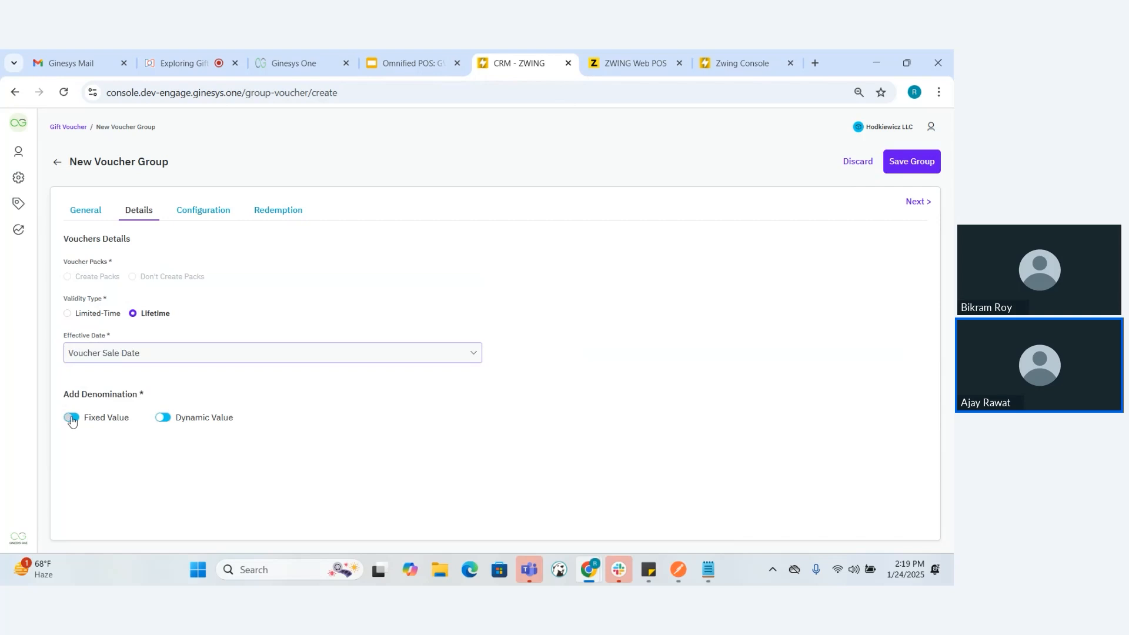
# Enable fixed-value denominations and add one named "Fixed denomination -5000" with gift value and sale value 5000
pyautogui.click(72, 418)
pyautogui.click(903, 483)
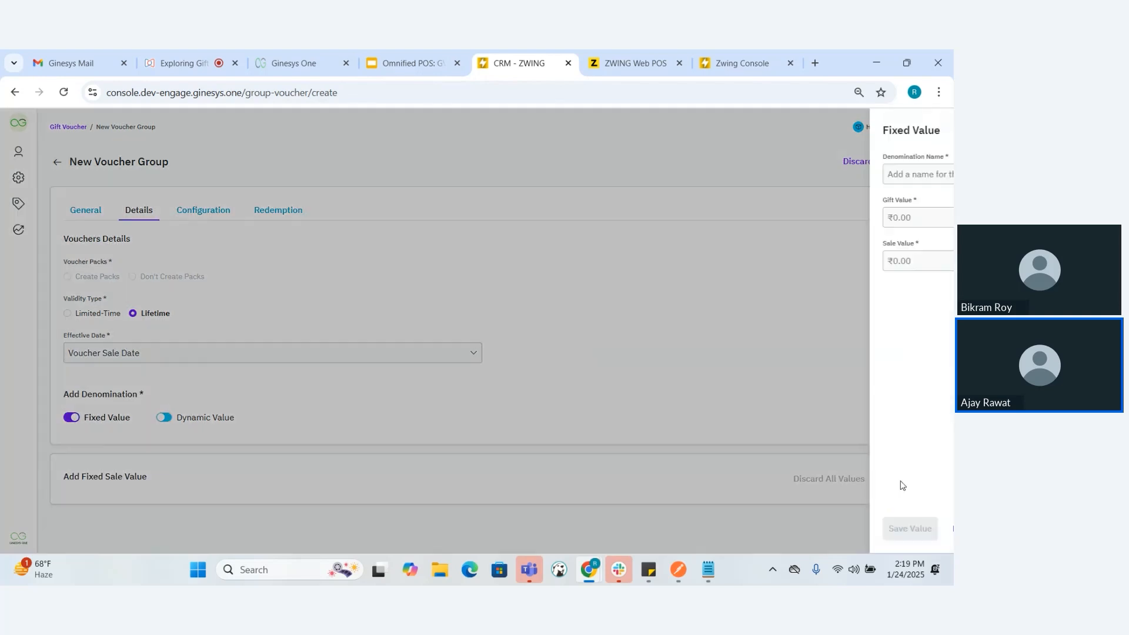
pyautogui.click(715, 175)
pyautogui.write('Fixed denomination -5000')
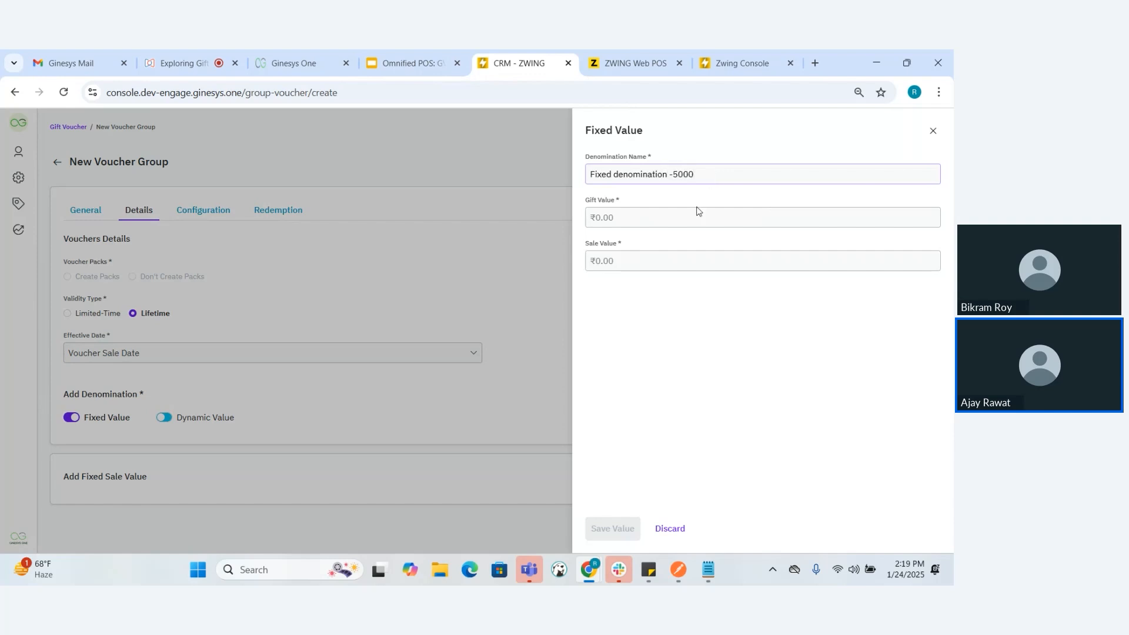
pyautogui.write('500')
pyautogui.write('5000')
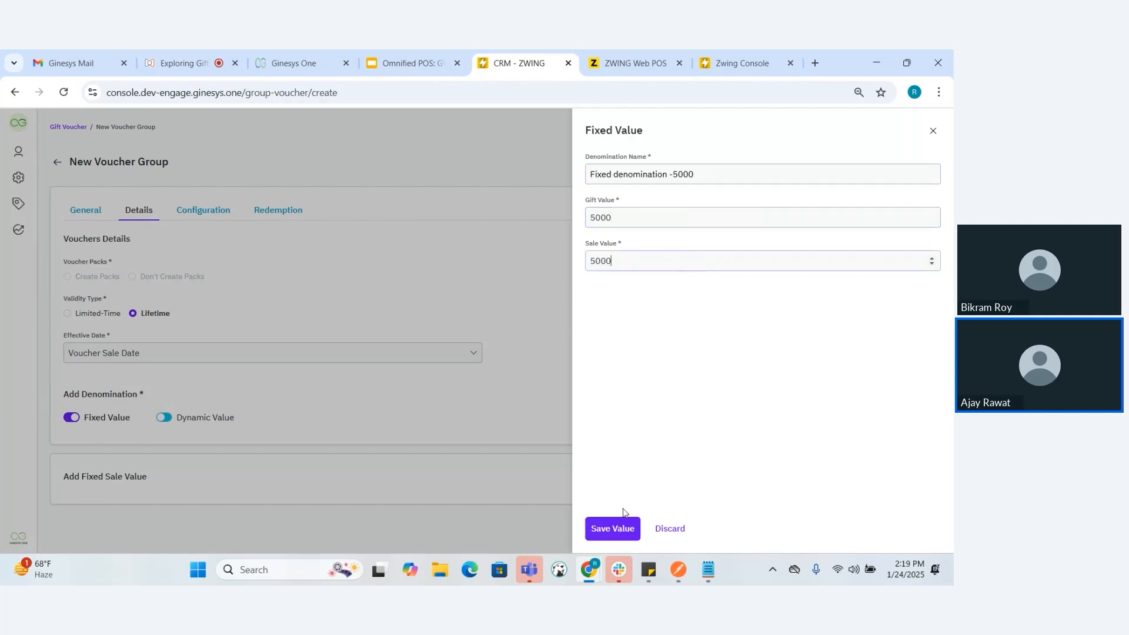
pyautogui.click(623, 529)
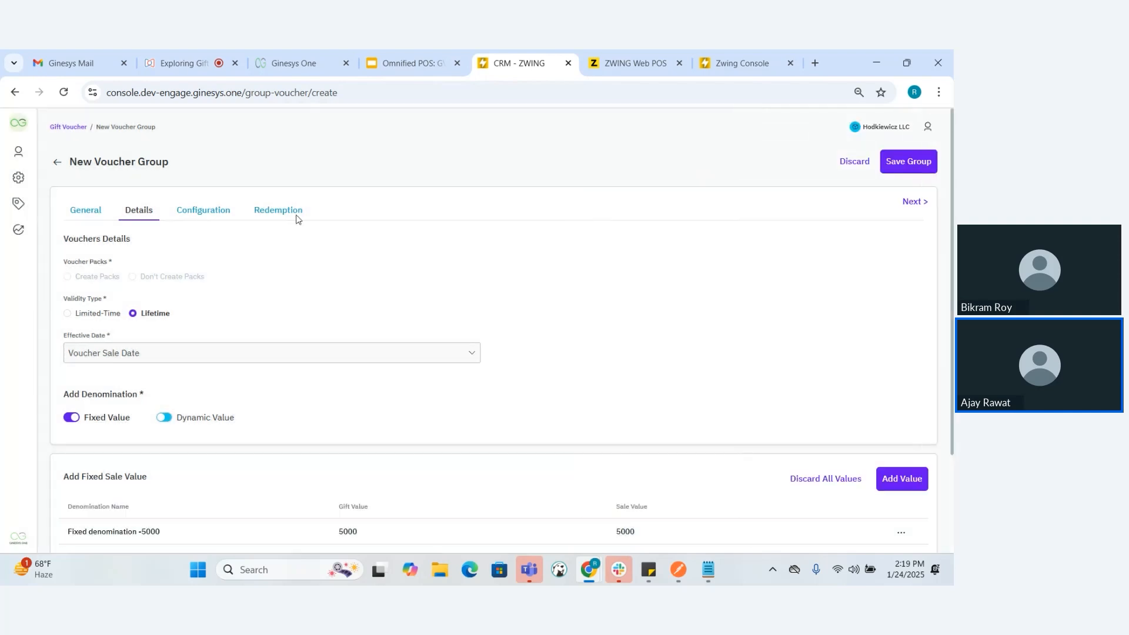
# Choose New Config Preset 3 as the e-voucher group's configuration and save the group
pyautogui.click(215, 210)
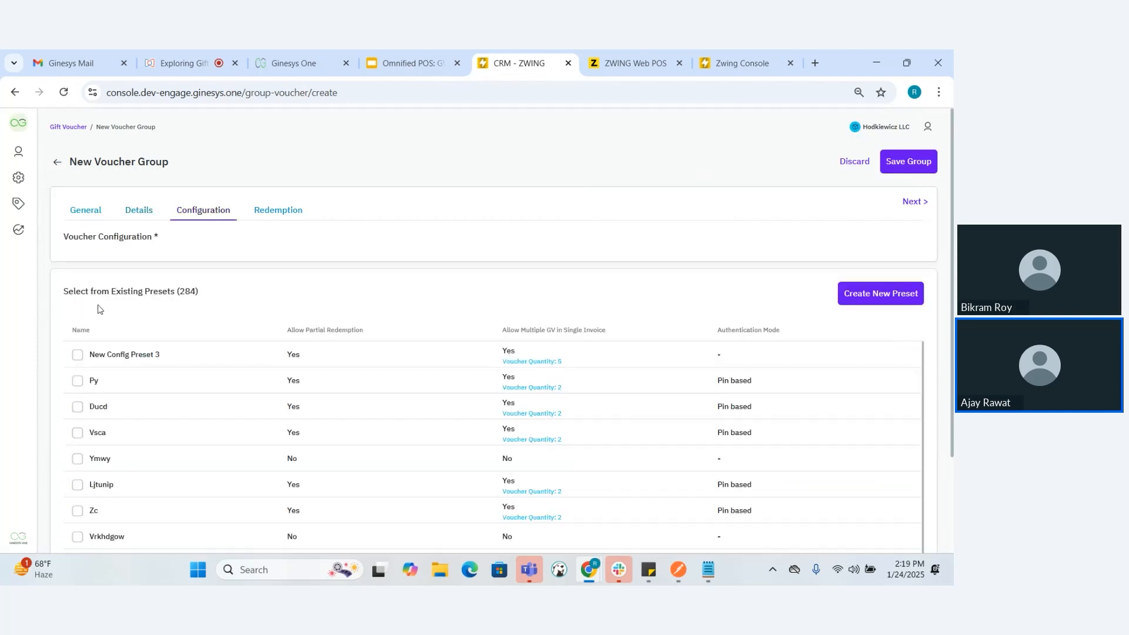
pyautogui.click(77, 355)
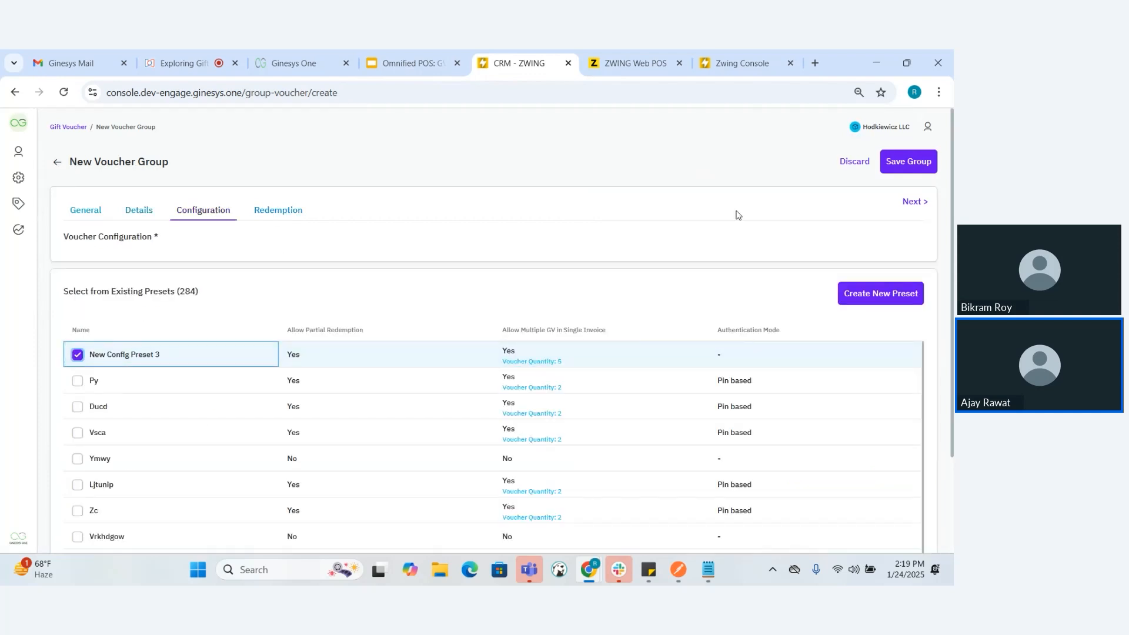
pyautogui.click(897, 166)
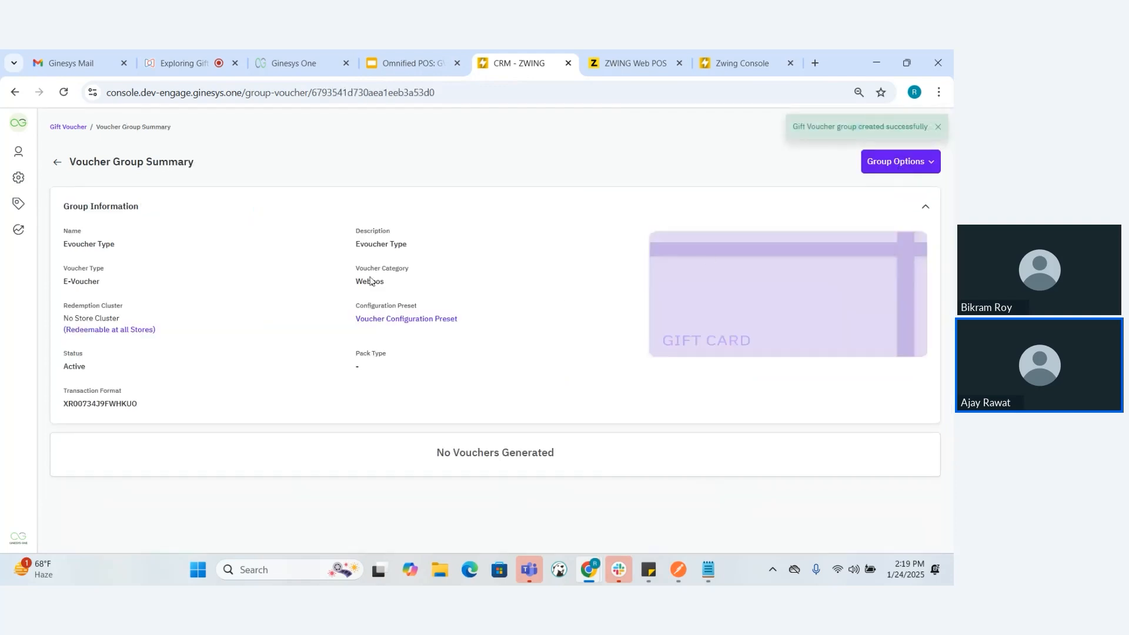
# Return to the voucher groups list and consult the presentation's slide on adding vouchers to physical groups
pyautogui.click(58, 165)
pyautogui.click(377, 69)
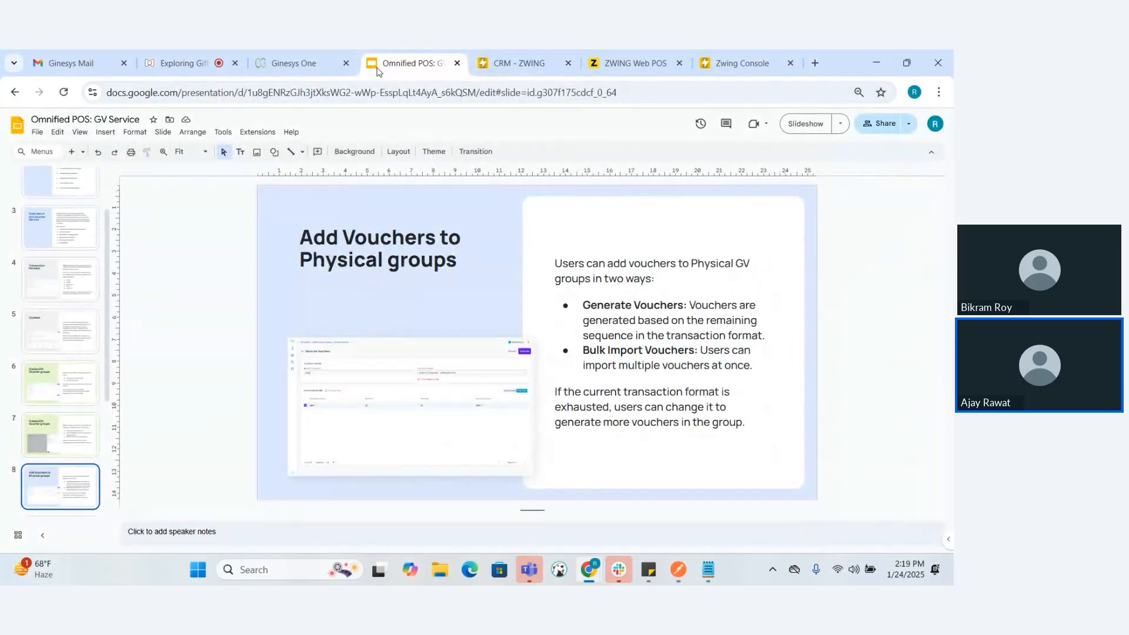
pyautogui.click(538, 51)
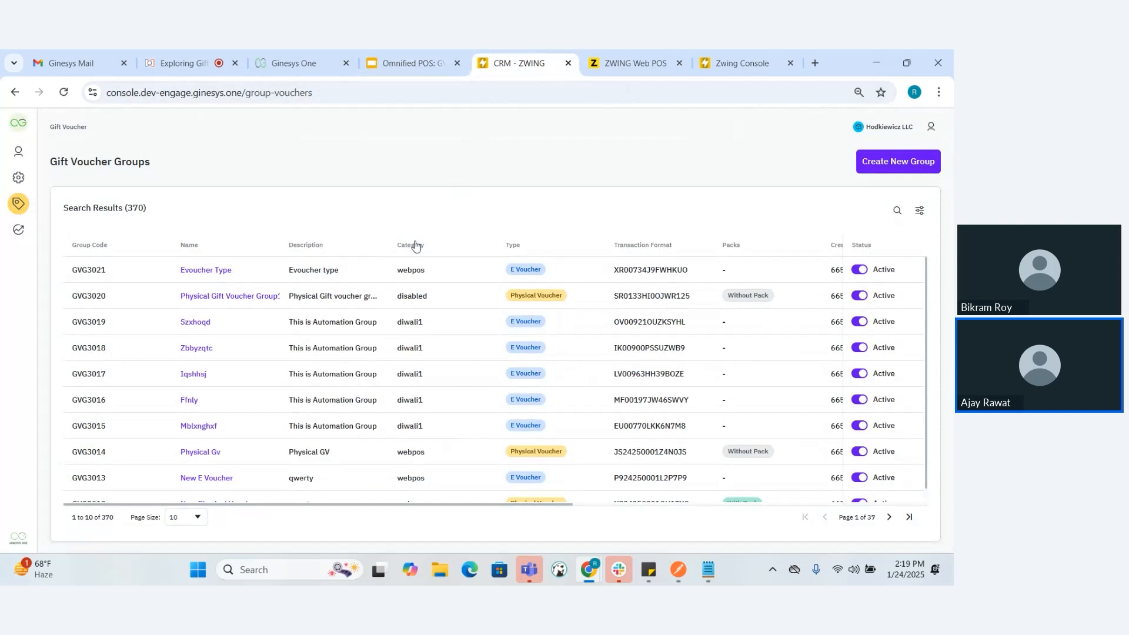
# Open Physical Gift Voucher Group1 and download the sample file for bulk importing vouchers
pyautogui.click(235, 302)
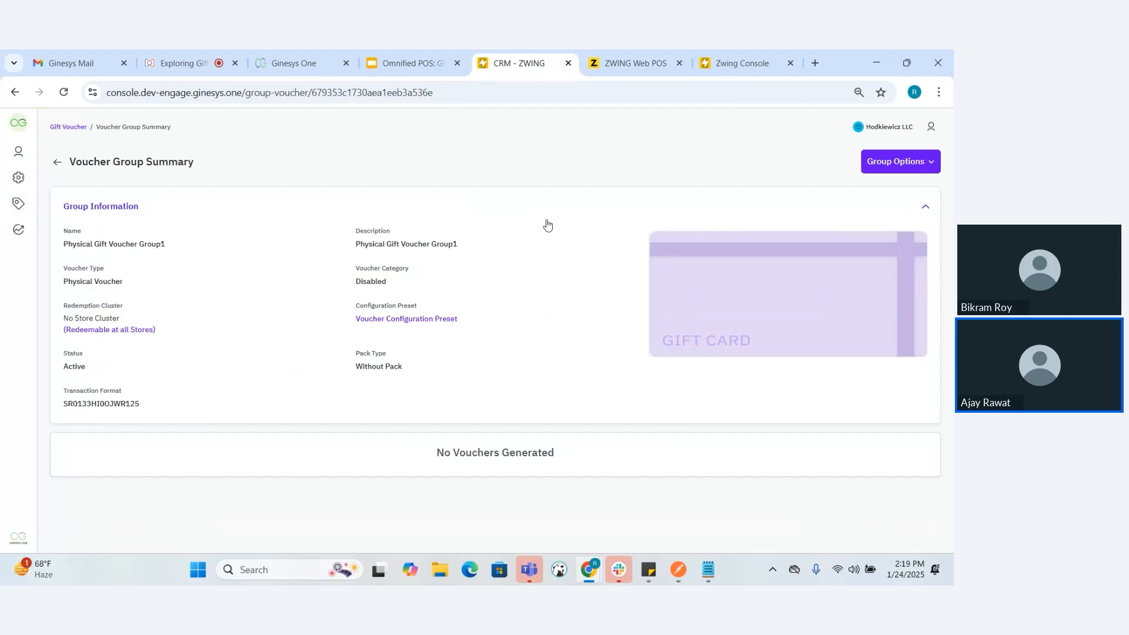
pyautogui.click(895, 161)
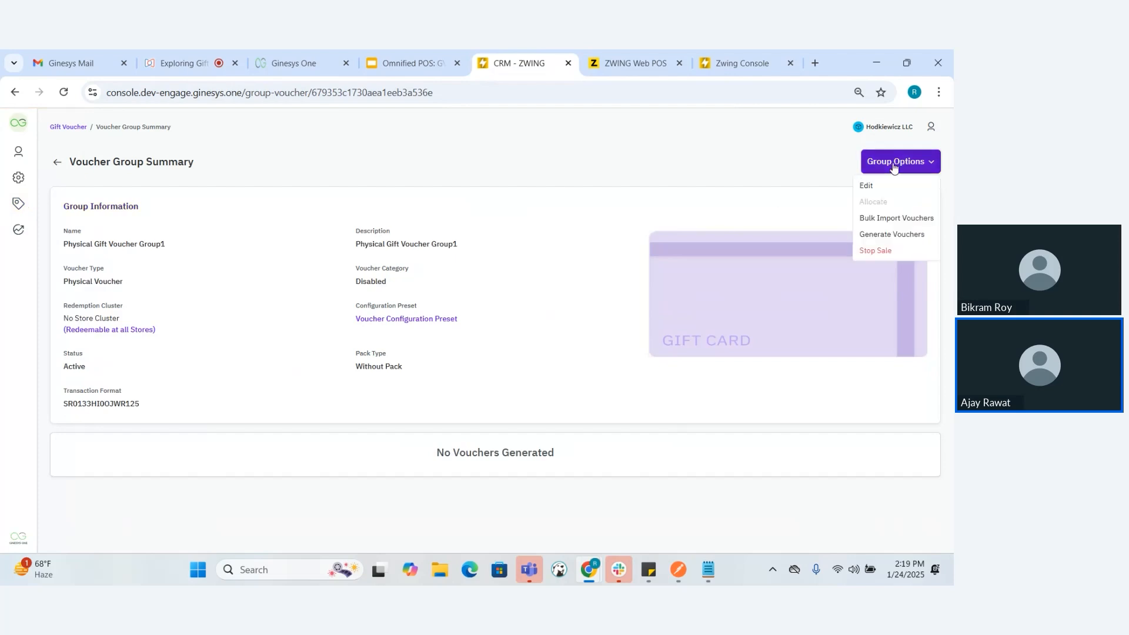
pyautogui.click(893, 219)
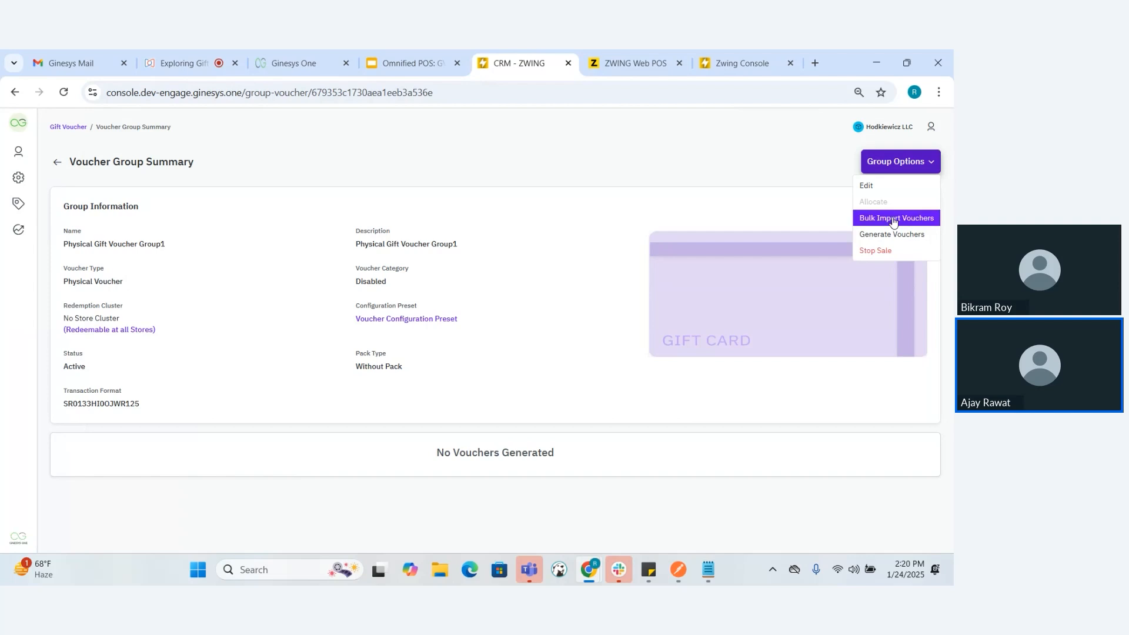
pyautogui.click(425, 212)
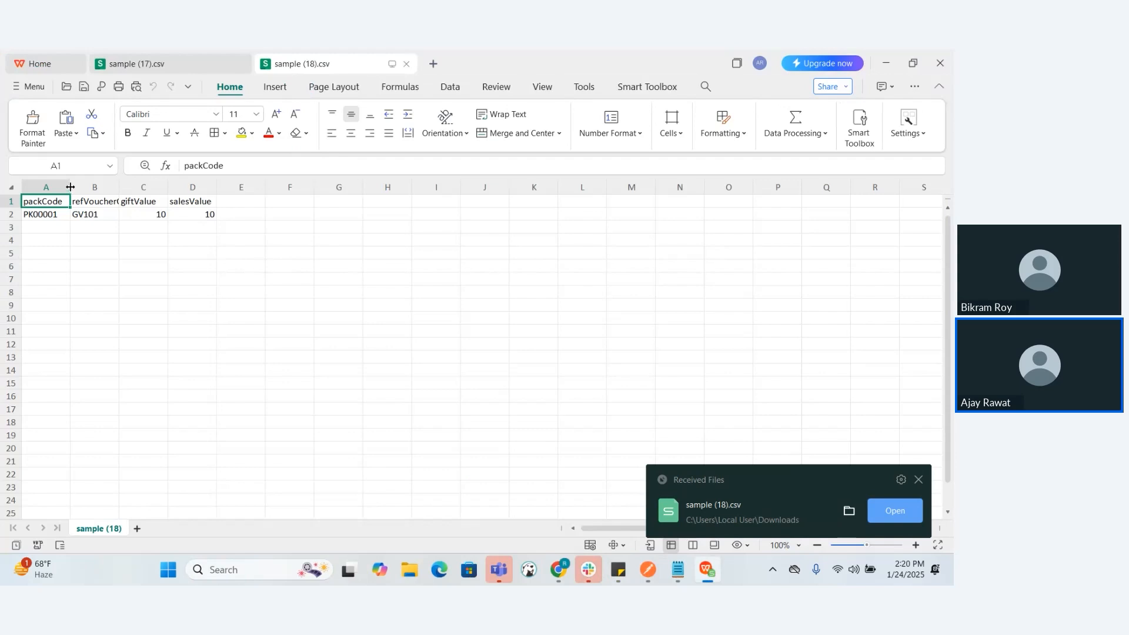
# Examine the pack code, reference voucher code, gift value and sales value columns in the sample CSV, then return to the group summary
pyautogui.moveTo(70, 186); pyautogui.dragTo(103, 186)
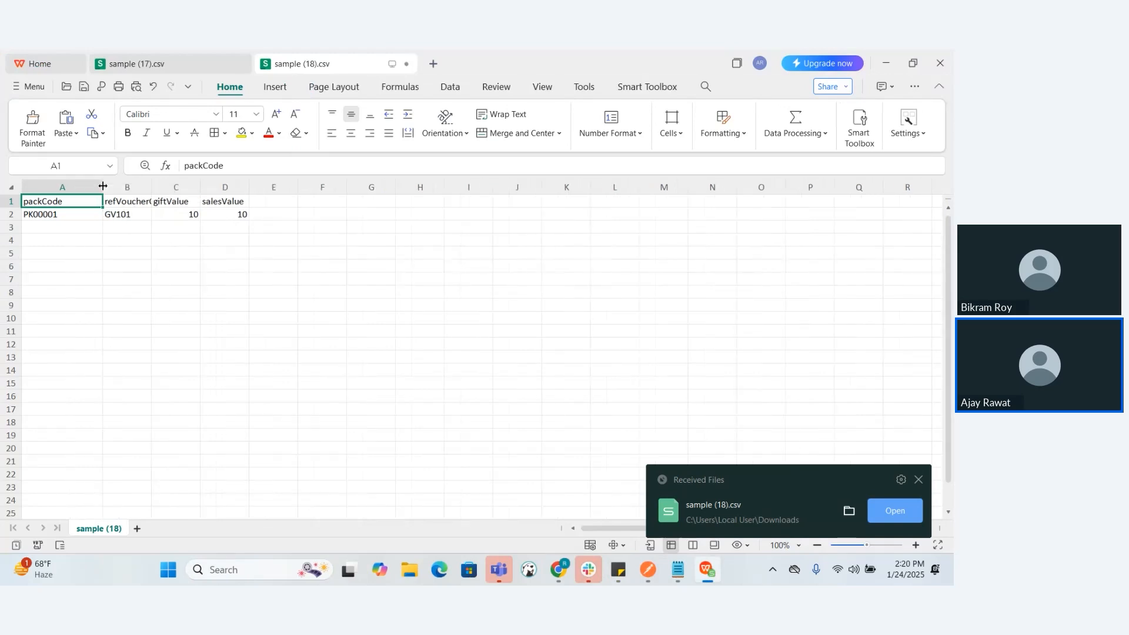
pyautogui.click(63, 214)
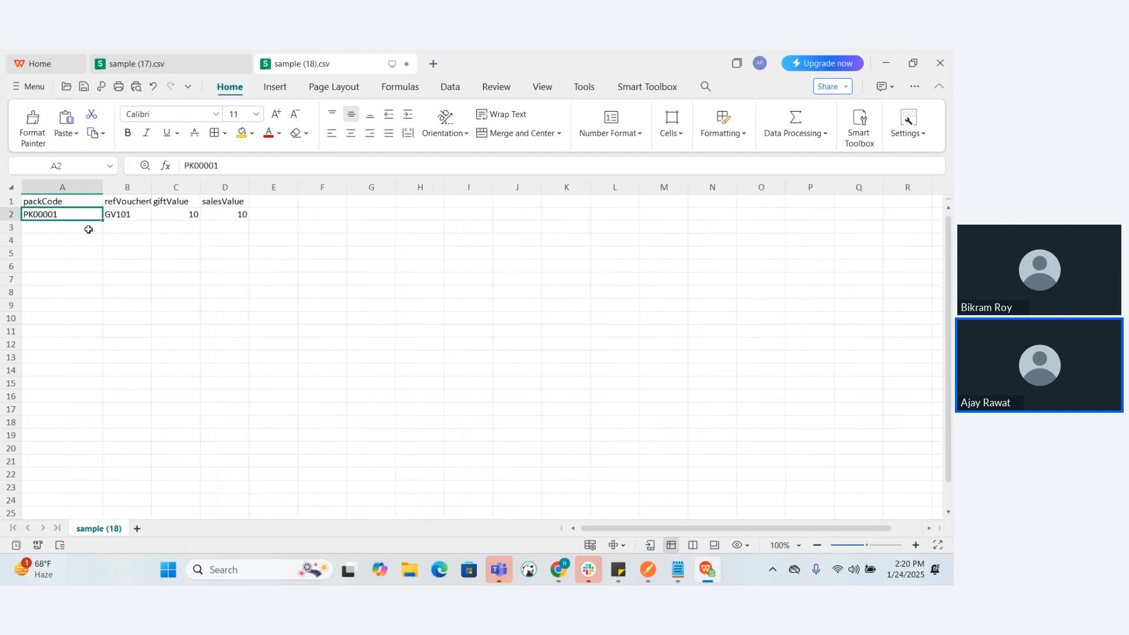
pyautogui.moveTo(102, 185); pyautogui.dragTo(72, 186)
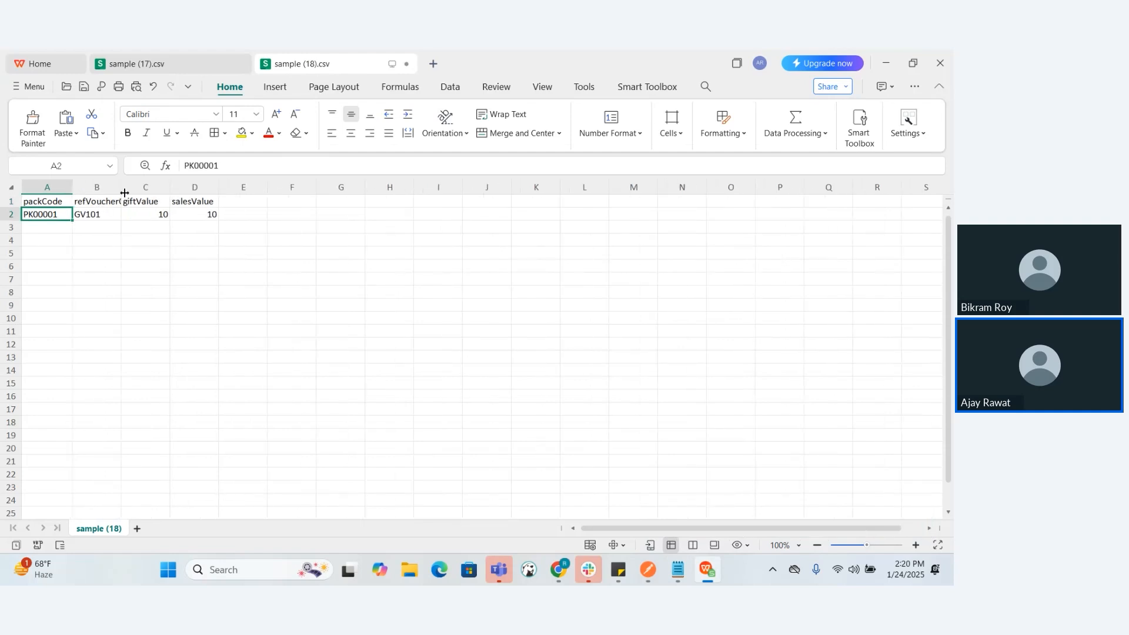
pyautogui.doubleClick(125, 191)
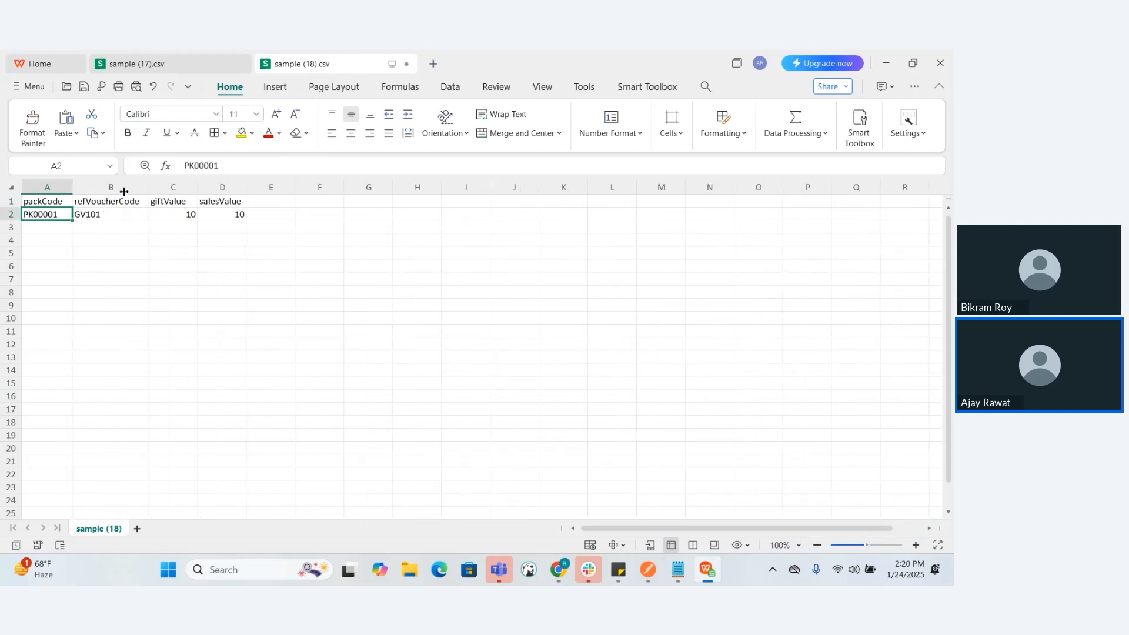
pyautogui.click(105, 216)
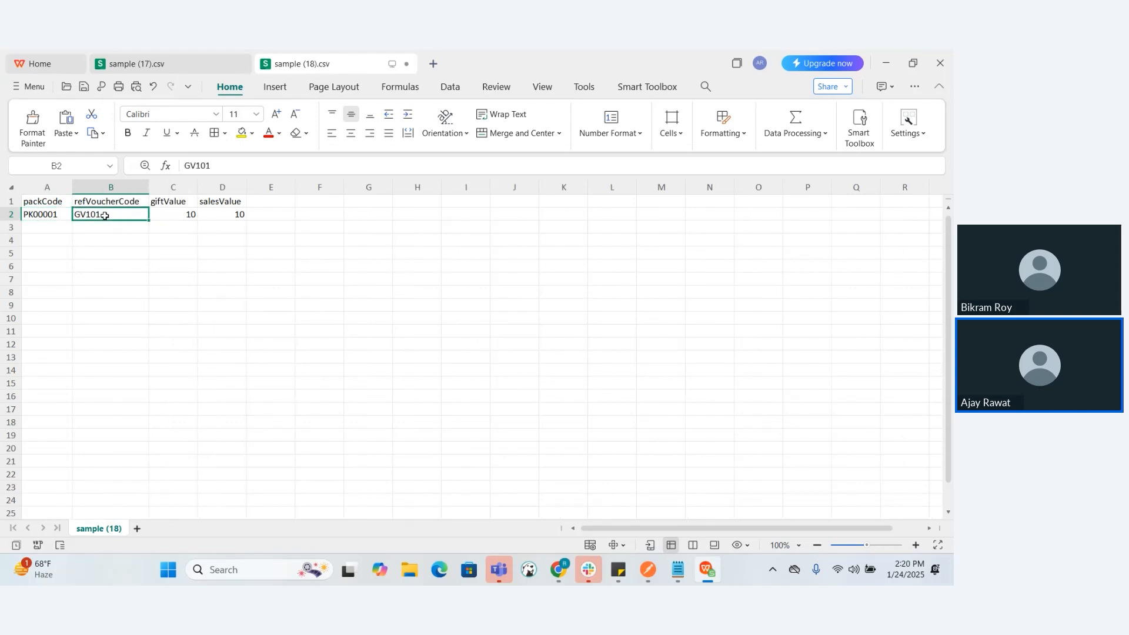
pyautogui.click(187, 216)
pyautogui.click(227, 213)
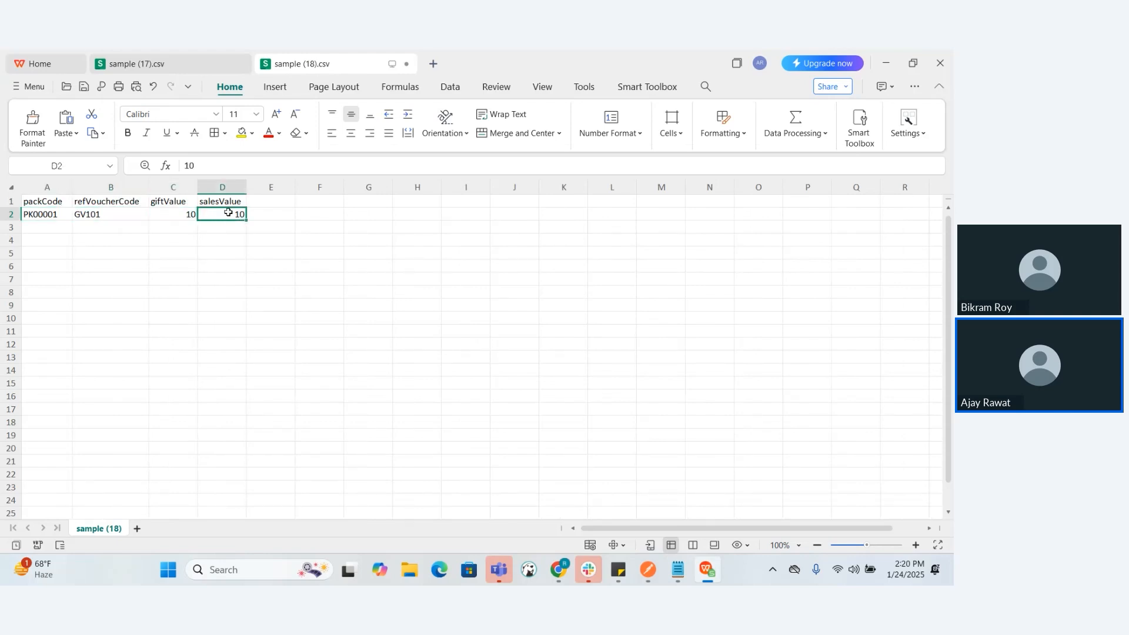
pyautogui.hotkey('alt', 'Tab')
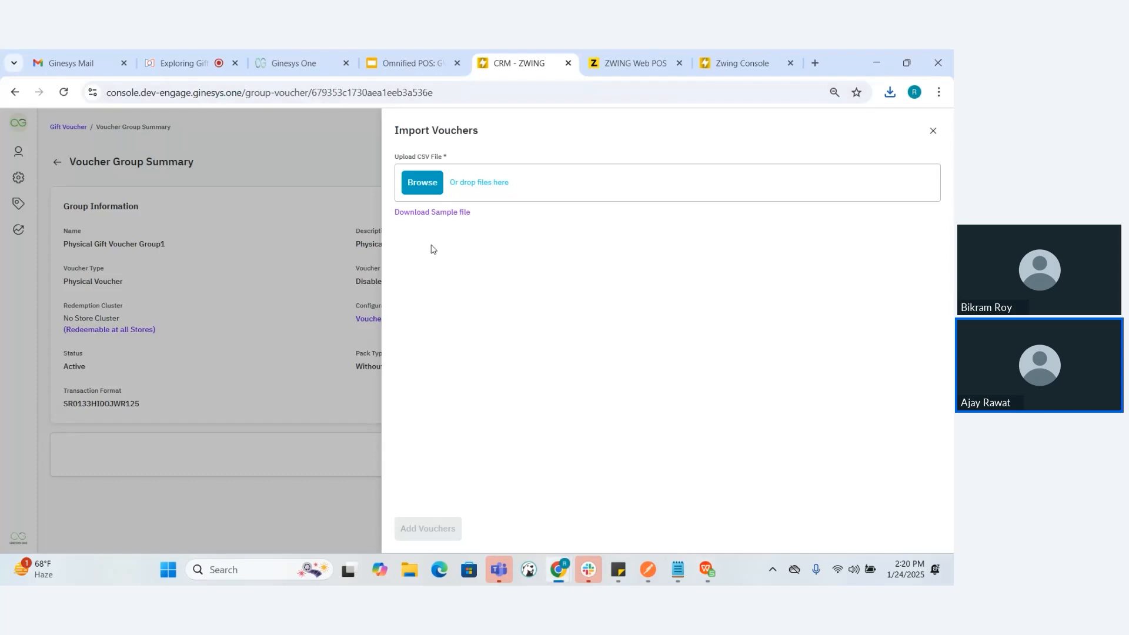
pyautogui.click(933, 132)
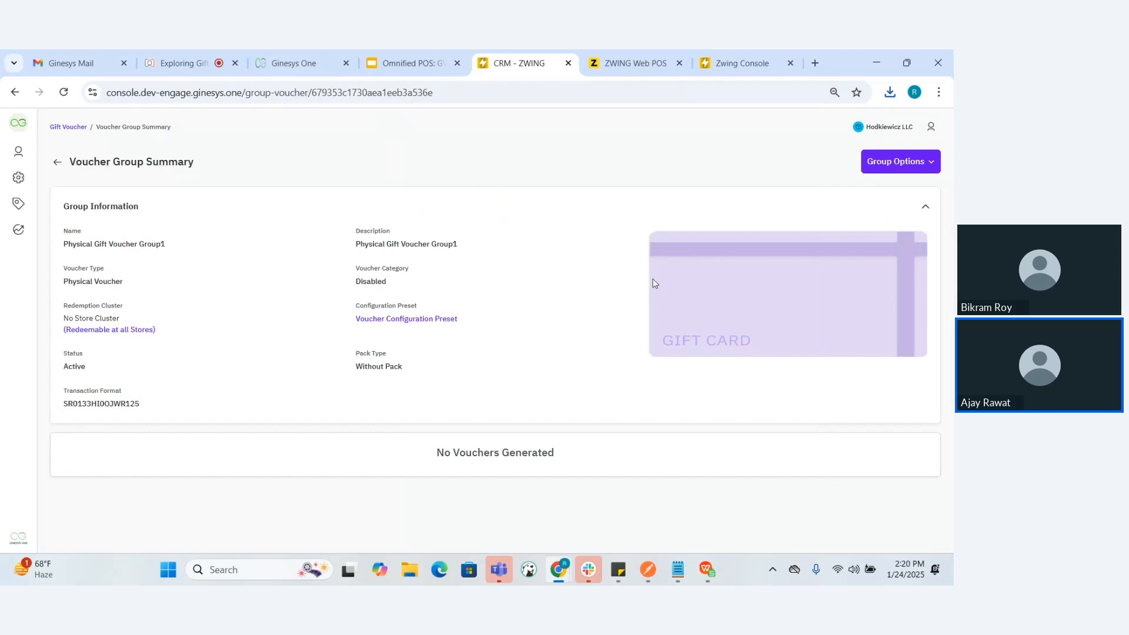
# Start generating vouchers for Physical Gift Voucher Group1 and set the number of vouchers to 100
pyautogui.click(890, 164)
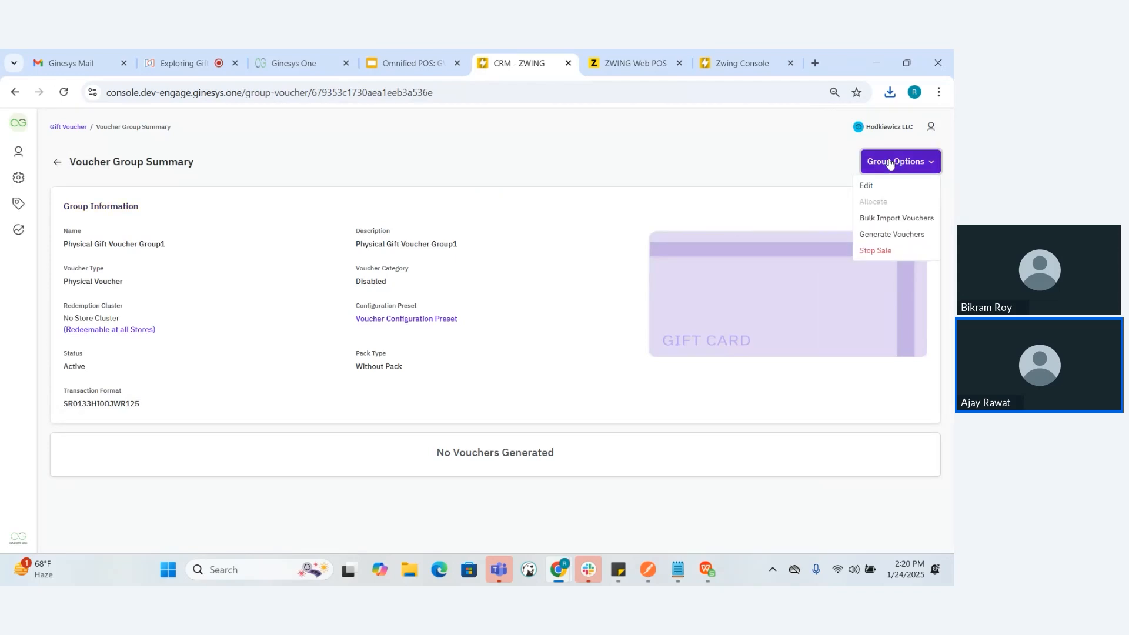
pyautogui.click(888, 235)
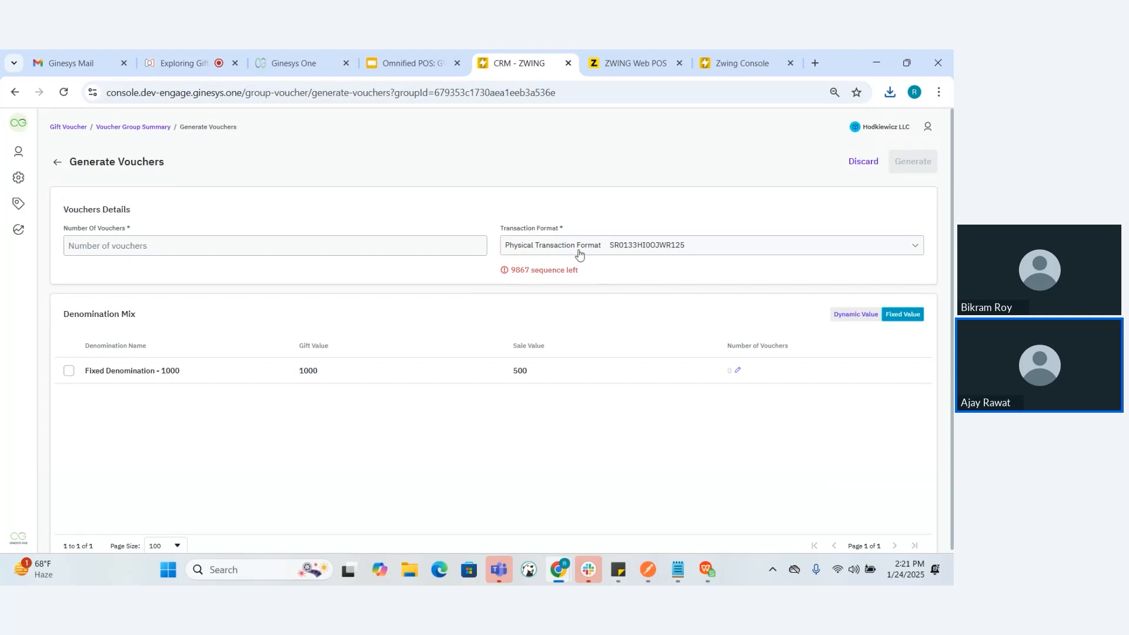
pyautogui.click(348, 244)
pyautogui.write('100')
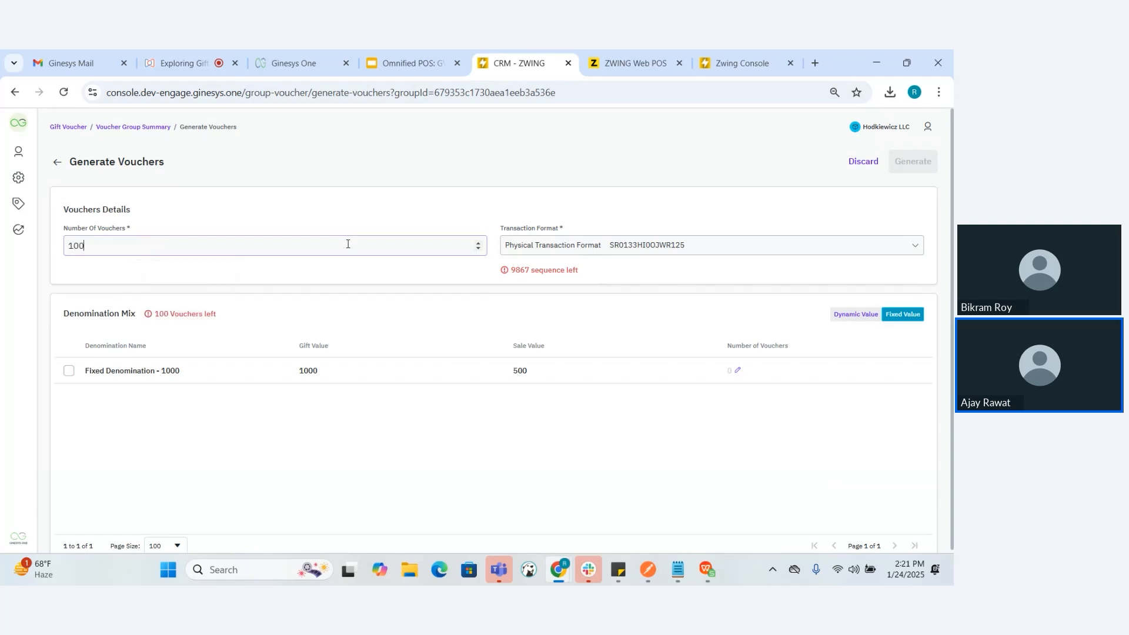
pyautogui.click(347, 267)
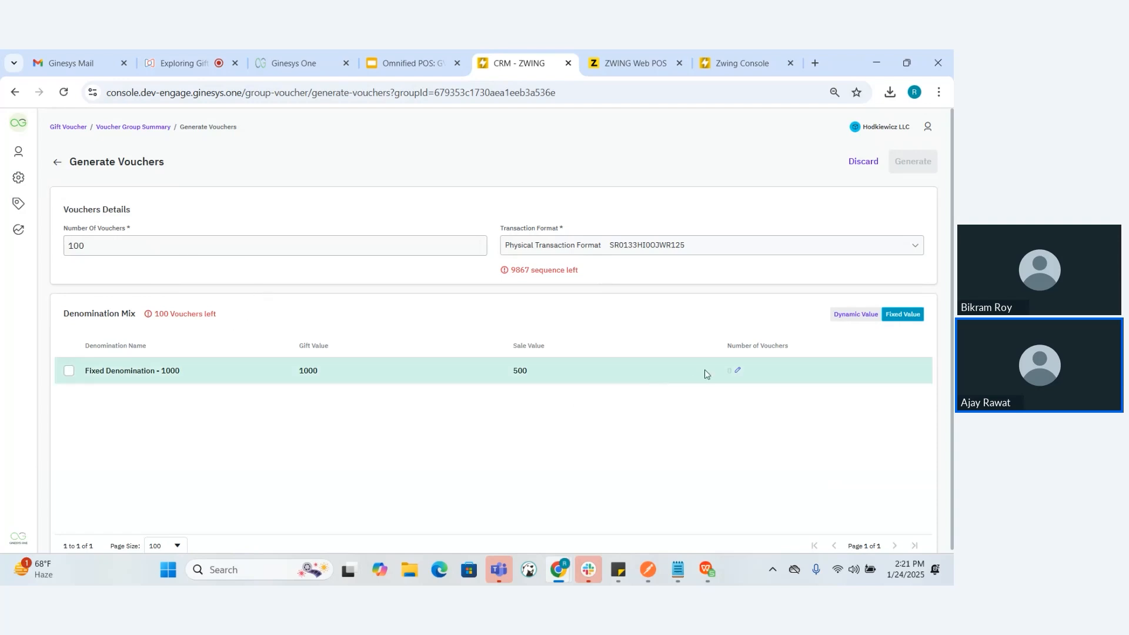
# Assign 50 vouchers to the fixed-value denomination "Fixed Denomination - 1000"
pyautogui.doubleClick(738, 371)
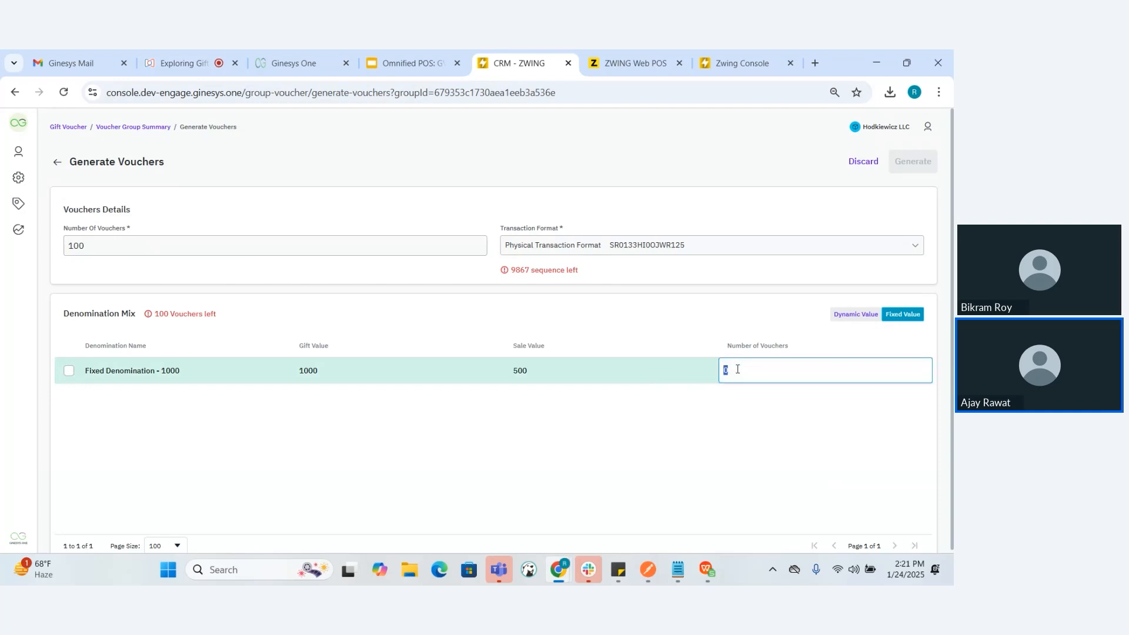
pyautogui.write('50')
pyautogui.press('Return')
# Assign 50 vouchers to the dynamic-value denomination and generate the vouchers
pyautogui.click(847, 316)
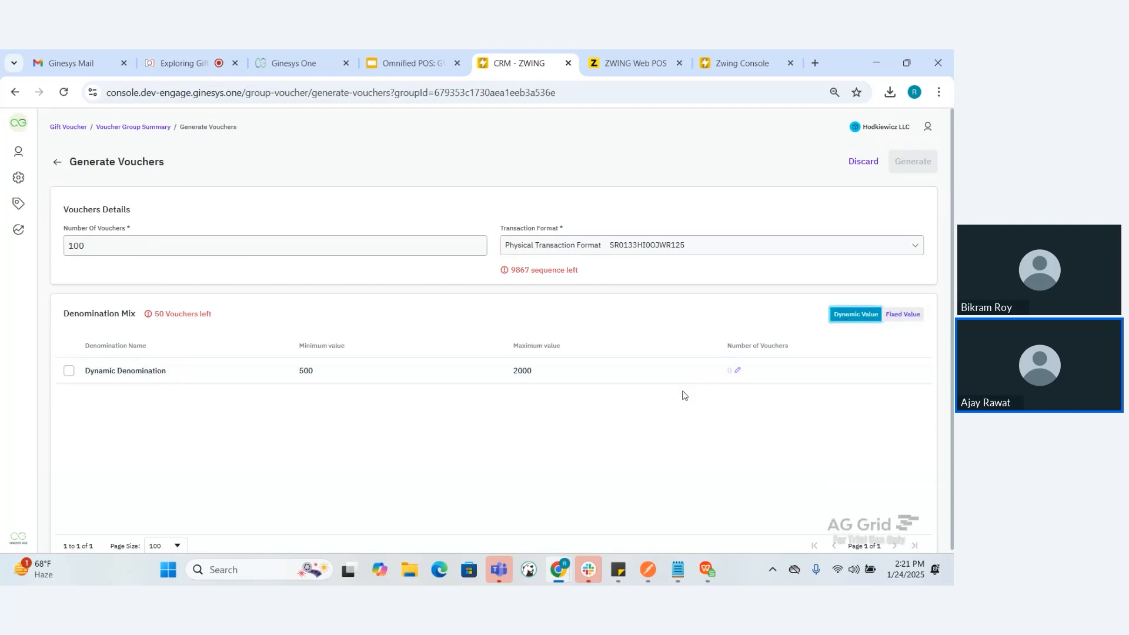
pyautogui.doubleClick(738, 370)
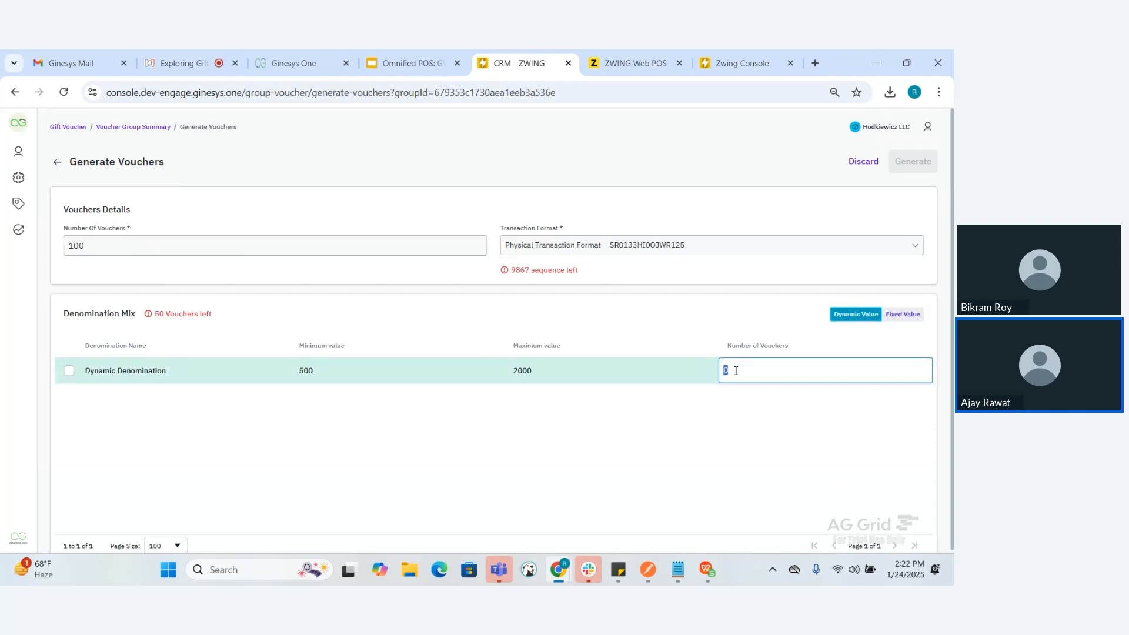
pyautogui.press('Return')
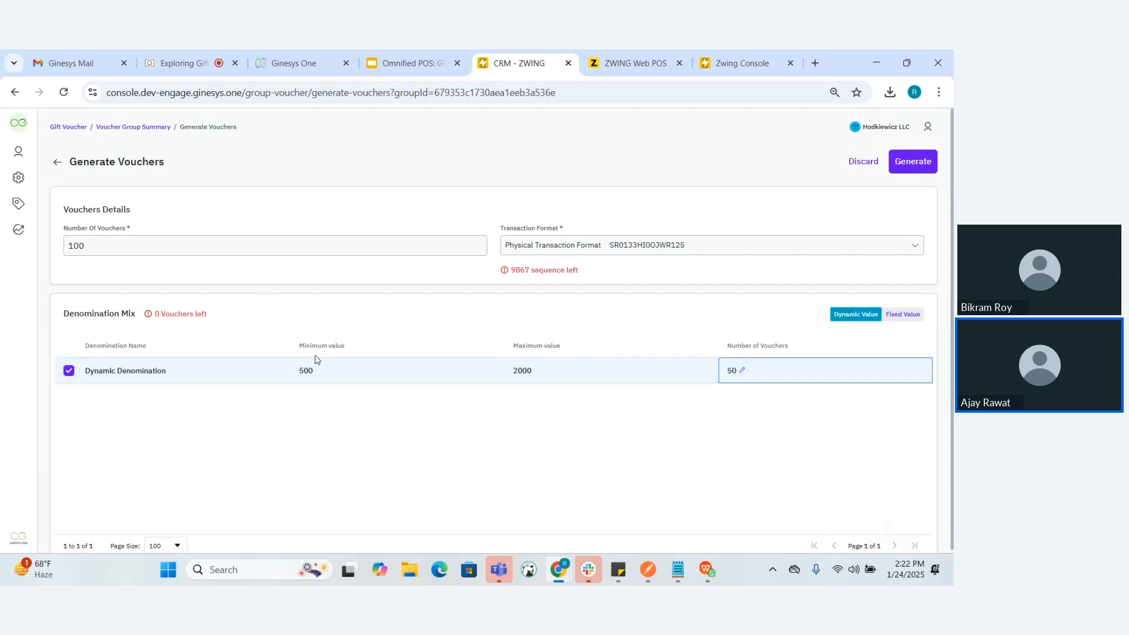
pyautogui.click(907, 167)
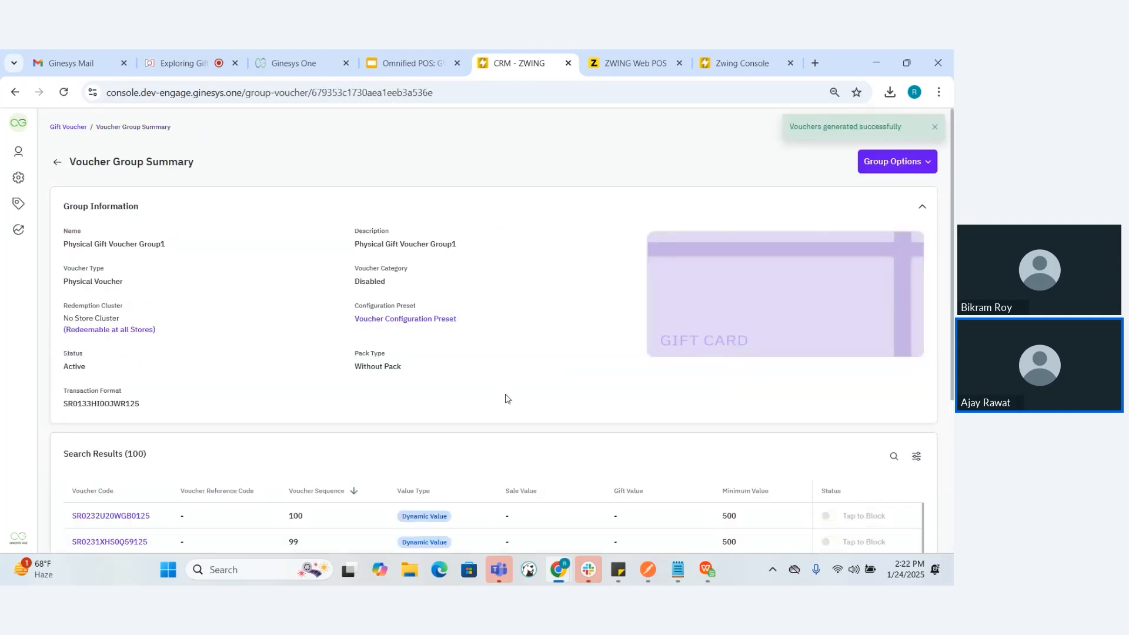
# Review the list of generated vouchers and consult the presentation's slide on allocating gift vouchers
pyautogui.scroll(-3, 504, 411)
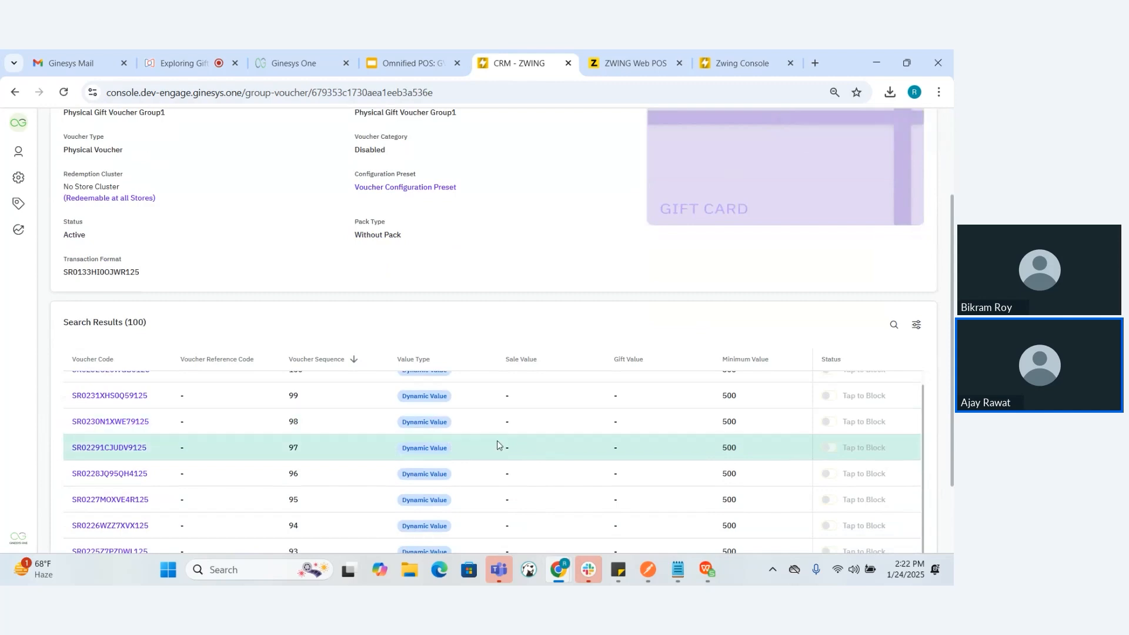
pyautogui.scroll(1, 496, 440)
pyautogui.scroll(1, 476, 343)
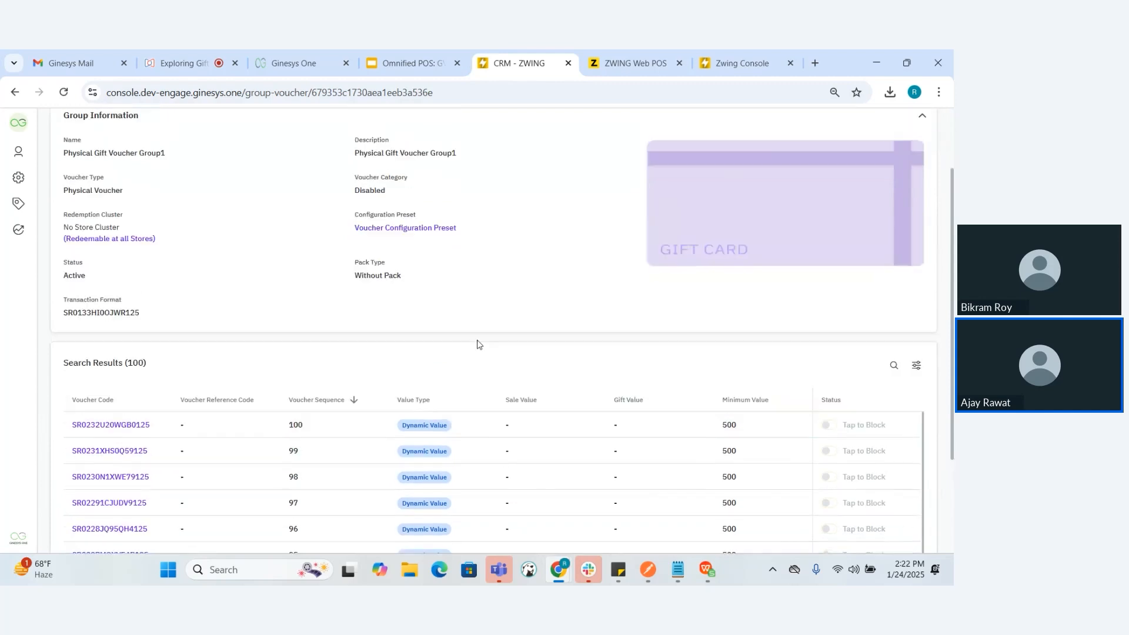
pyautogui.click(392, 64)
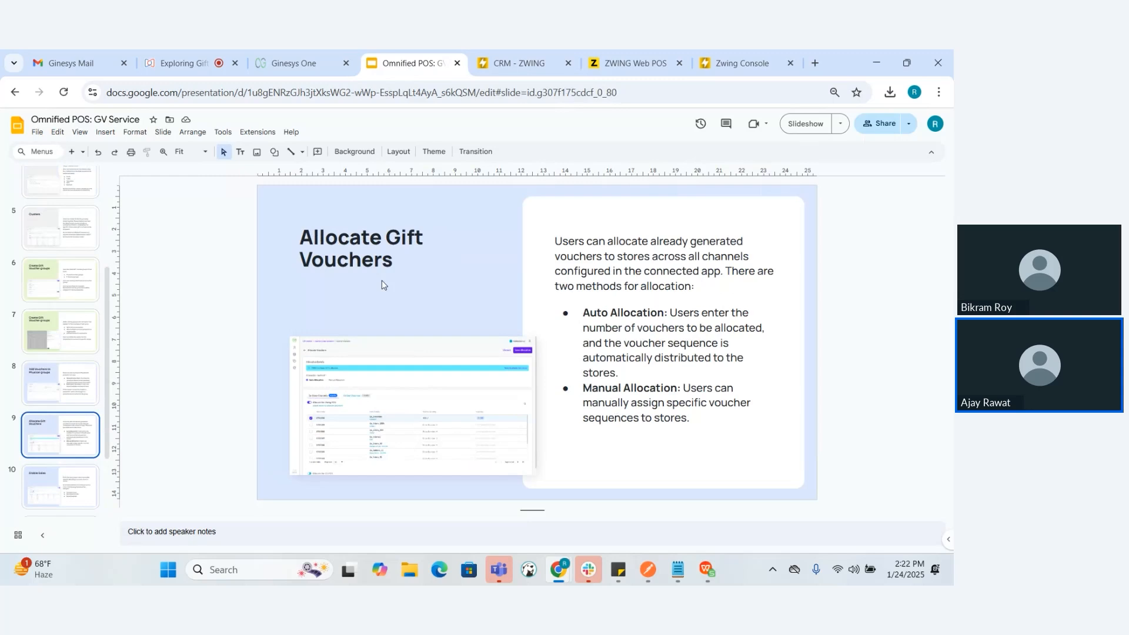
# Return to the group summary and open voucher allocation for Physical Gift Voucher Group1
pyautogui.click(535, 49)
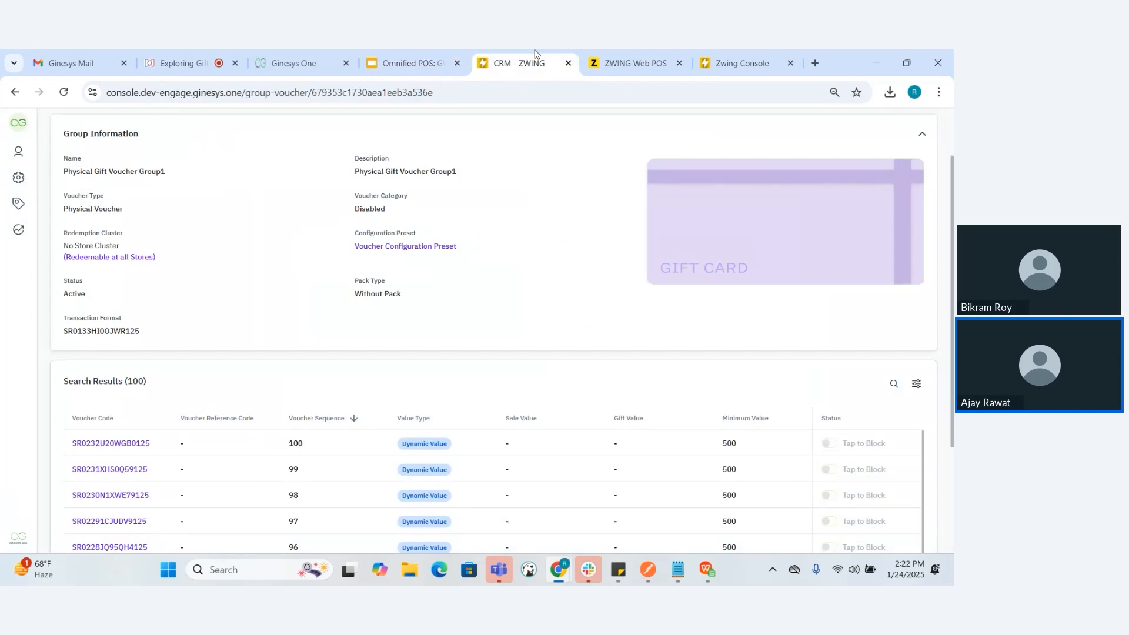
pyautogui.scroll(2, 496, 237)
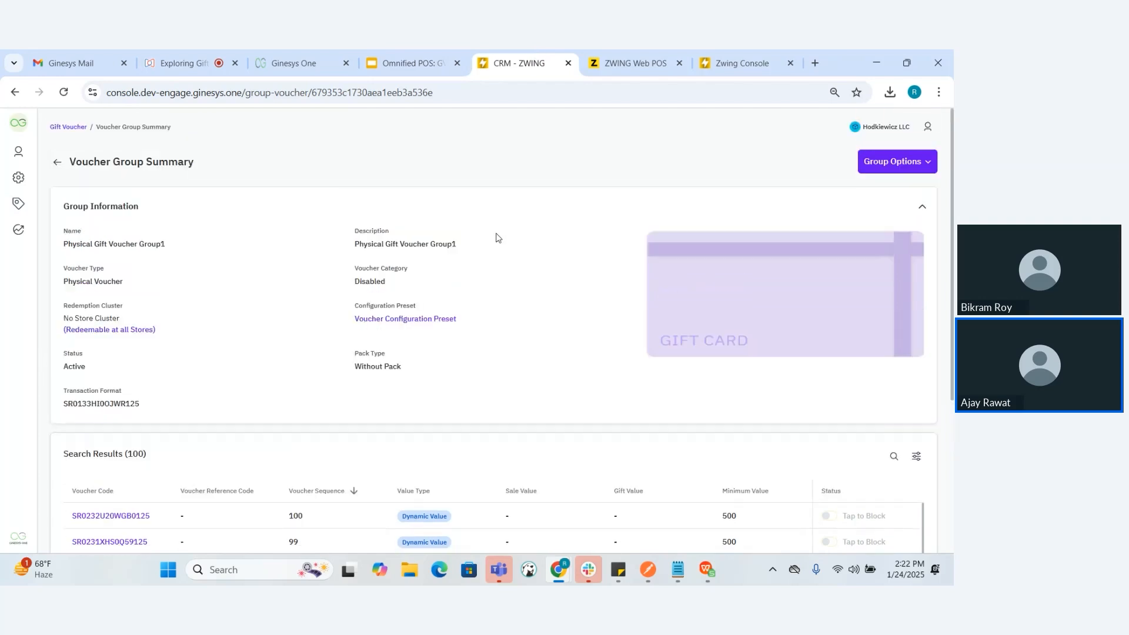
pyautogui.click(894, 162)
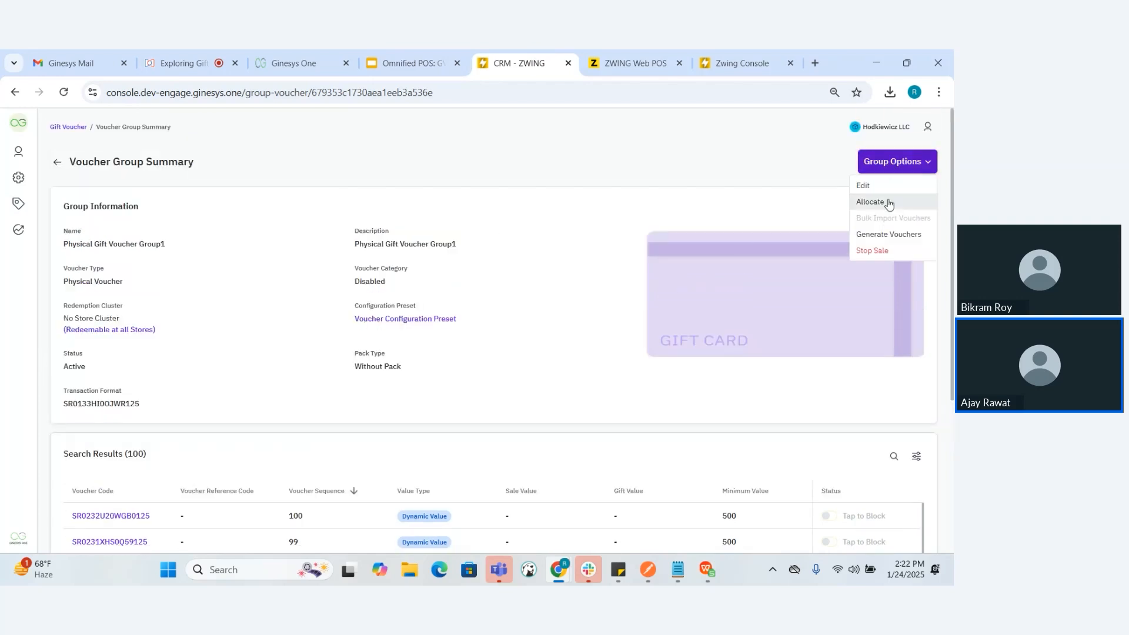
pyautogui.click(889, 202)
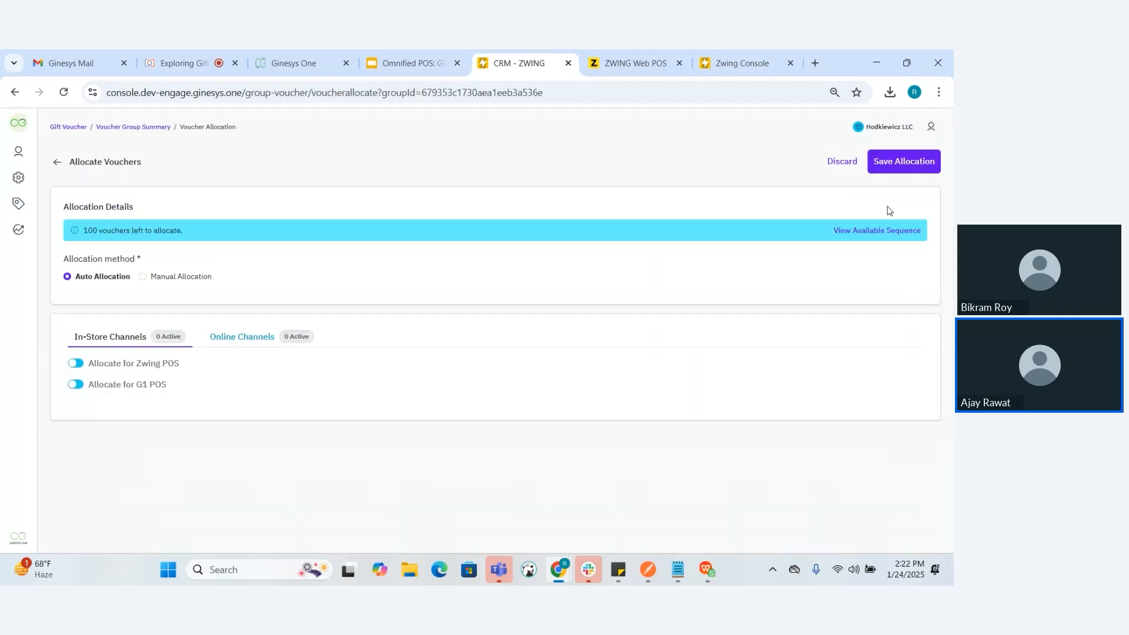
# Enable Zwing POS allocation under the Auto Allocation method and review its store list
pyautogui.click(73, 365)
pyautogui.scroll(-2, 256, 386)
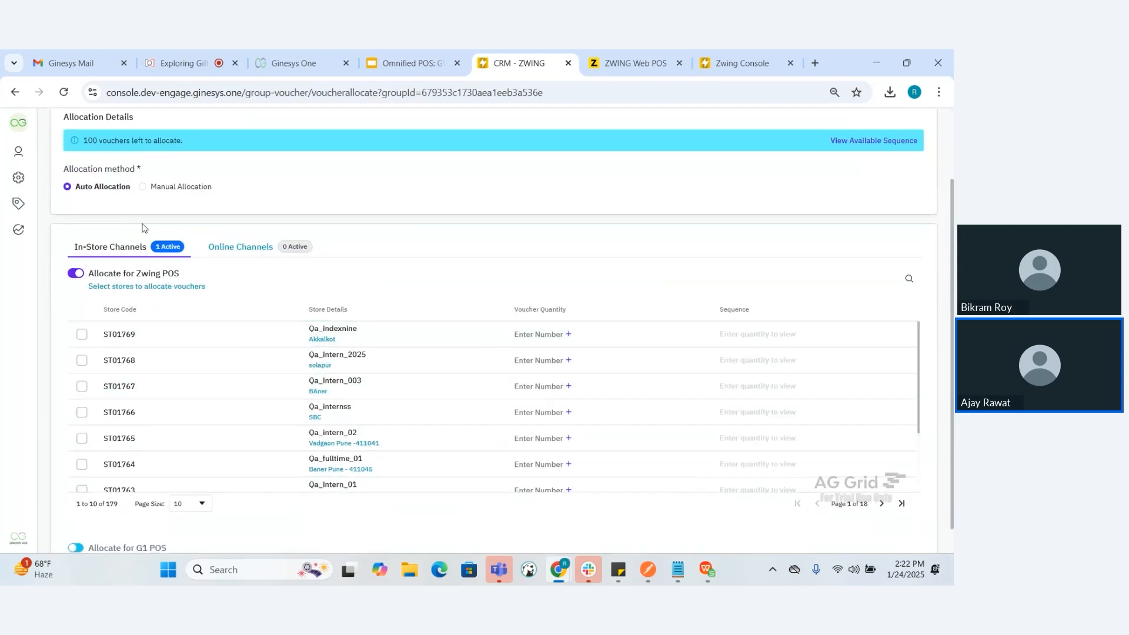
pyautogui.scroll(2, 141, 228)
pyautogui.scroll(1, 118, 253)
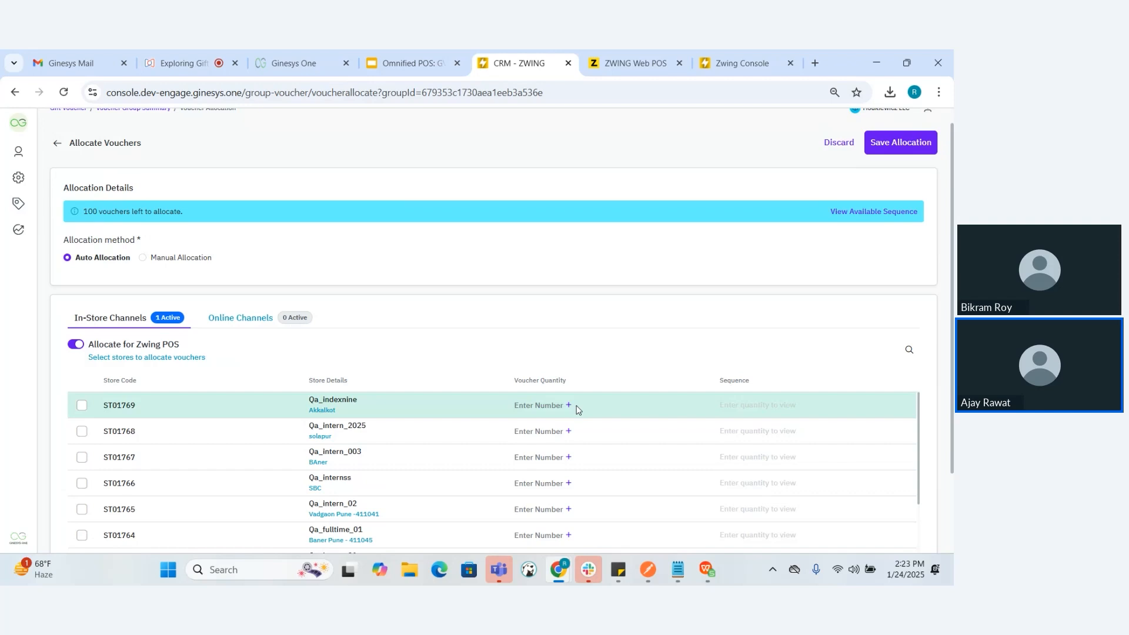
# Switch to Manual Allocation with Zwing POS enabled and check the available voucher sequences
pyautogui.click(143, 260)
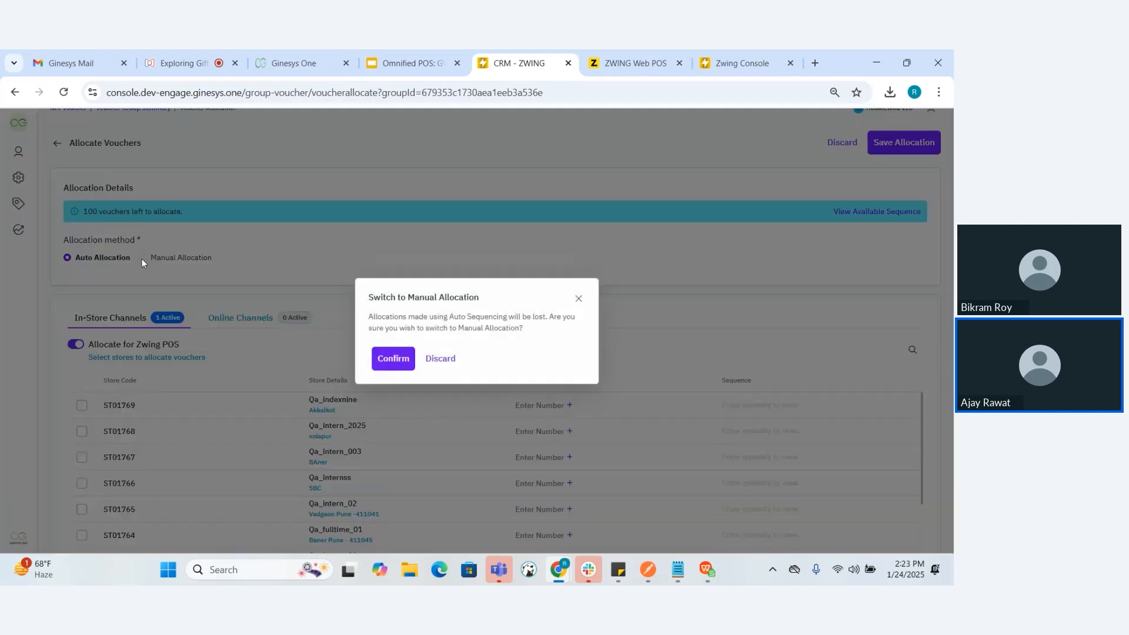
pyautogui.click(398, 363)
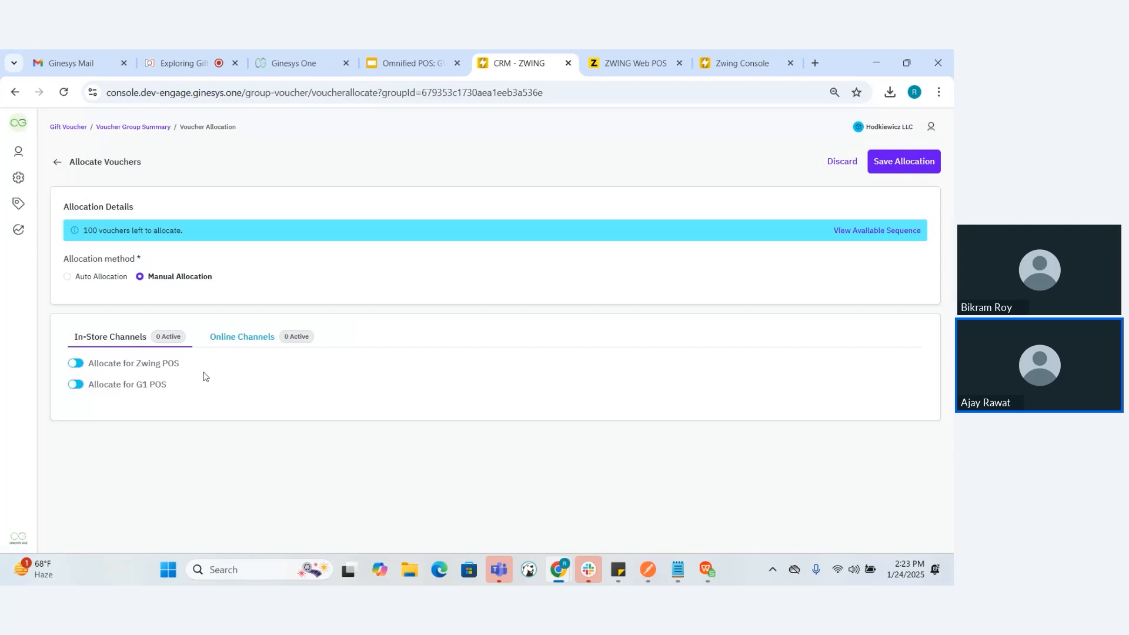
pyautogui.click(73, 364)
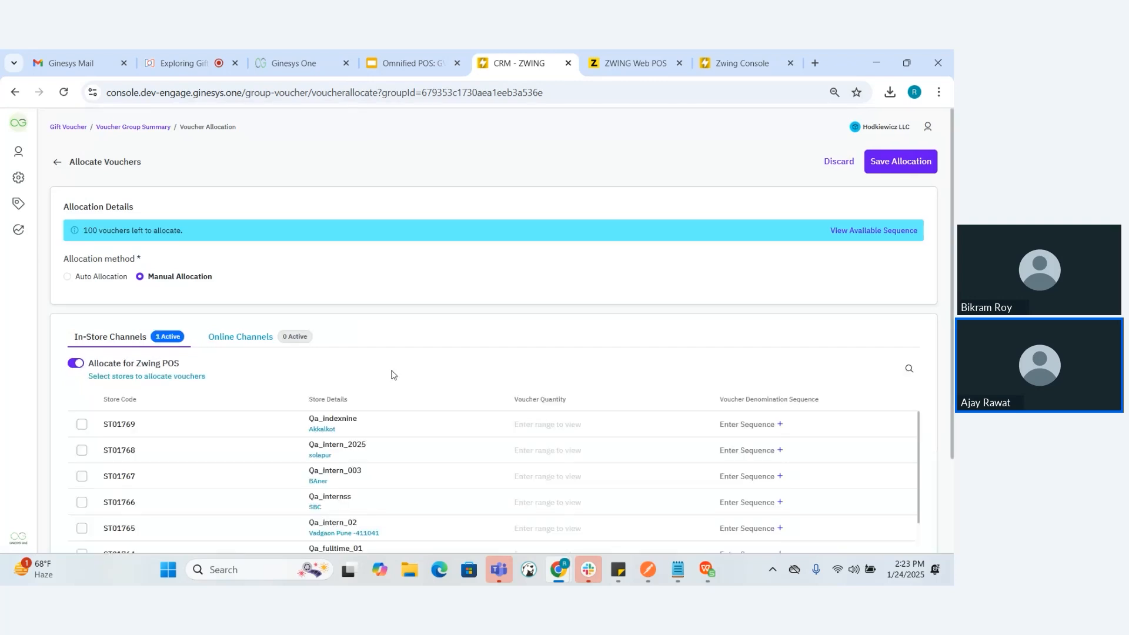
pyautogui.click(892, 233)
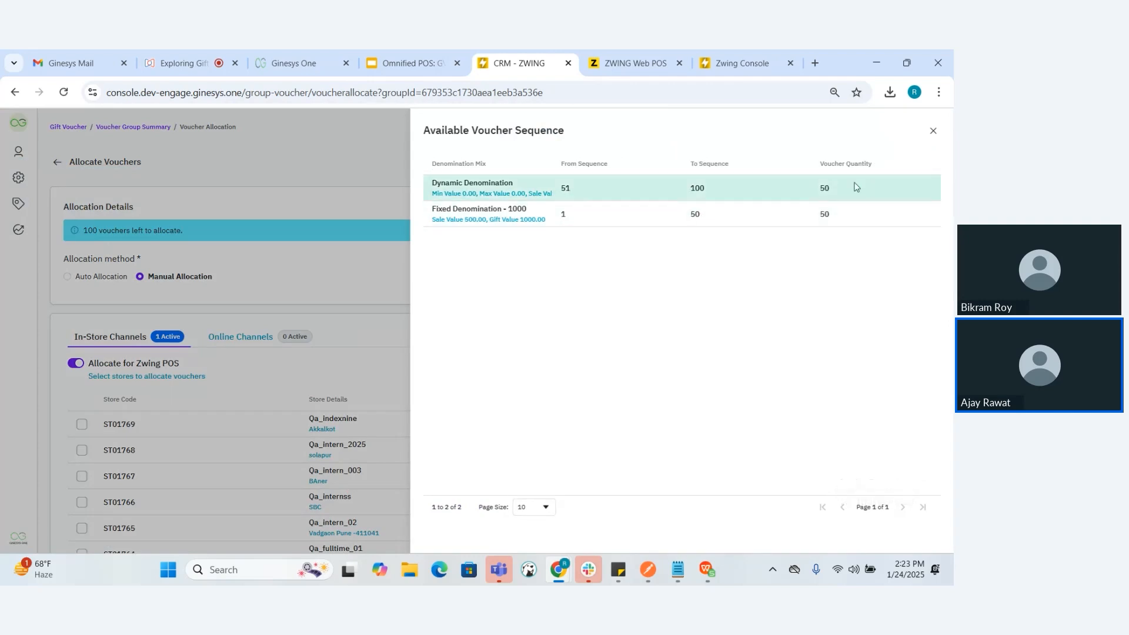
pyautogui.click(934, 129)
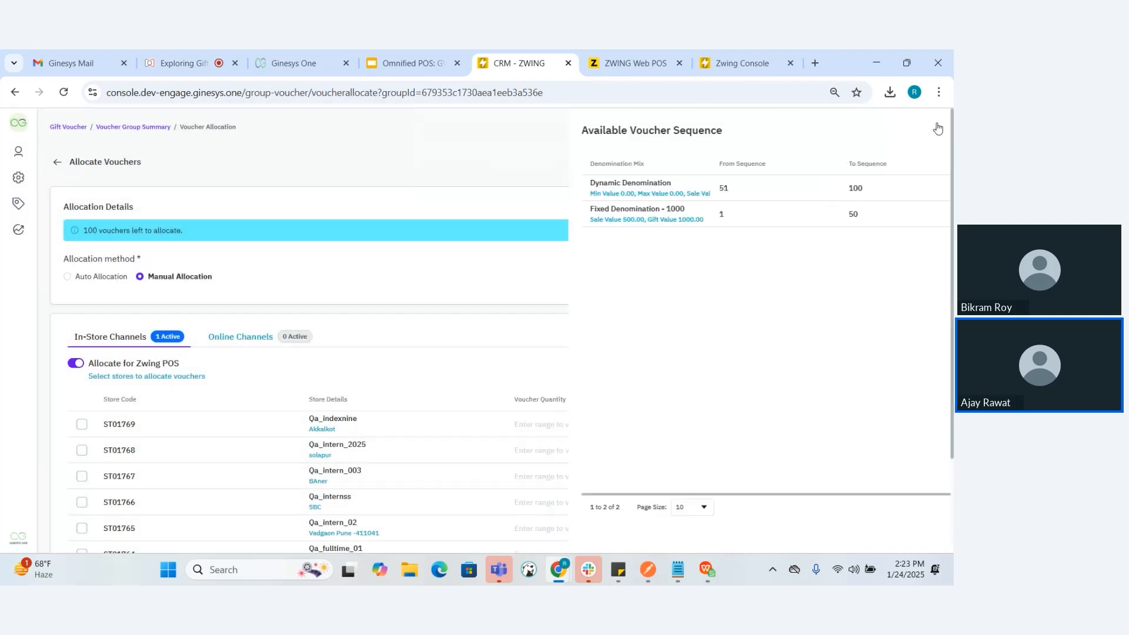
# Inspect the manual sequence entry for store ST01769, and switch back to Auto Allocation with Zwing POS enabled
pyautogui.click(775, 424)
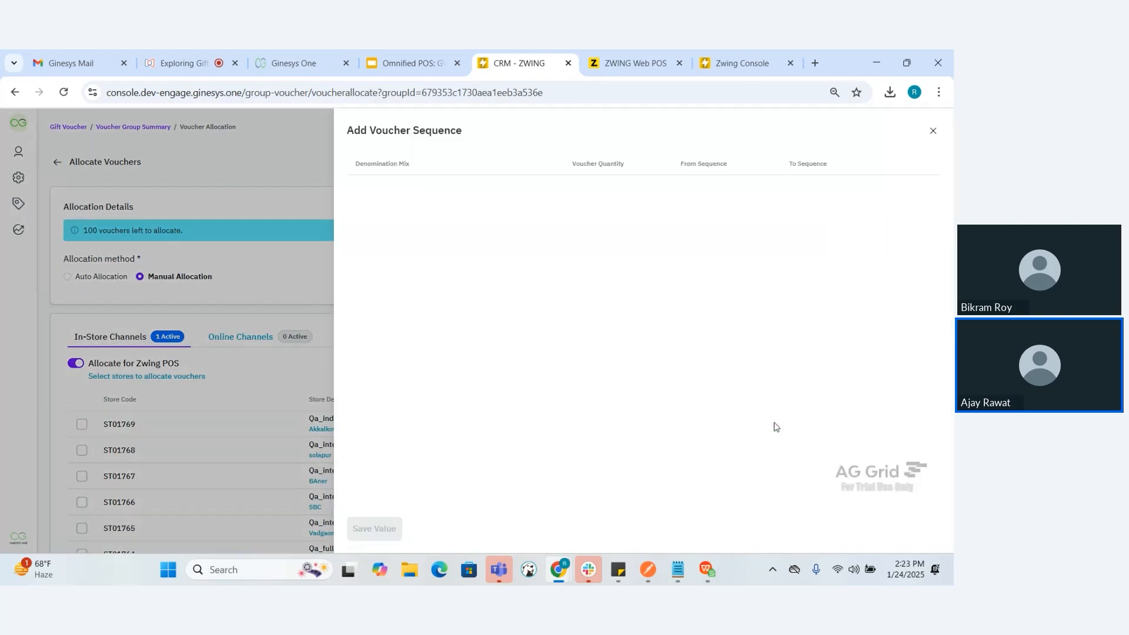
pyautogui.click(929, 134)
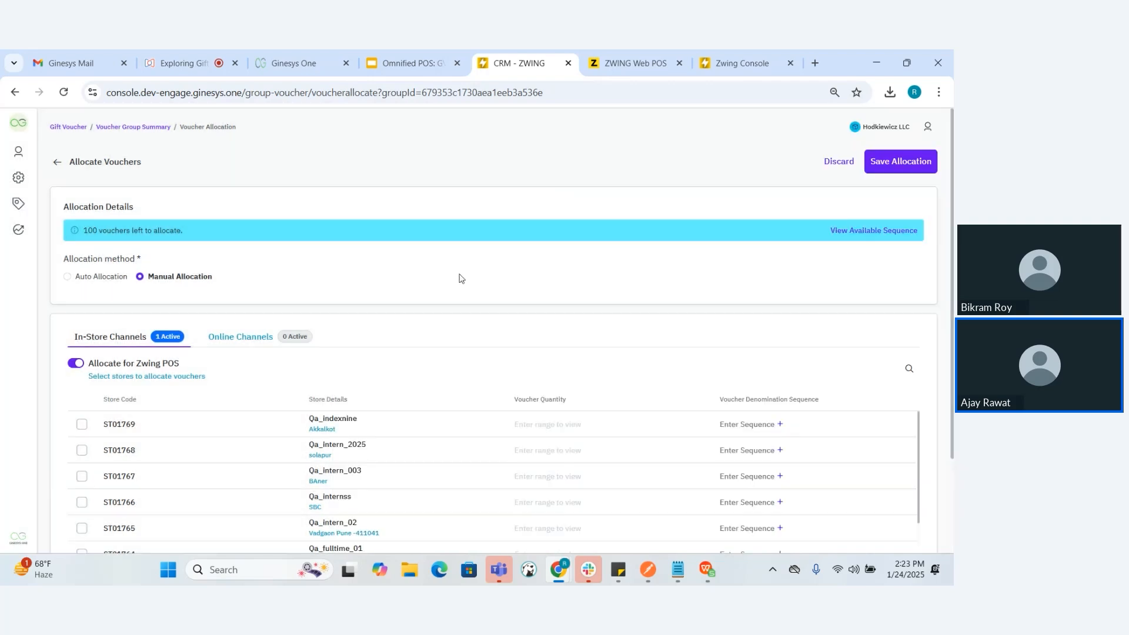
pyautogui.click(67, 276)
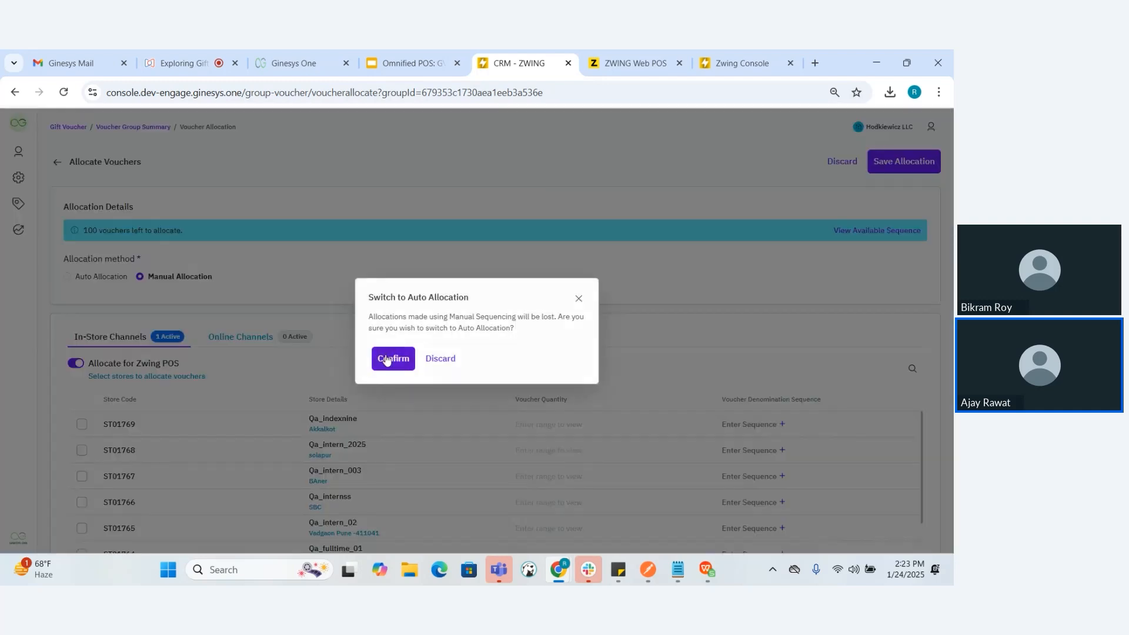
pyautogui.click(390, 358)
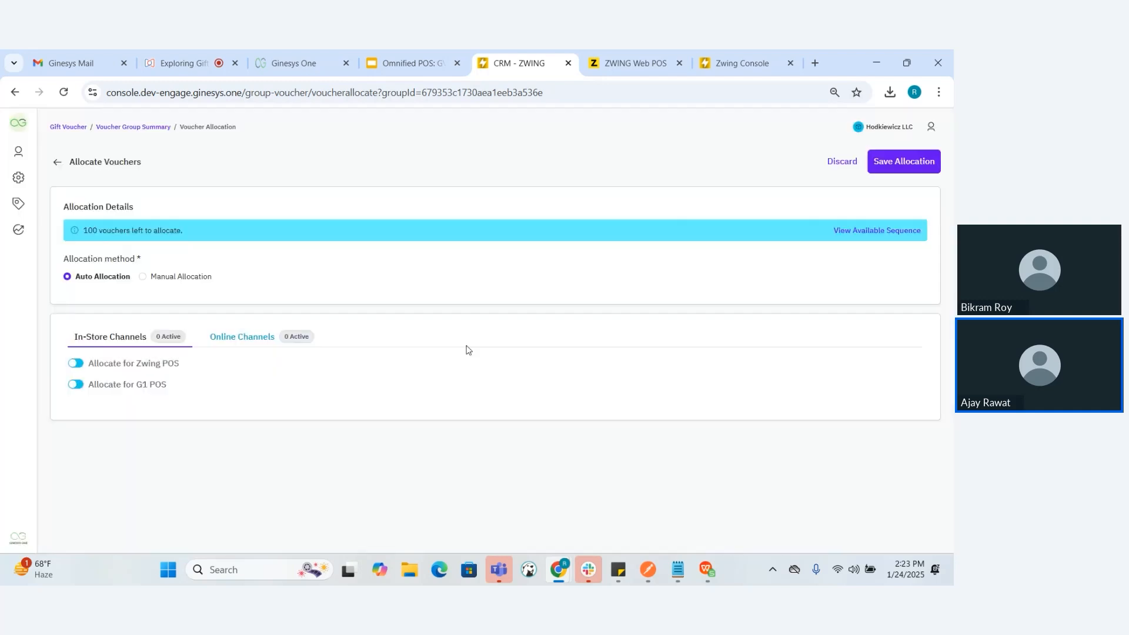
pyautogui.click(75, 362)
pyautogui.scroll(-1, 415, 390)
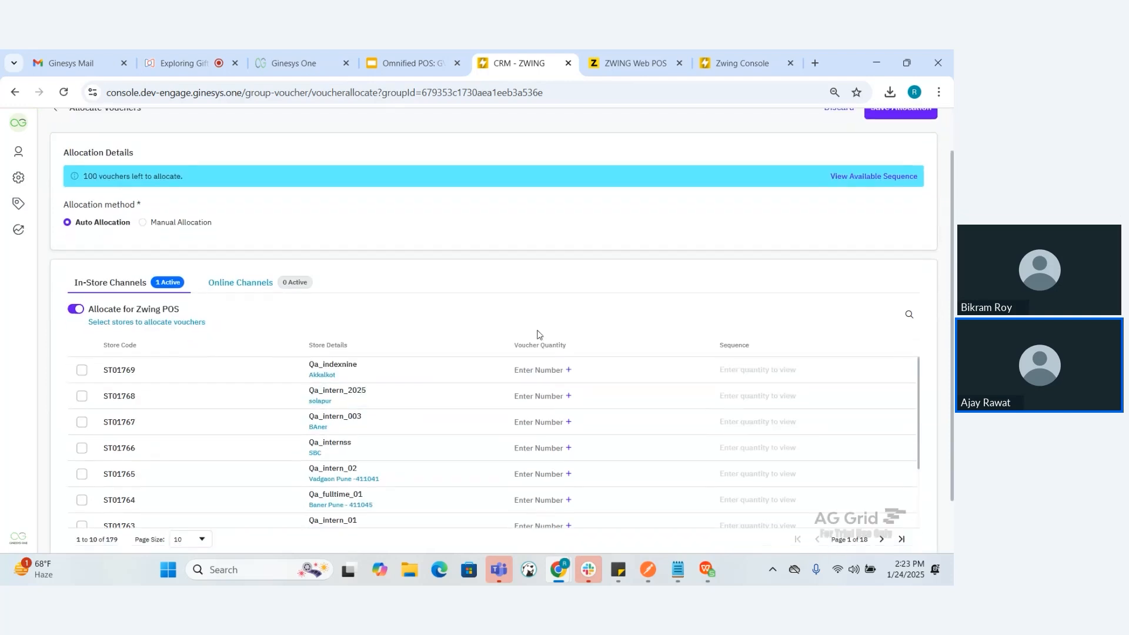
# Search the Zwing POS store list for "indexine"
pyautogui.click(909, 318)
pyautogui.write('indexine')
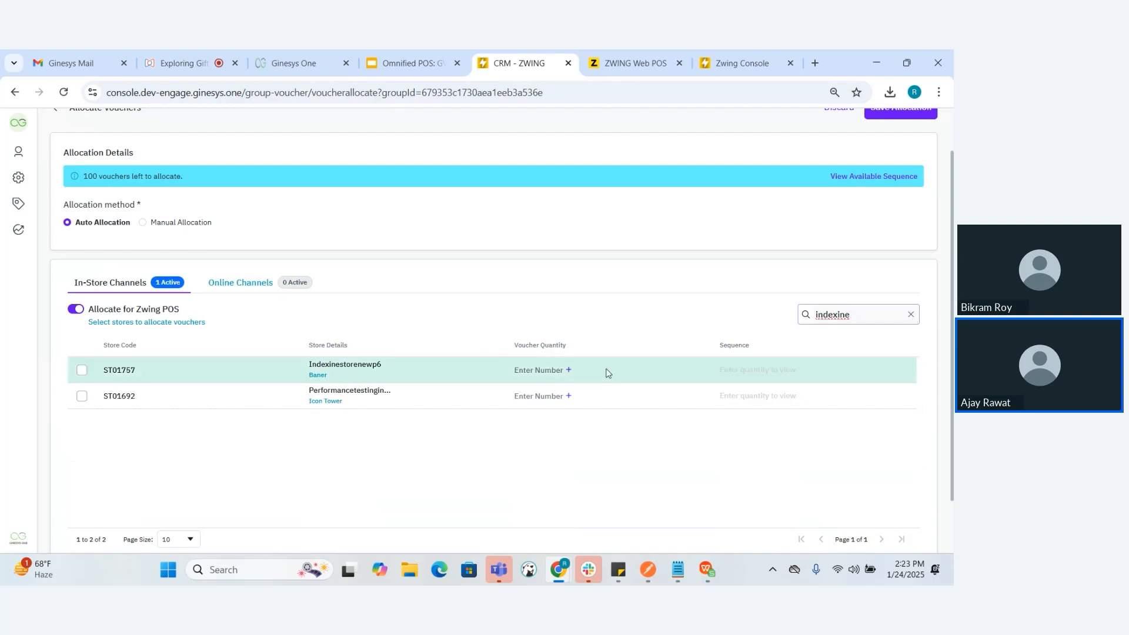
# Allocate 20 Dynamic Denomination and 30 Fixed Denomination - 1000 vouchers to store Indexinestorenewp6 and save the allocation
pyautogui.click(568, 371)
pyautogui.doubleClick(665, 185)
pyautogui.press('BackSpace')
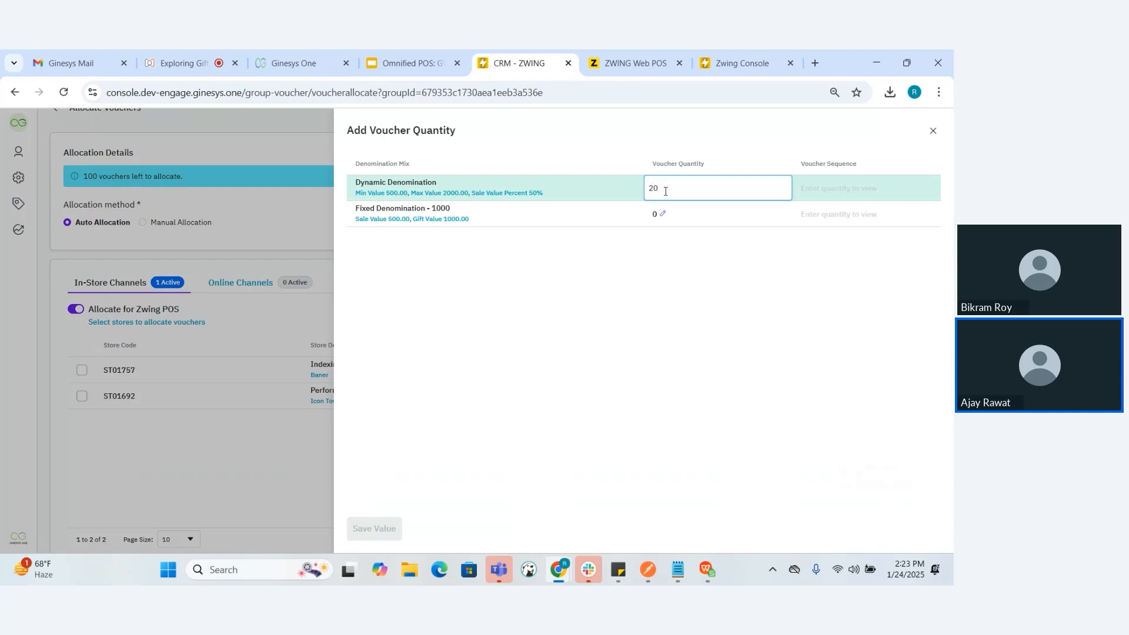
pyautogui.click(662, 214)
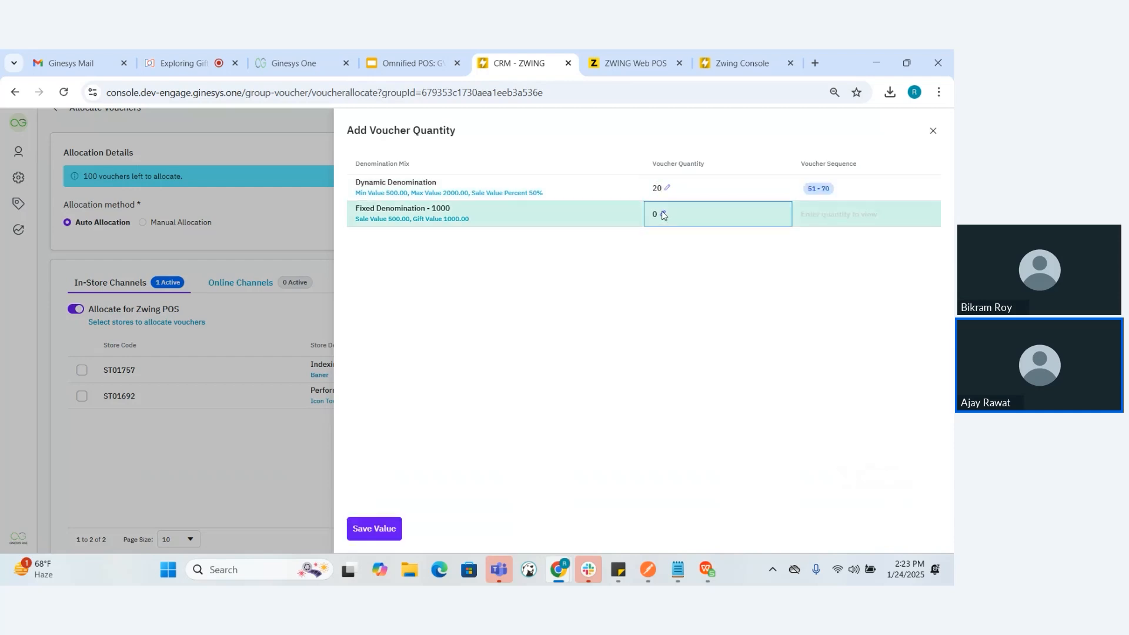
pyautogui.doubleClick(663, 214)
pyautogui.write('30')
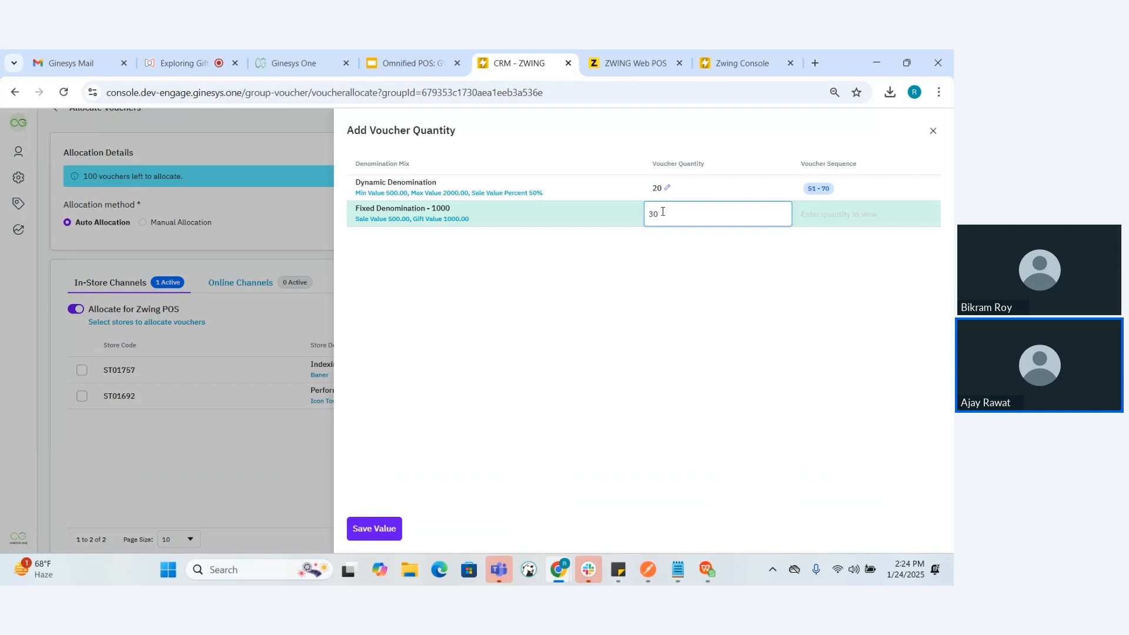
pyautogui.click(605, 312)
pyautogui.click(377, 527)
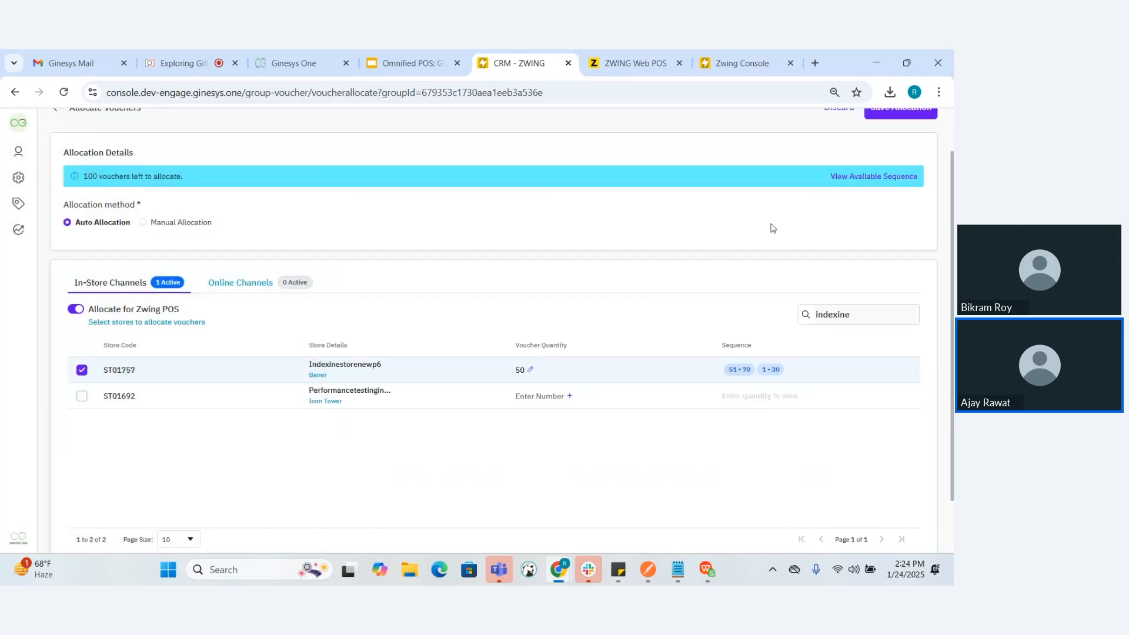
pyautogui.scroll(1, 772, 228)
pyautogui.click(894, 167)
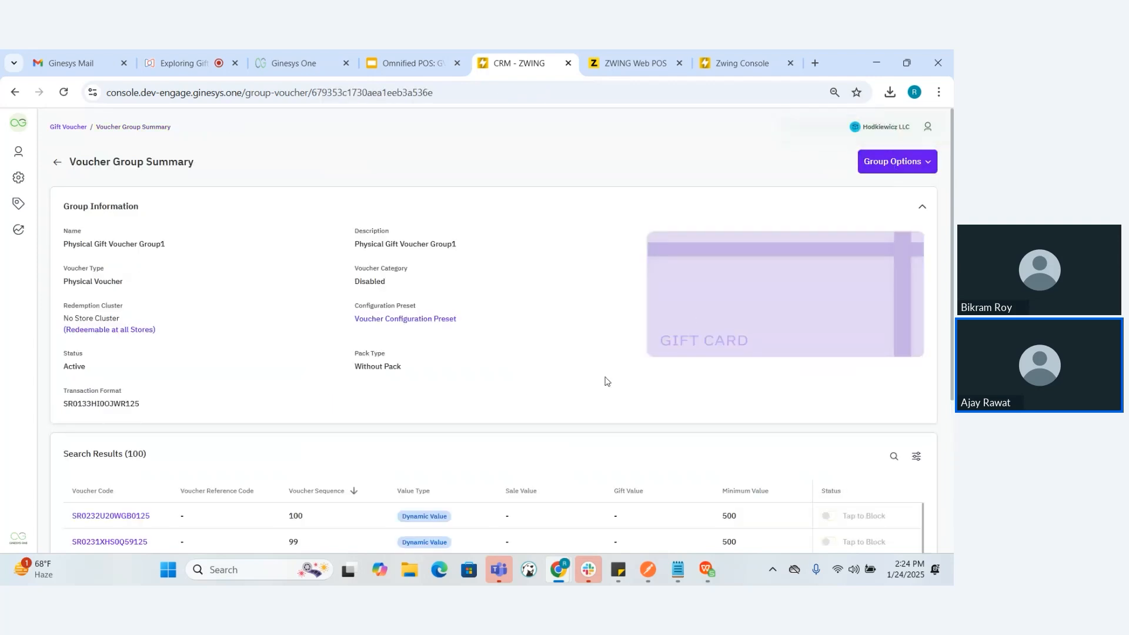
# Return to the gift voucher groups and open the Enable Sales settings of the Evoucher Type group
pyautogui.click(55, 168)
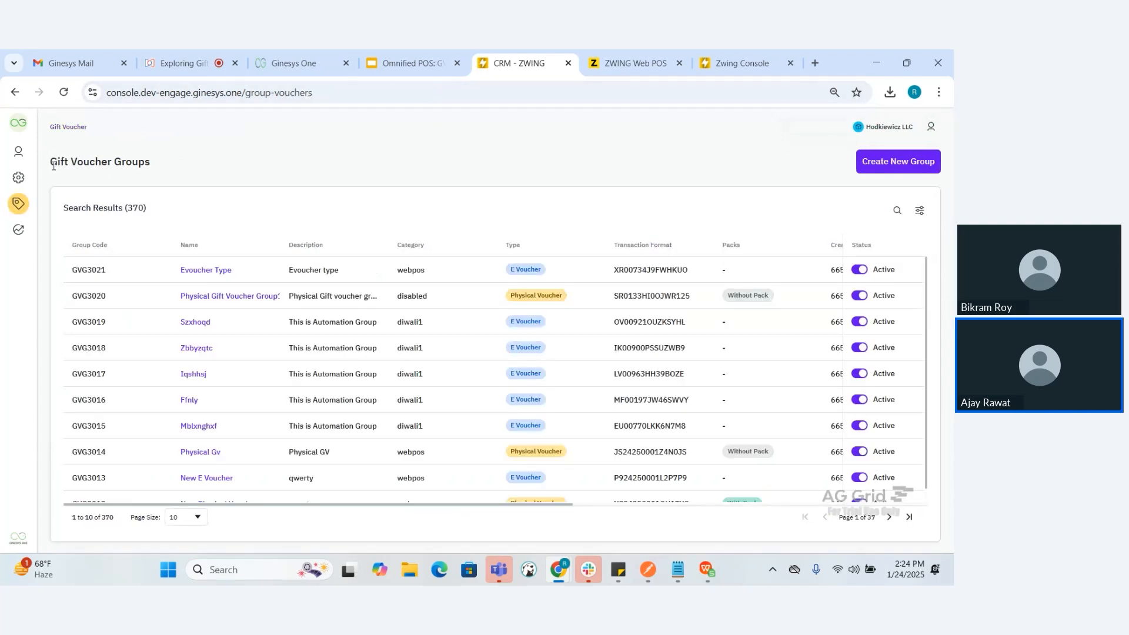
pyautogui.click(205, 271)
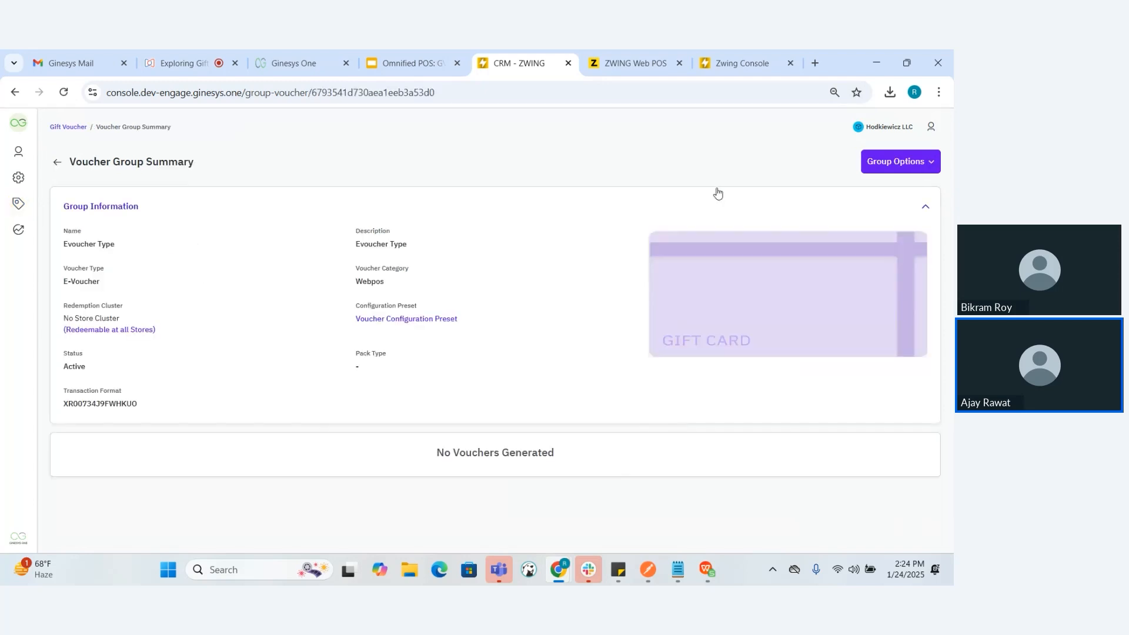
pyautogui.click(908, 164)
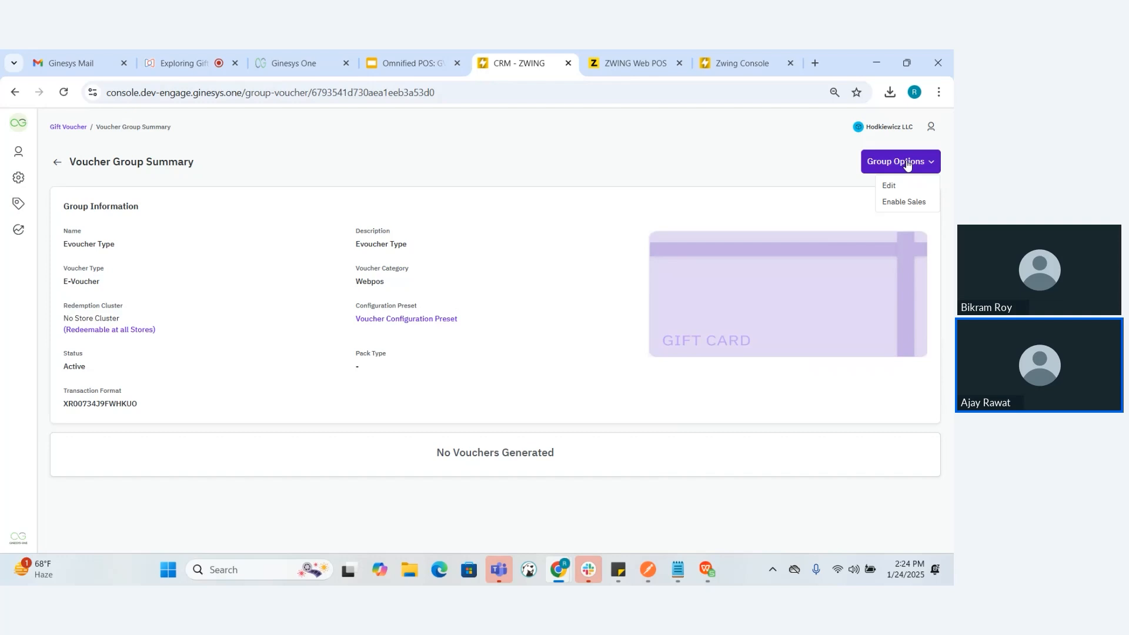
pyautogui.click(905, 204)
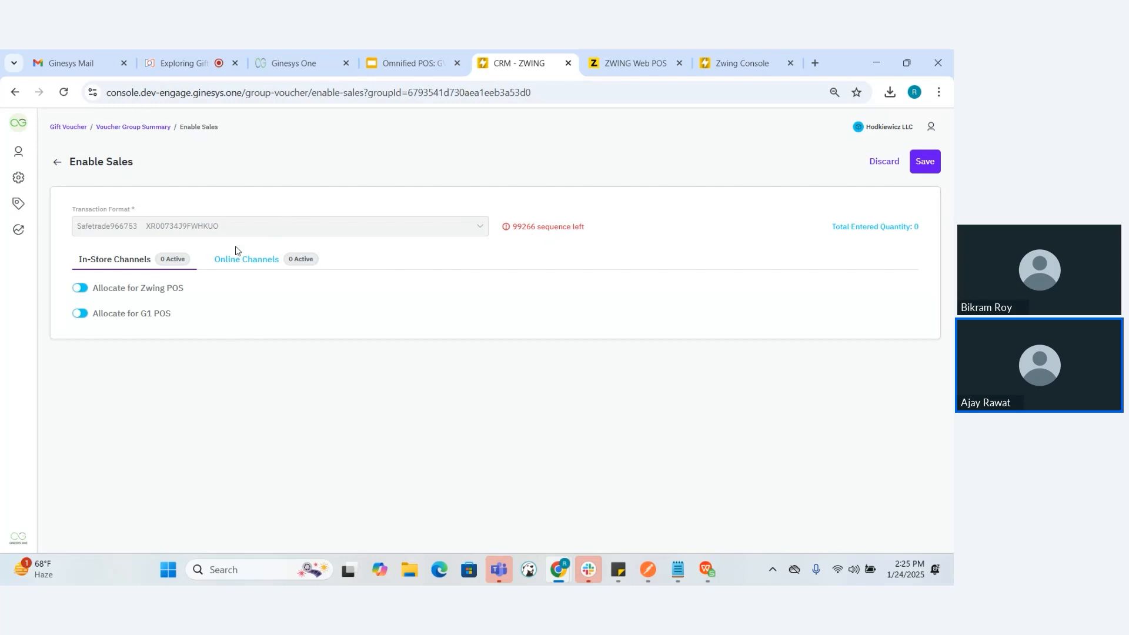
# Enable sales allocation for Zwing POS and filter its stores by "indexine"
pyautogui.click(79, 288)
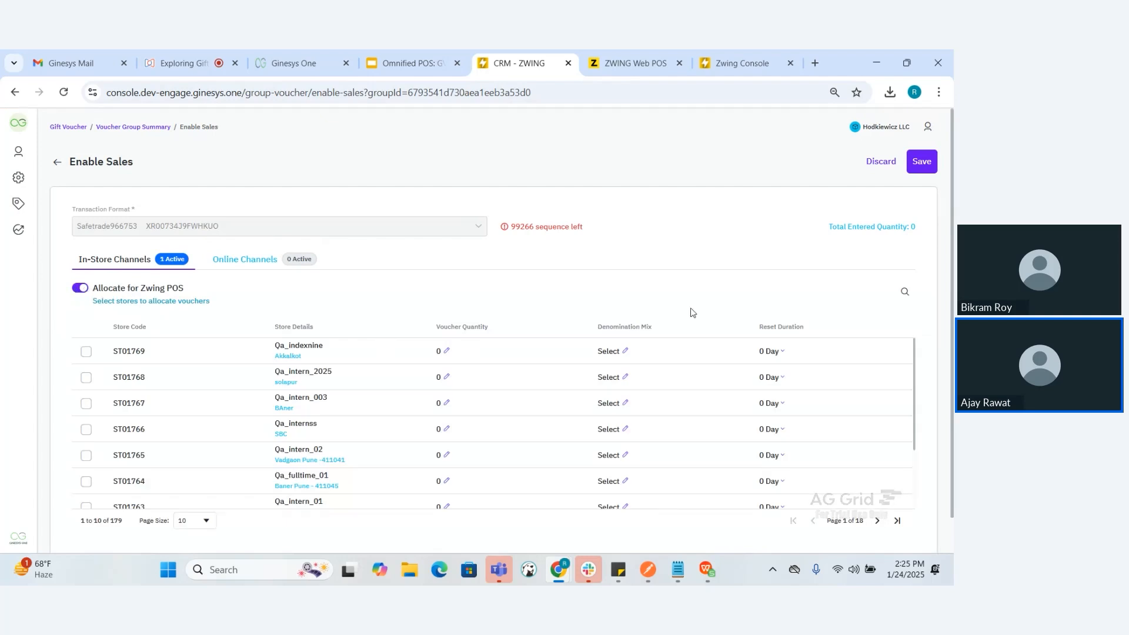
pyautogui.click(904, 291)
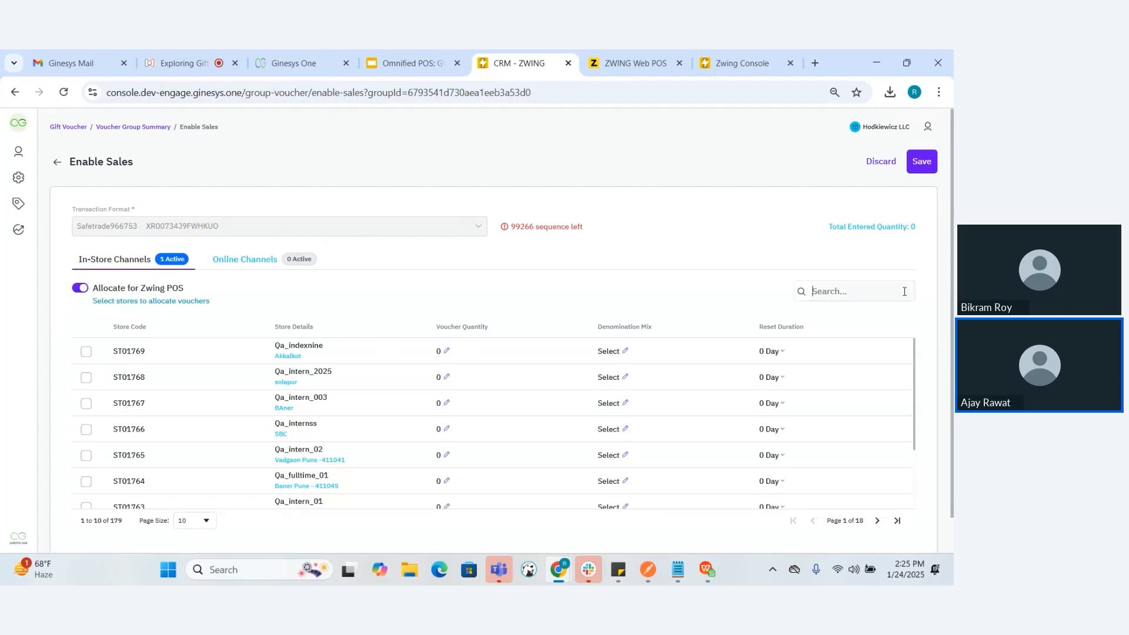
pyautogui.write('indexine')
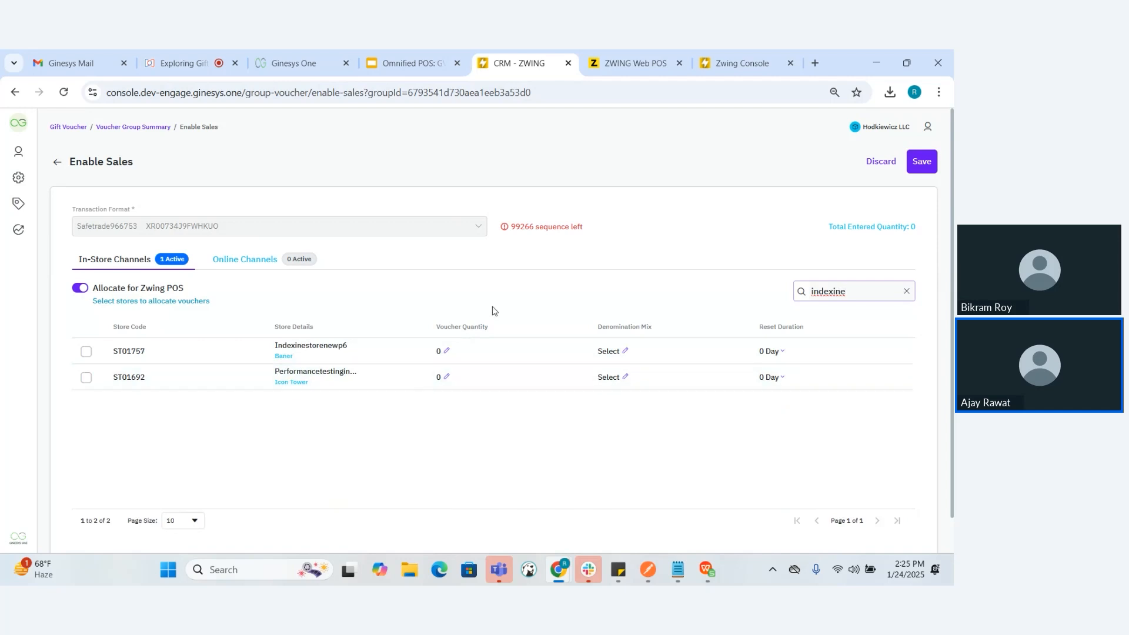
# Set the voucher quantity of store Indexinestorenewp6 to 100
pyautogui.click(447, 353)
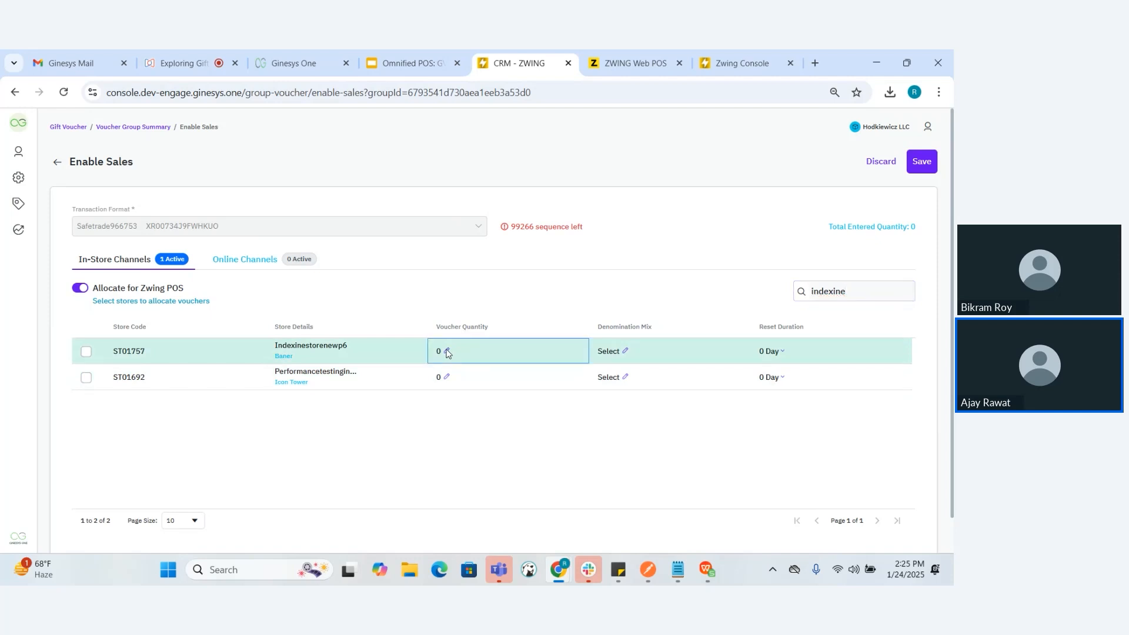
pyautogui.click(446, 352)
pyautogui.write('1')
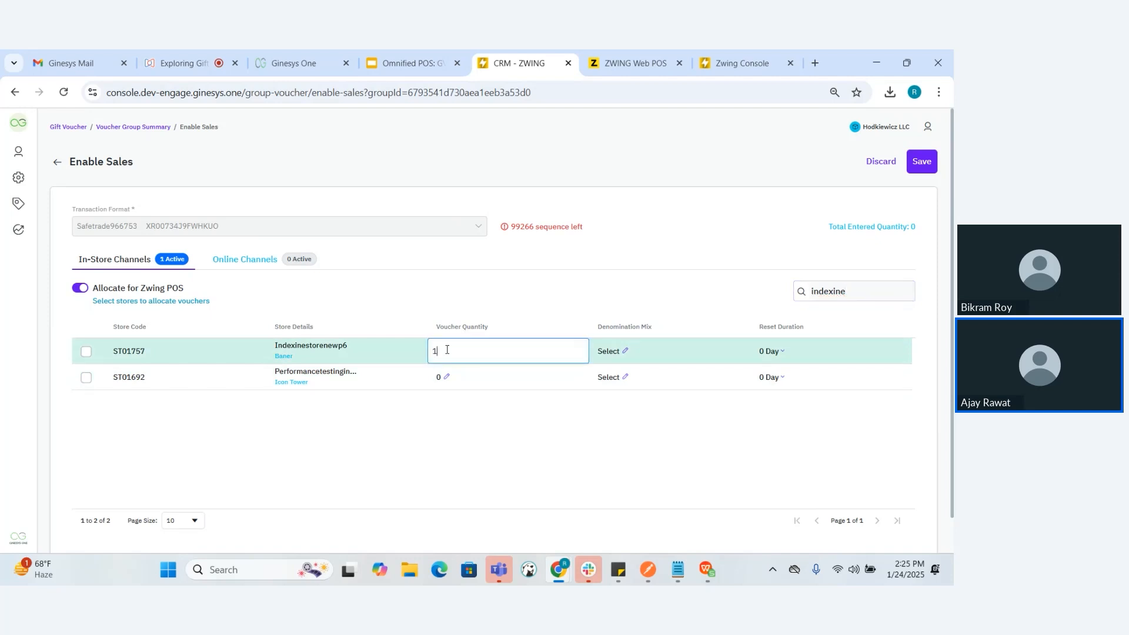
pyautogui.write('0')
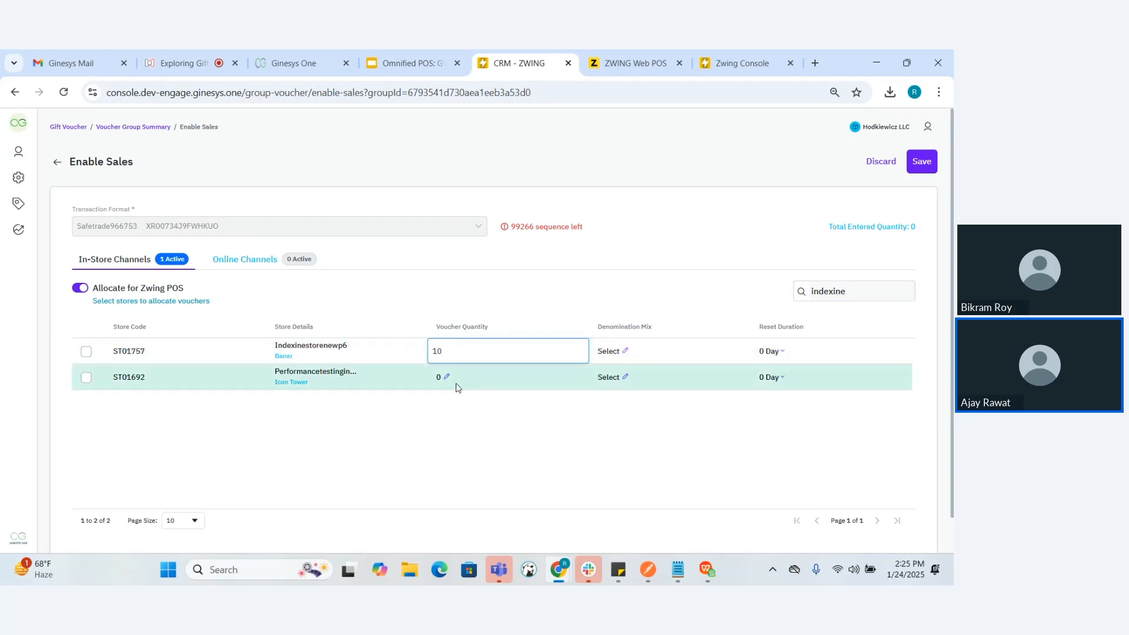
pyautogui.write('0')
pyautogui.click(475, 441)
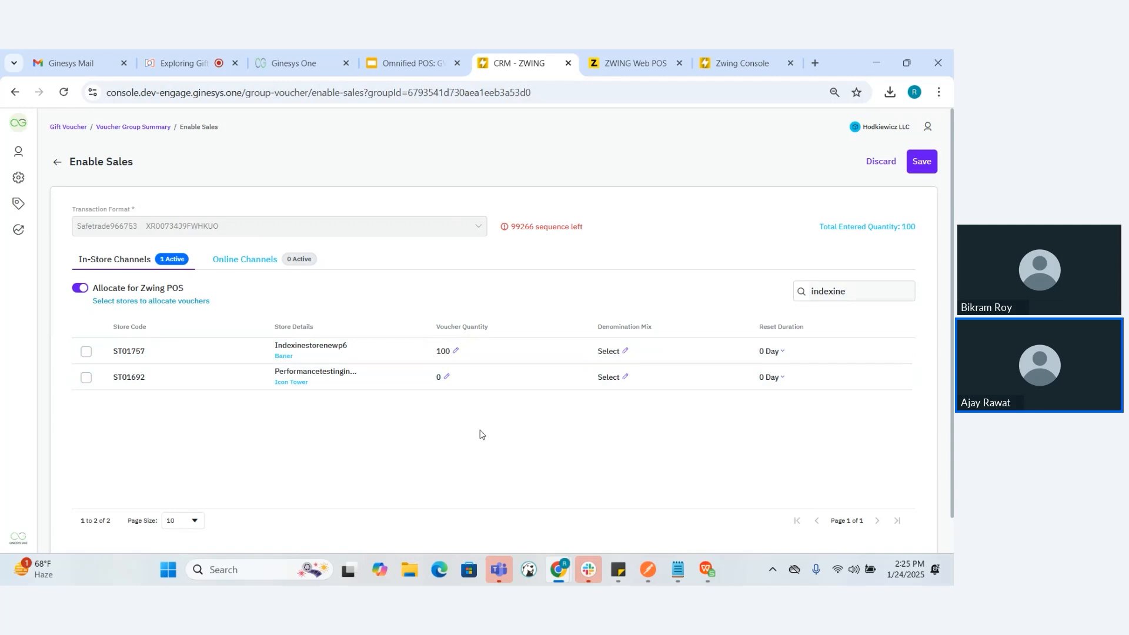
# Assign the Fixed Denomination -5000 to store Indexinestorenewp6 as its denomination mix
pyautogui.click(622, 353)
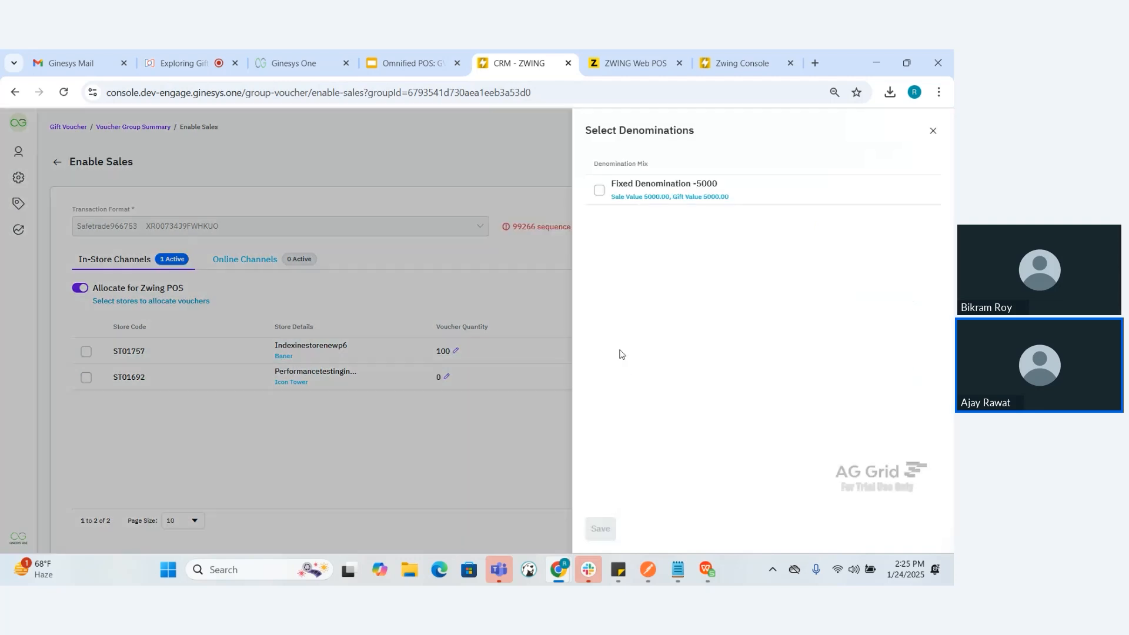
pyautogui.click(599, 190)
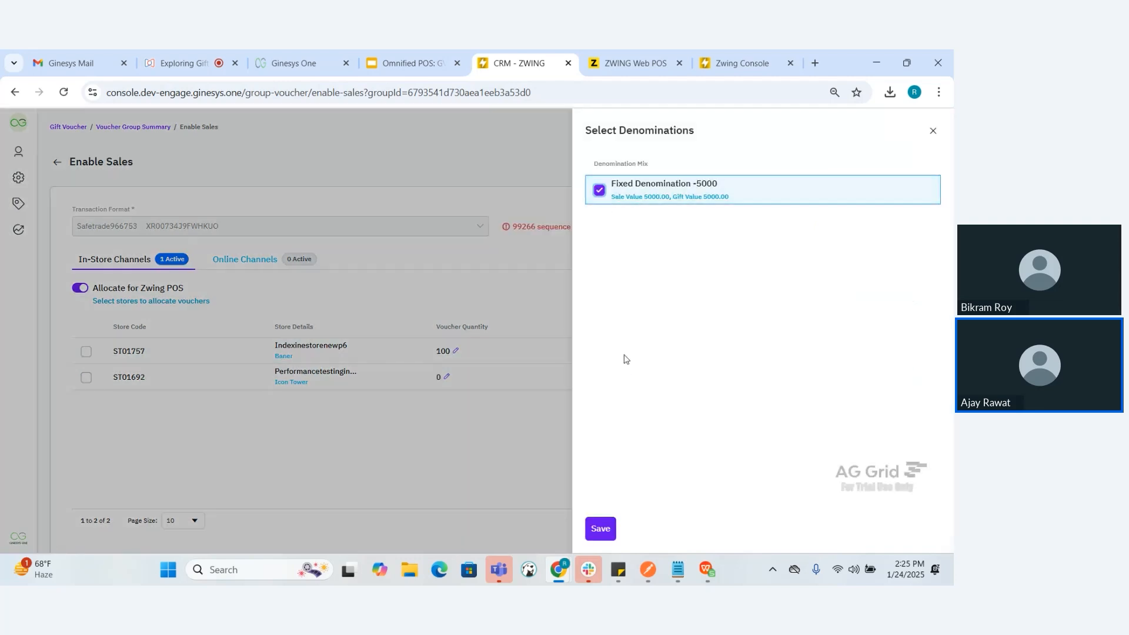
pyautogui.click(594, 536)
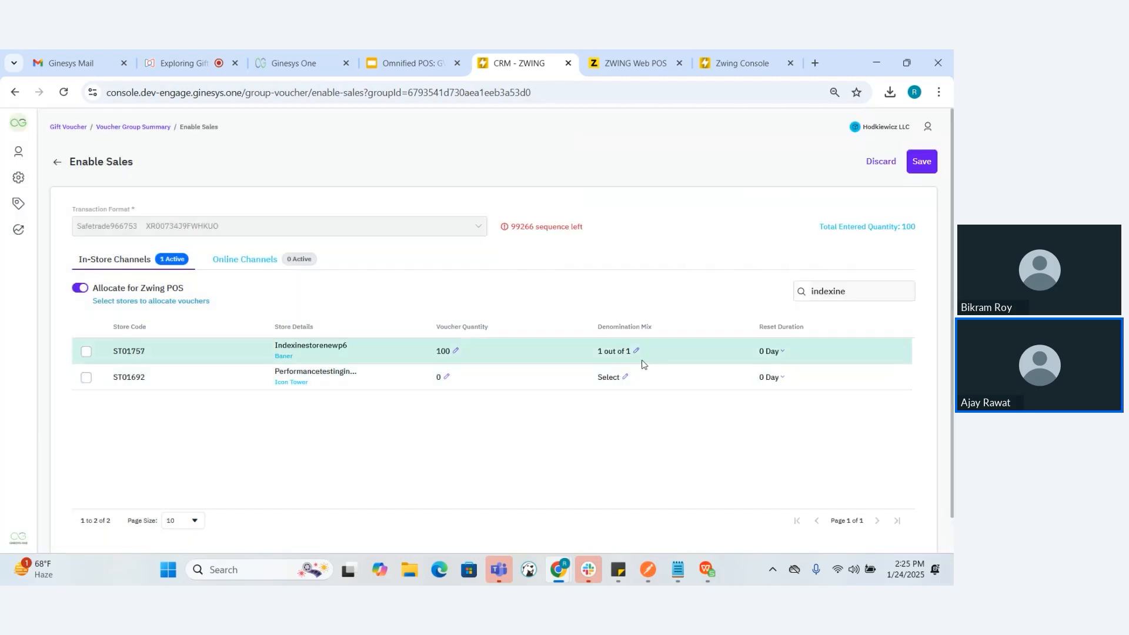
# Set the reset duration of store Indexinestorenewp6 to 1 week and save the Enable Sales changes
pyautogui.click(781, 354)
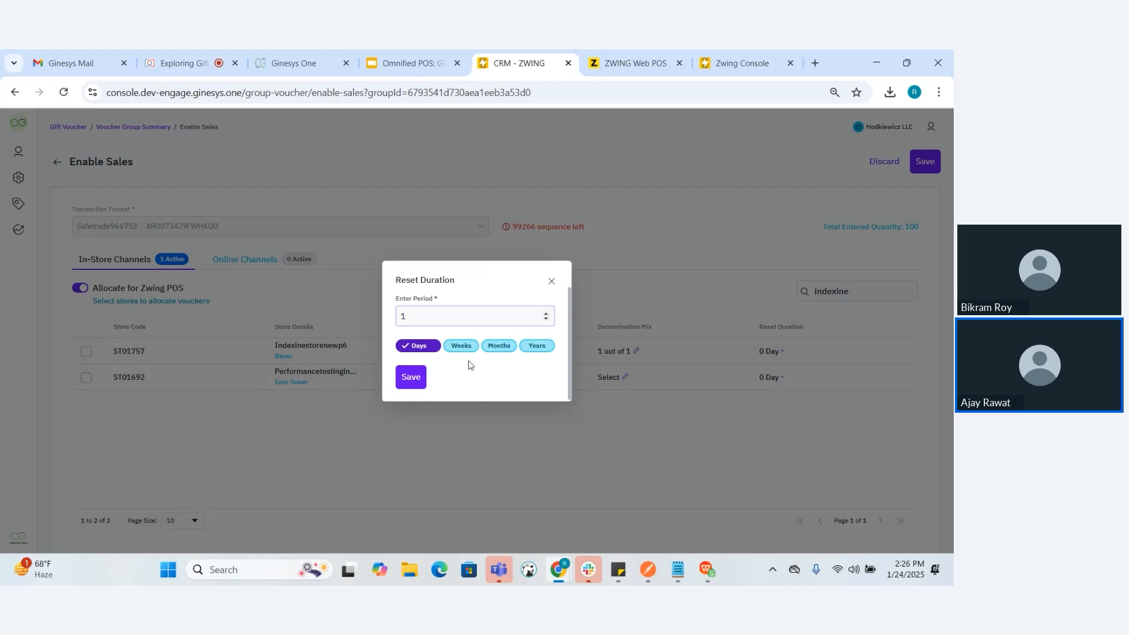
pyautogui.click(411, 381)
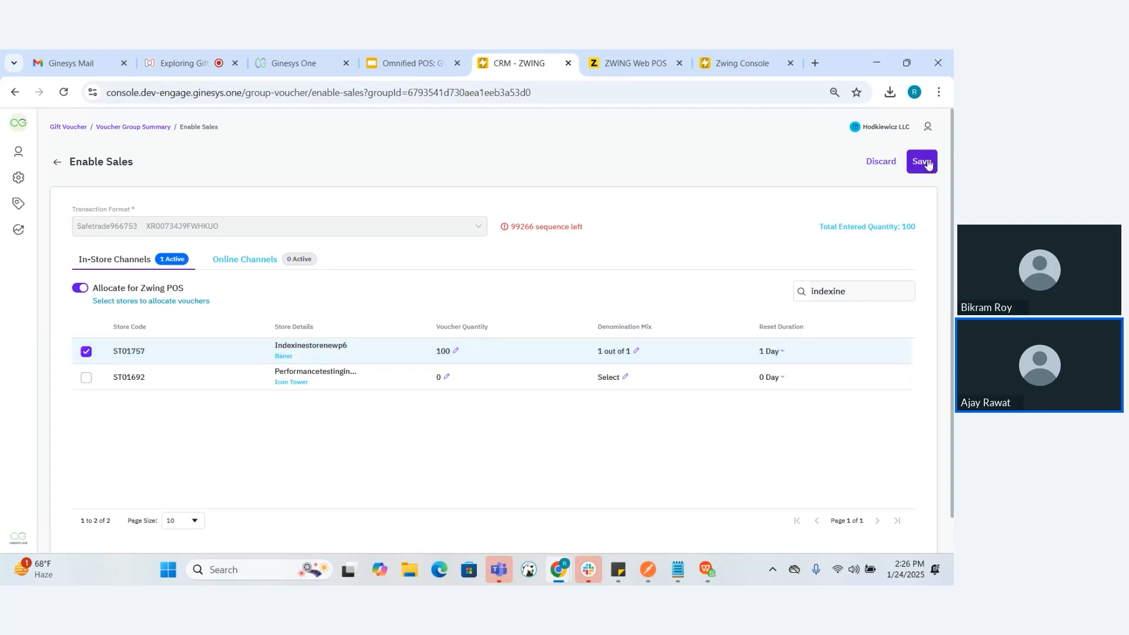
pyautogui.click(772, 352)
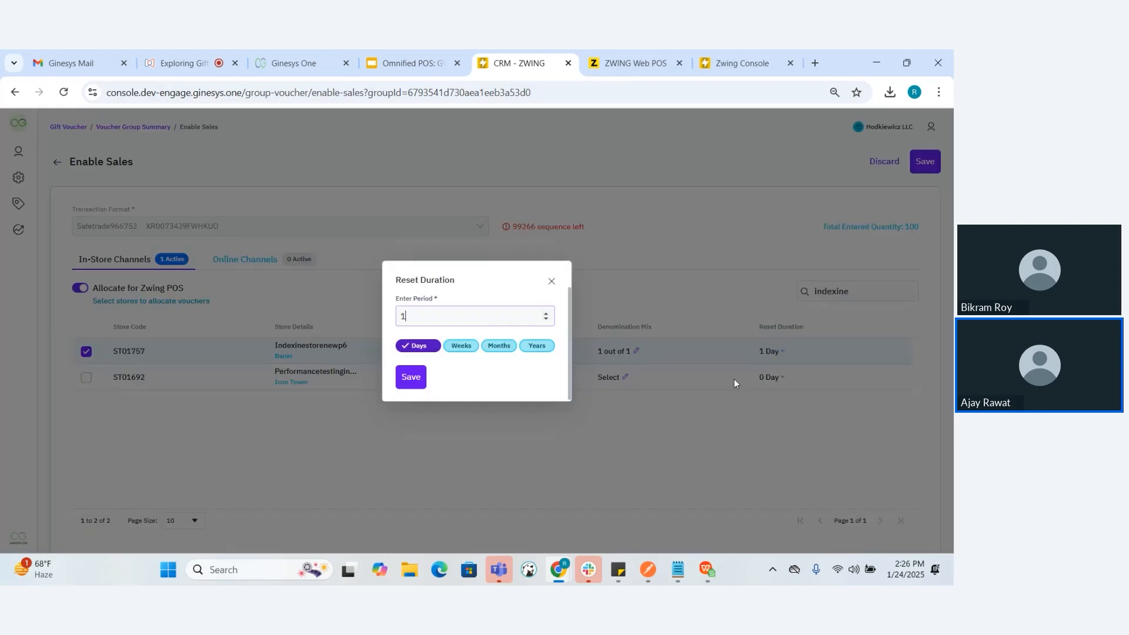
pyautogui.click(462, 346)
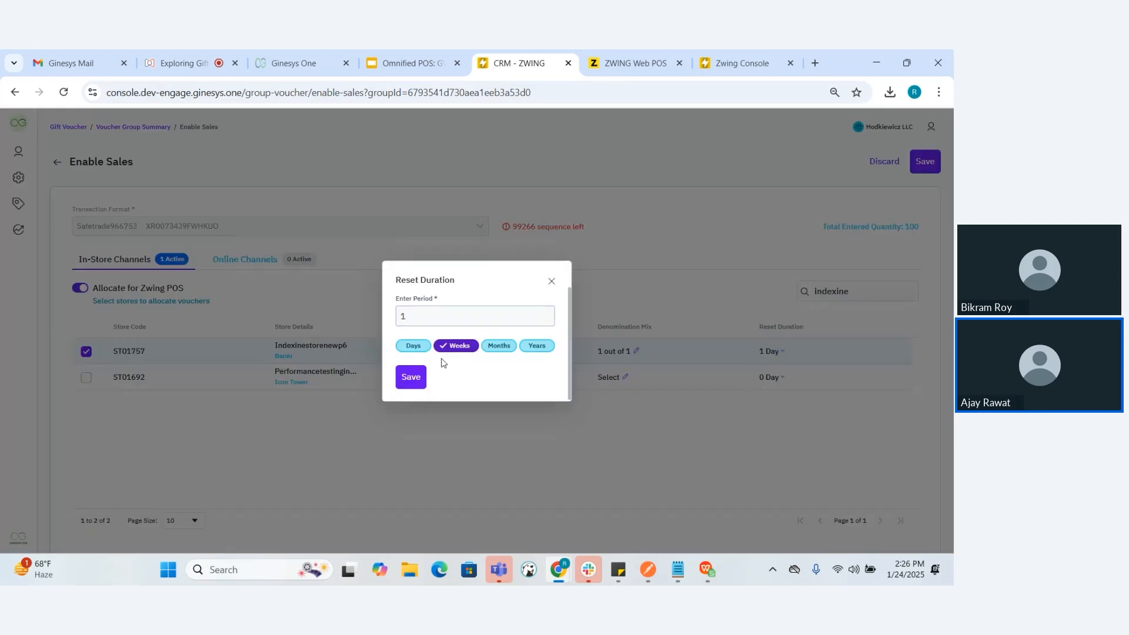
pyautogui.click(410, 378)
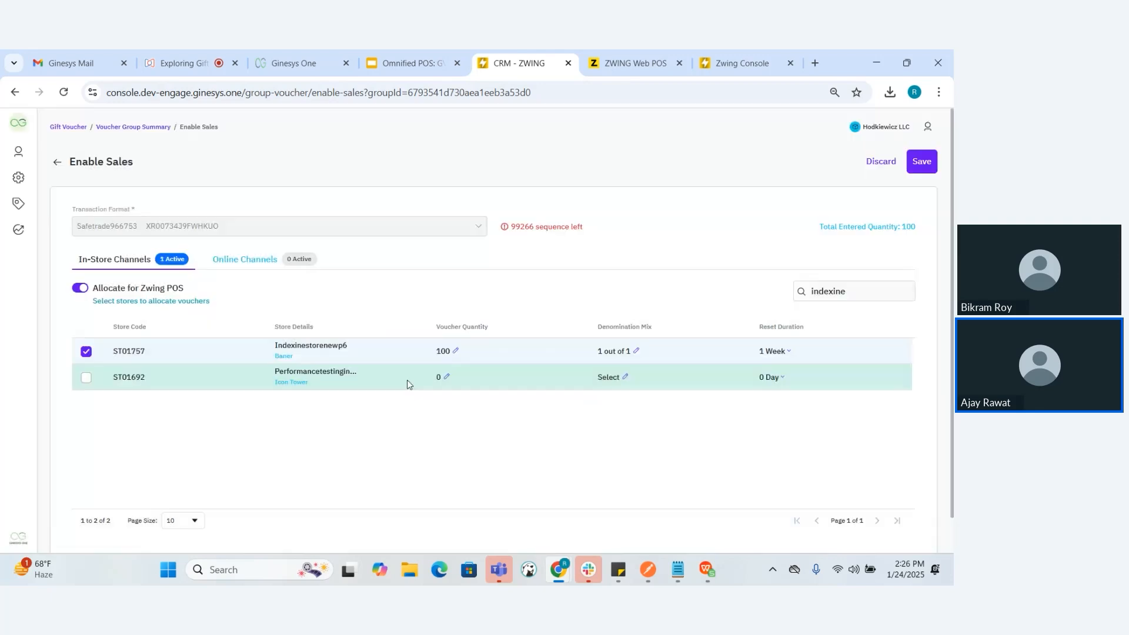
pyautogui.click(920, 162)
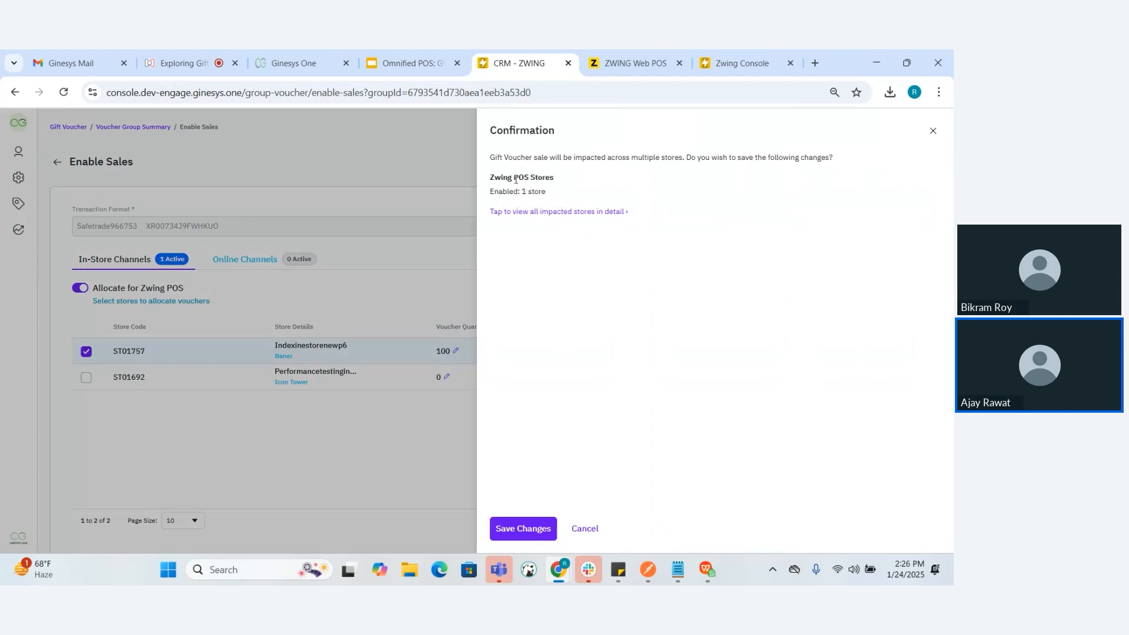
pyautogui.click(522, 527)
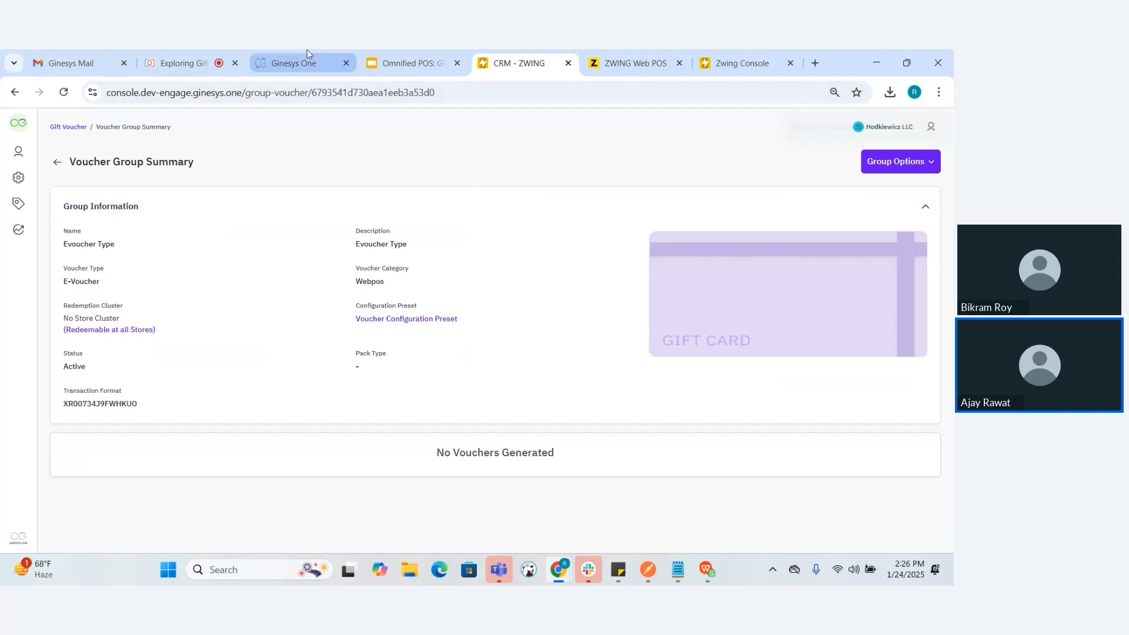
# Consult the presentation's slides up to Gift Voucher Sale on Zwing POS, and return to the Evoucher Type group summary
pyautogui.click(389, 50)
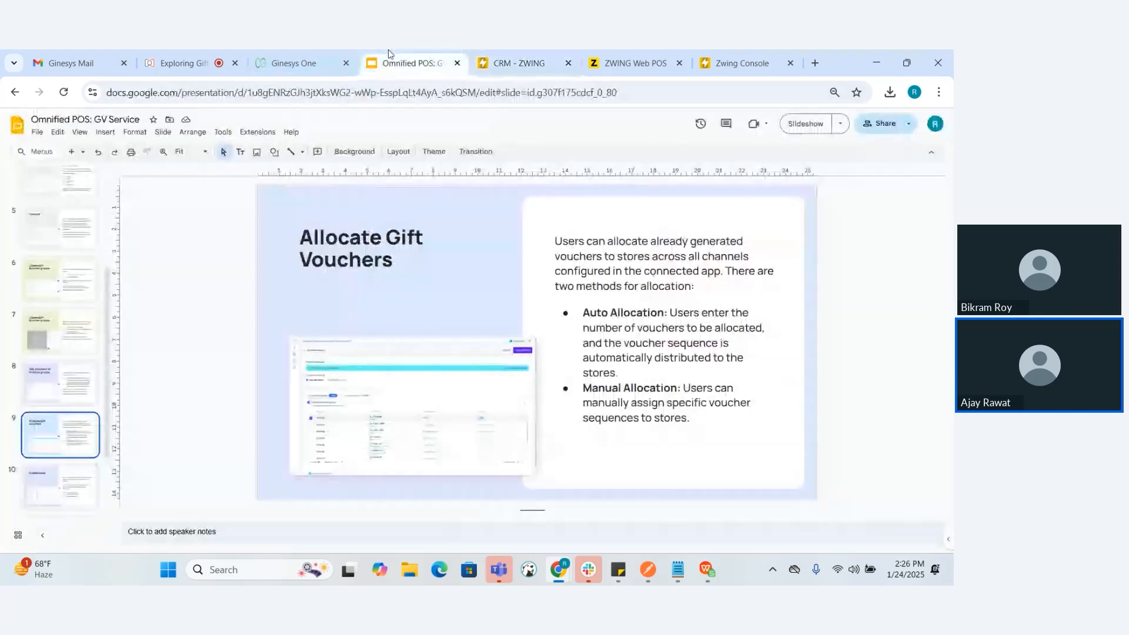
pyautogui.press('Down')
pyautogui.press('Down')
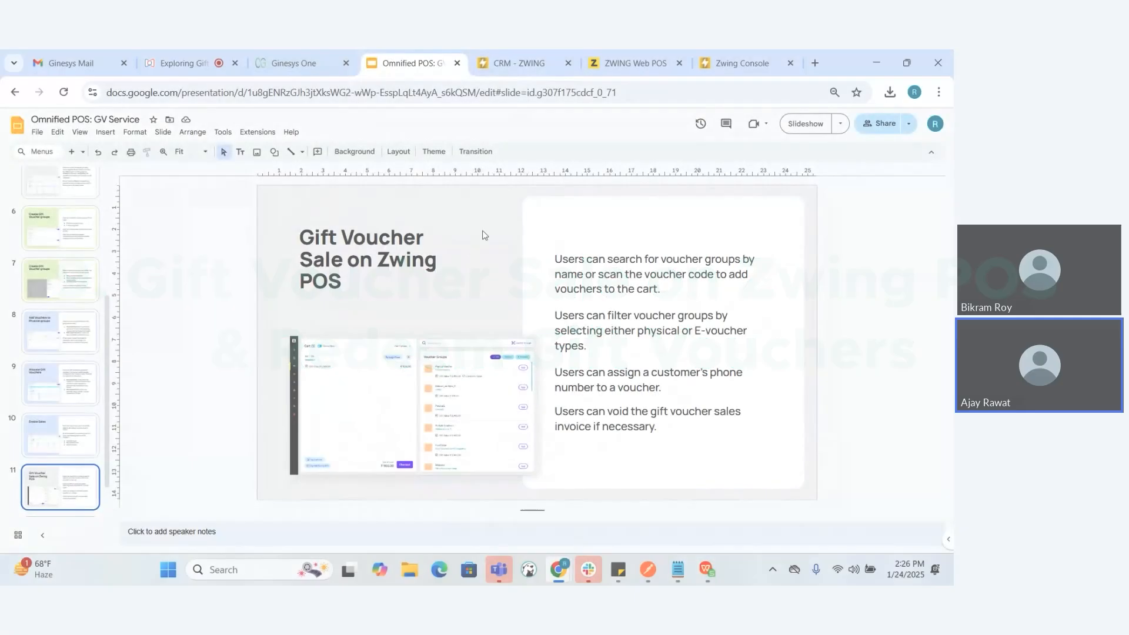
pyautogui.click(544, 50)
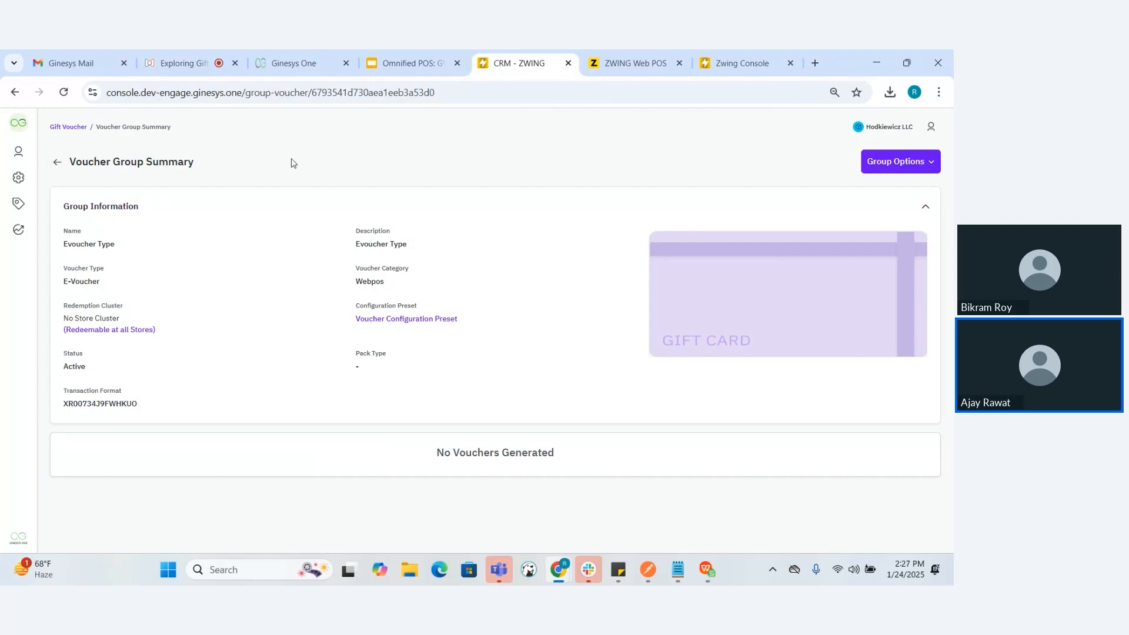
# Switch to Zwing Web POS, look at the gift voucher invoices, and open the GV Sale page
pyautogui.click(650, 50)
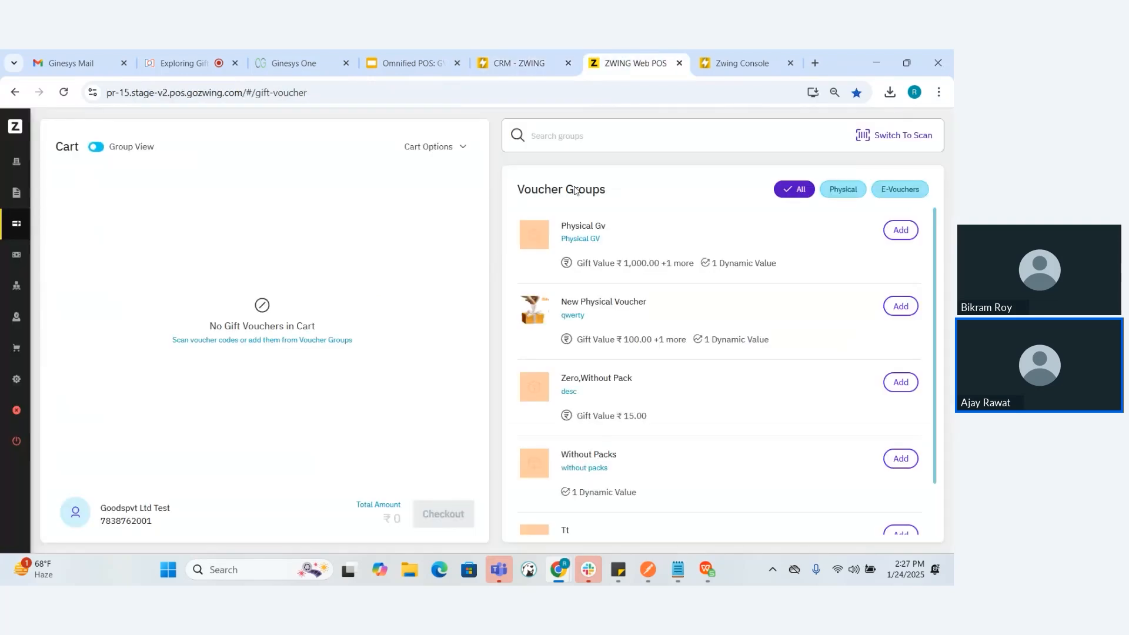
pyautogui.moveTo(24, 197)
pyautogui.moveTo(13, 219)
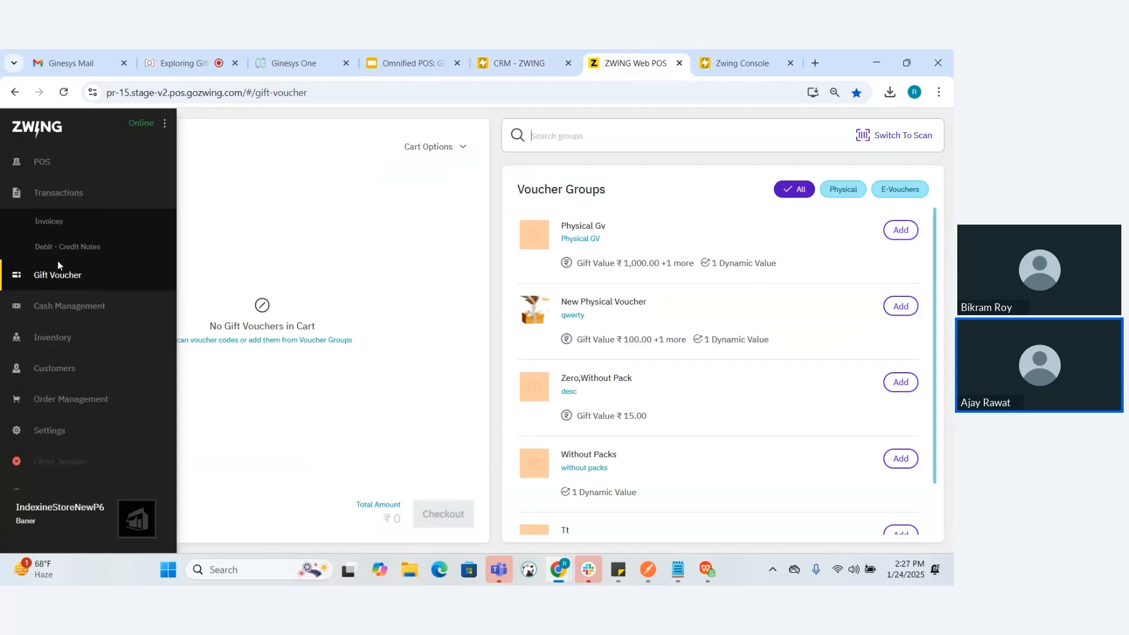
pyautogui.moveTo(58, 265)
pyautogui.click(48, 281)
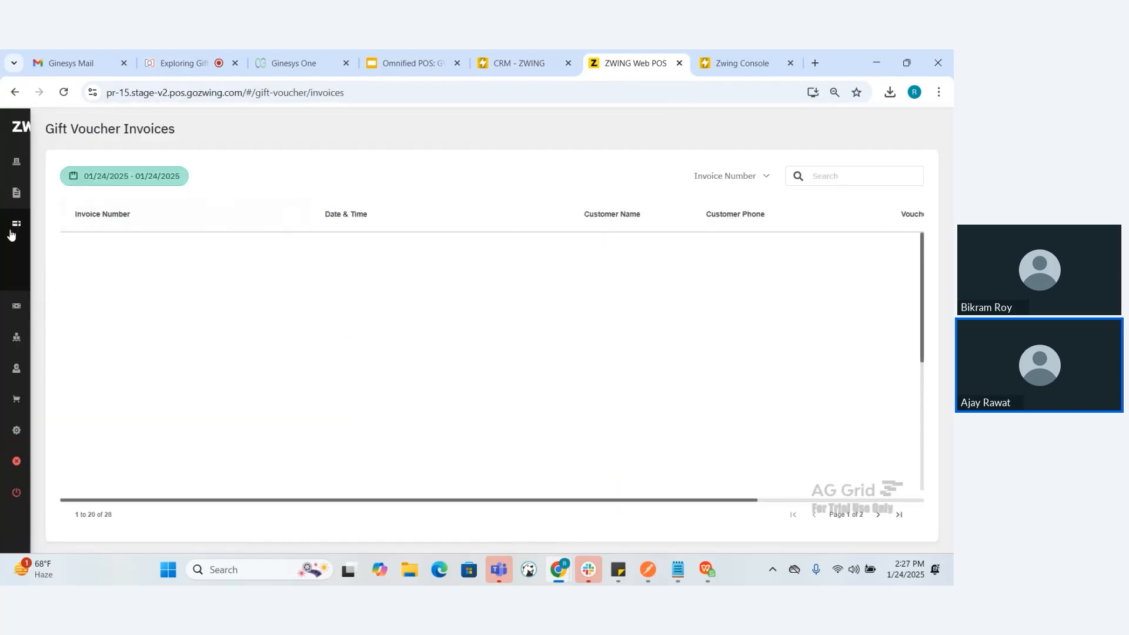
pyautogui.moveTo(11, 235)
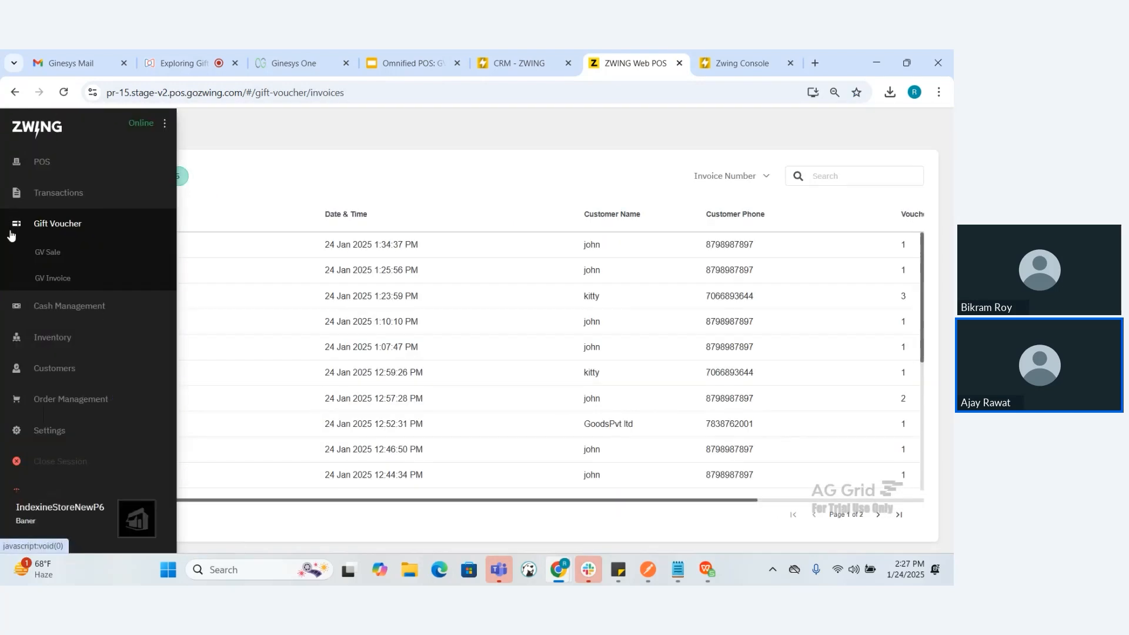
pyautogui.click(53, 259)
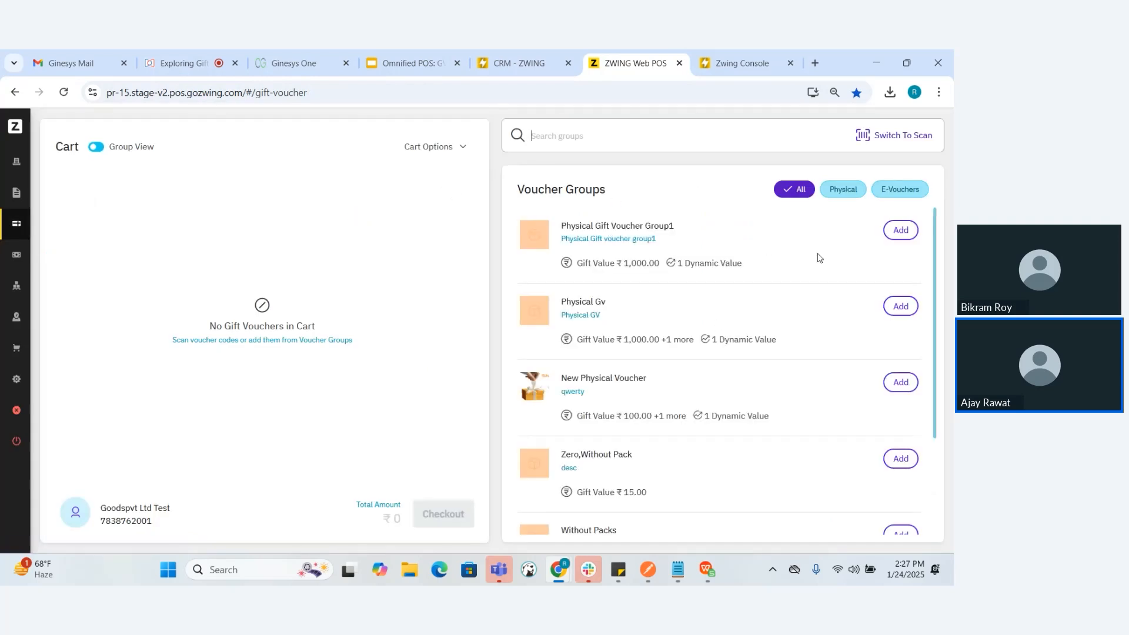
# Filter the voucher groups to e-vouchers, and switch the filter back to physical vouchers
pyautogui.click(847, 195)
pyautogui.click(896, 193)
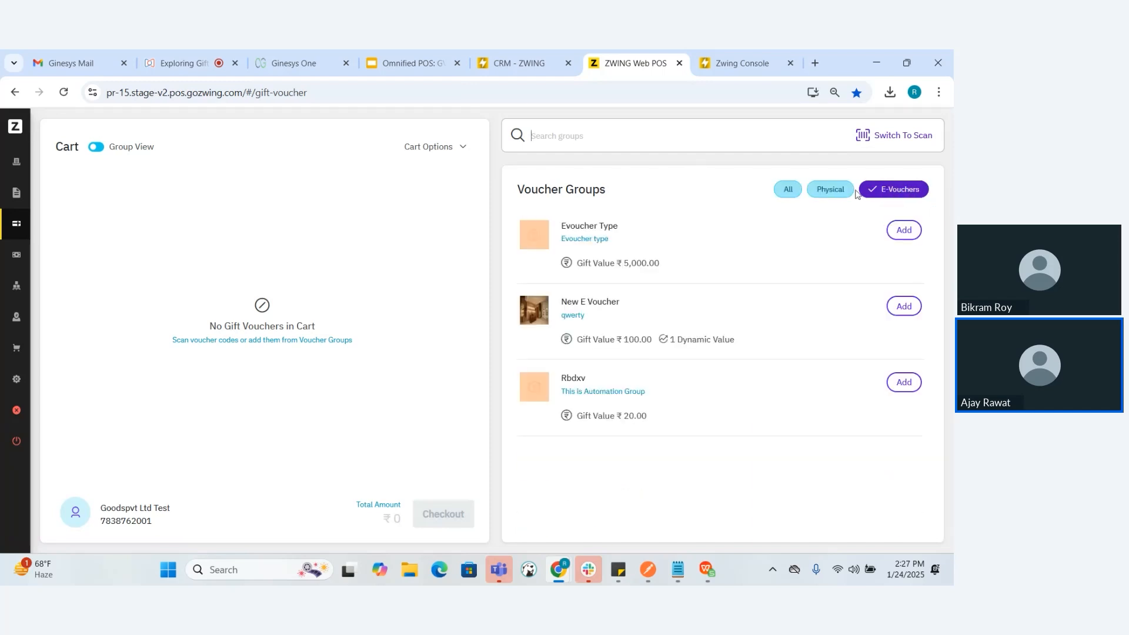
pyautogui.click(839, 193)
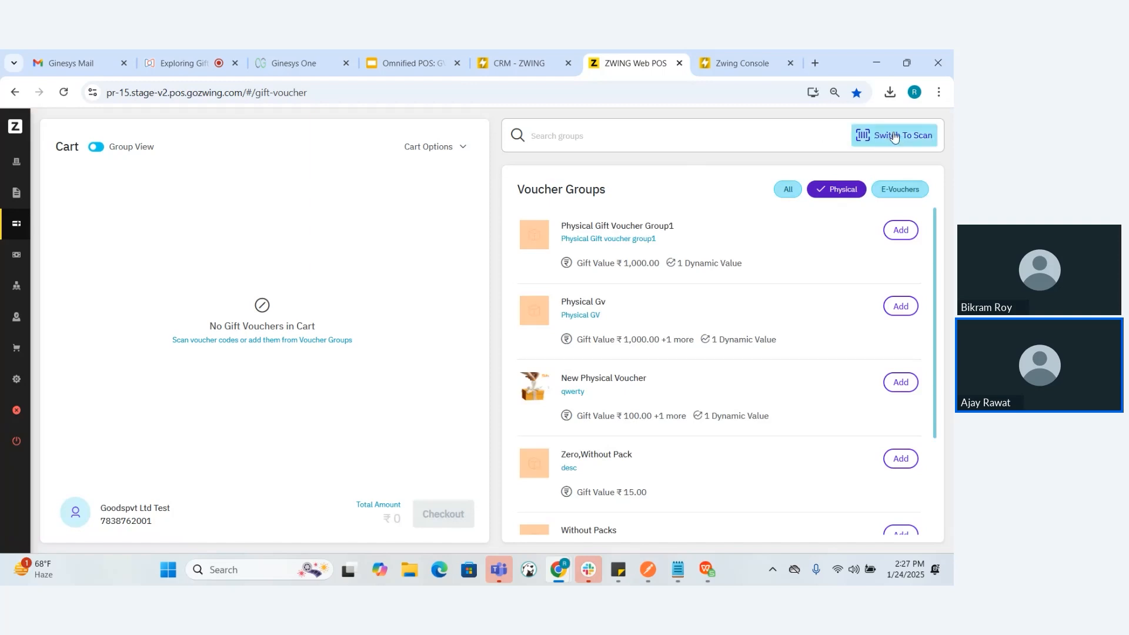
# Try searching the voucher groups by name, starting with "Ev", and clear the search text
pyautogui.click(652, 143)
pyautogui.write('Ev')
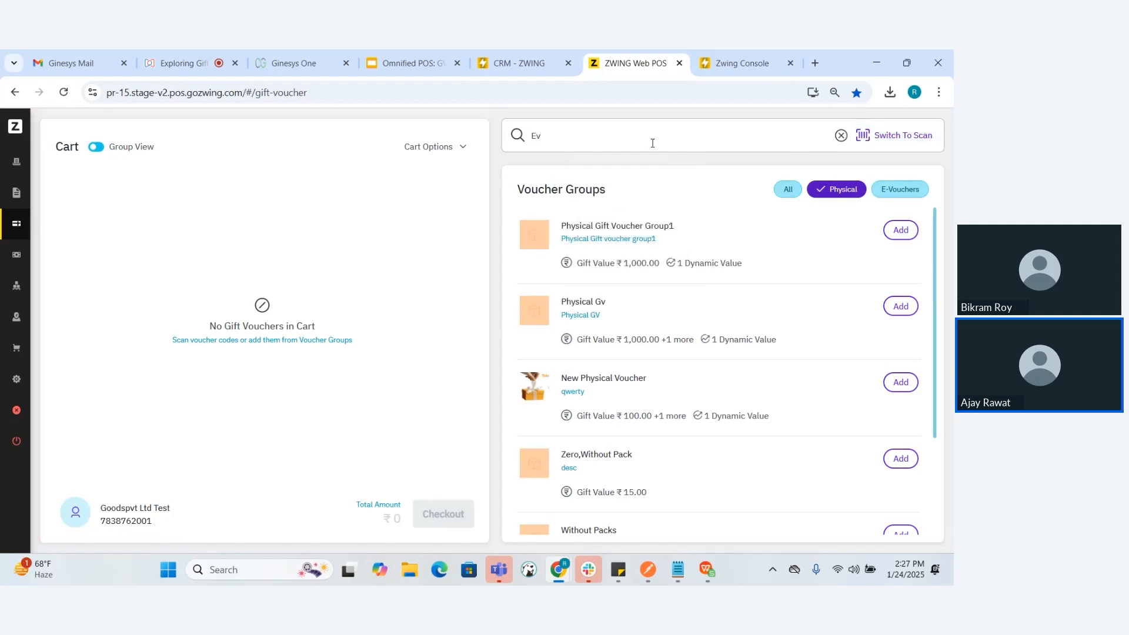
pyautogui.press('BackSpace')
pyautogui.press('BackSpace')
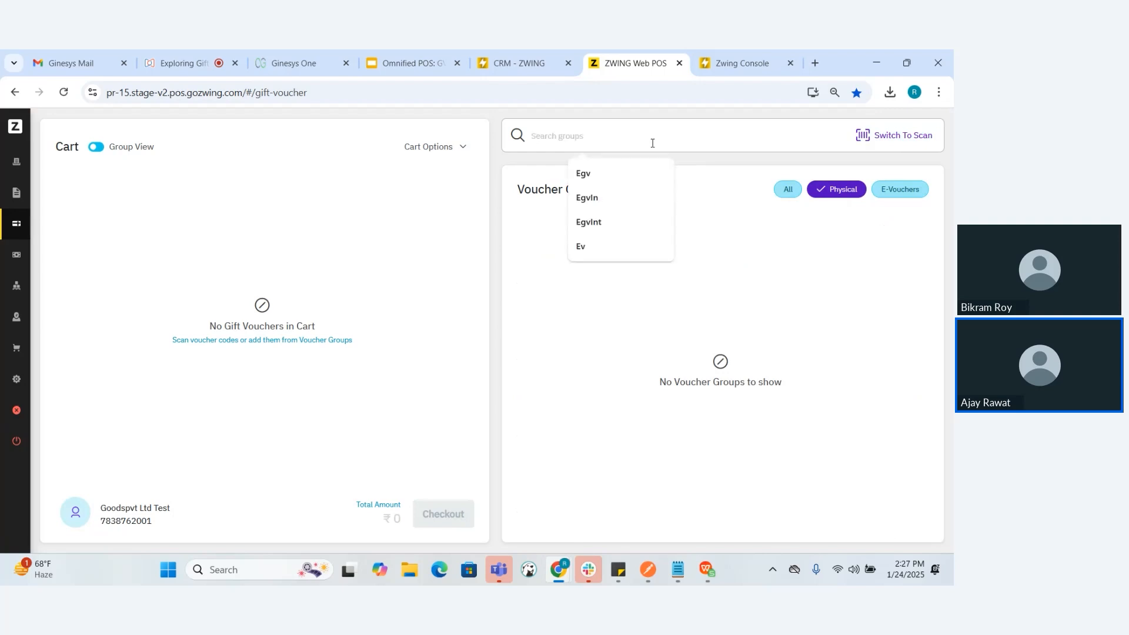
pyautogui.write('Phy')
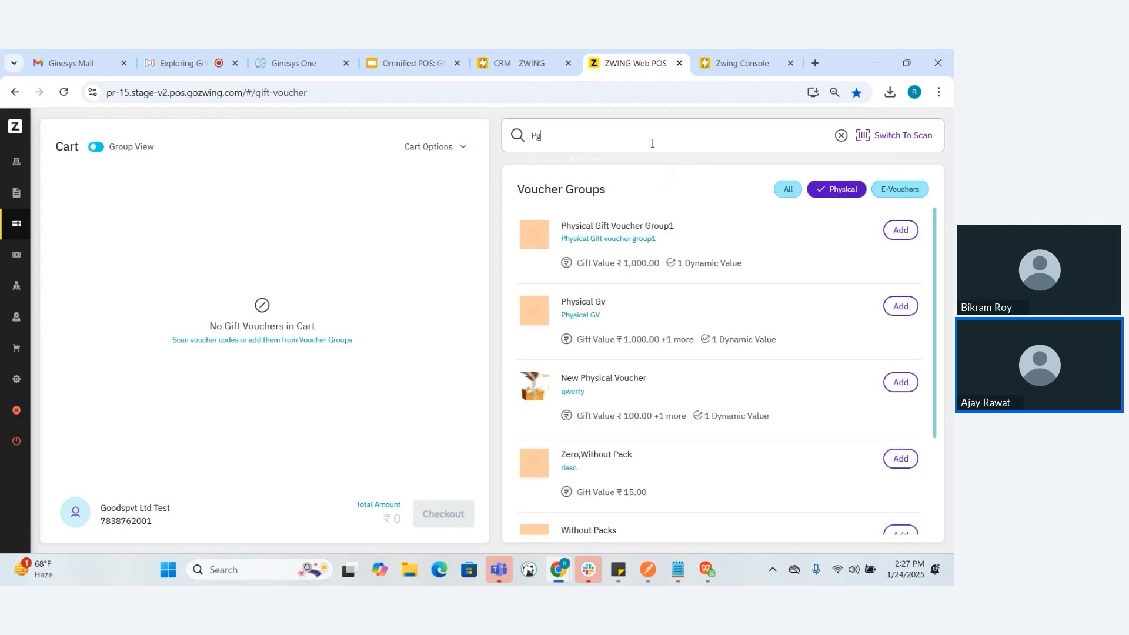
pyautogui.write('sical GV')
pyautogui.tripleClick(639, 140)
pyautogui.press('BackSpace')
# Add one Physical Gift Voucher Group1 voucher to the cart with the dynamic denomination and a gift value of 750
pyautogui.click(899, 231)
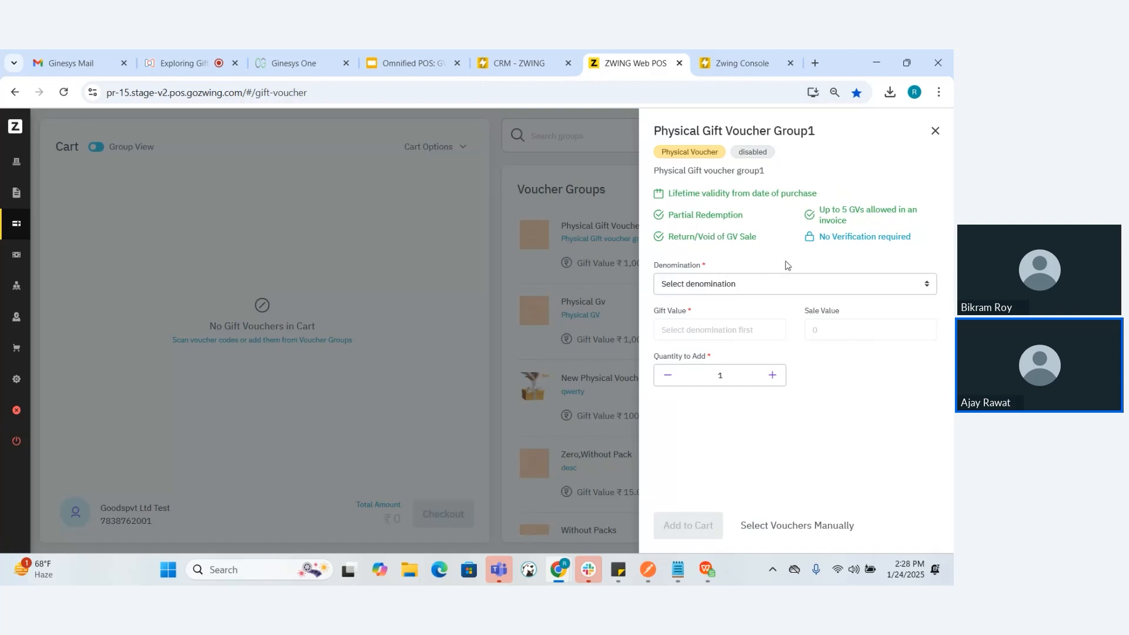
pyautogui.click(815, 283)
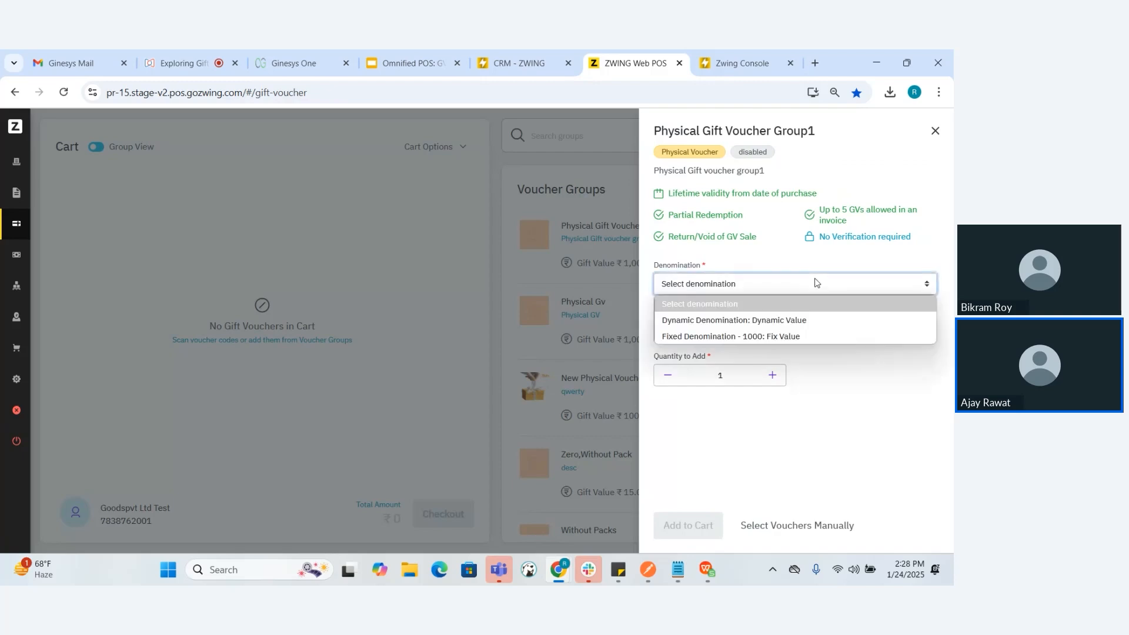
pyautogui.click(741, 322)
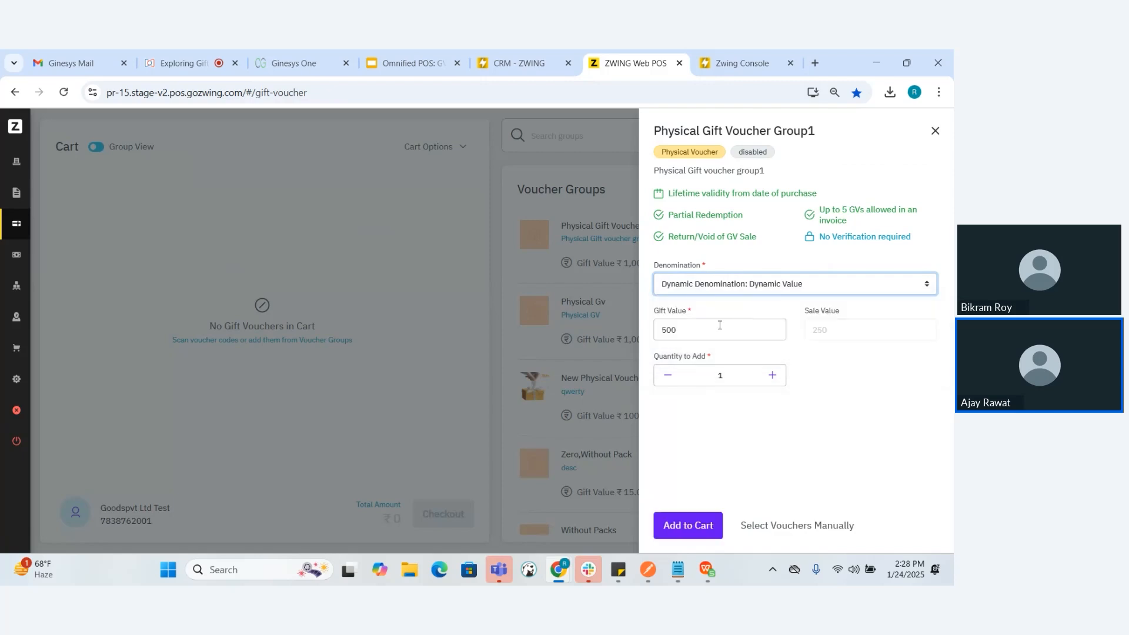
pyautogui.click(697, 326)
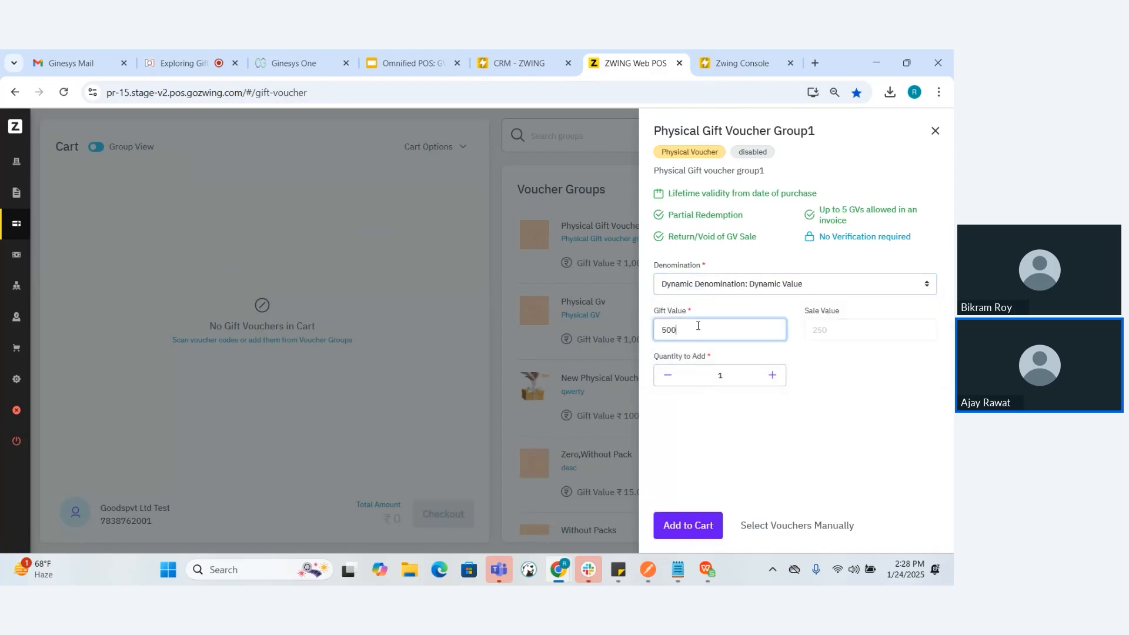
pyautogui.press('BackSpace')
pyautogui.press('BackSpace')
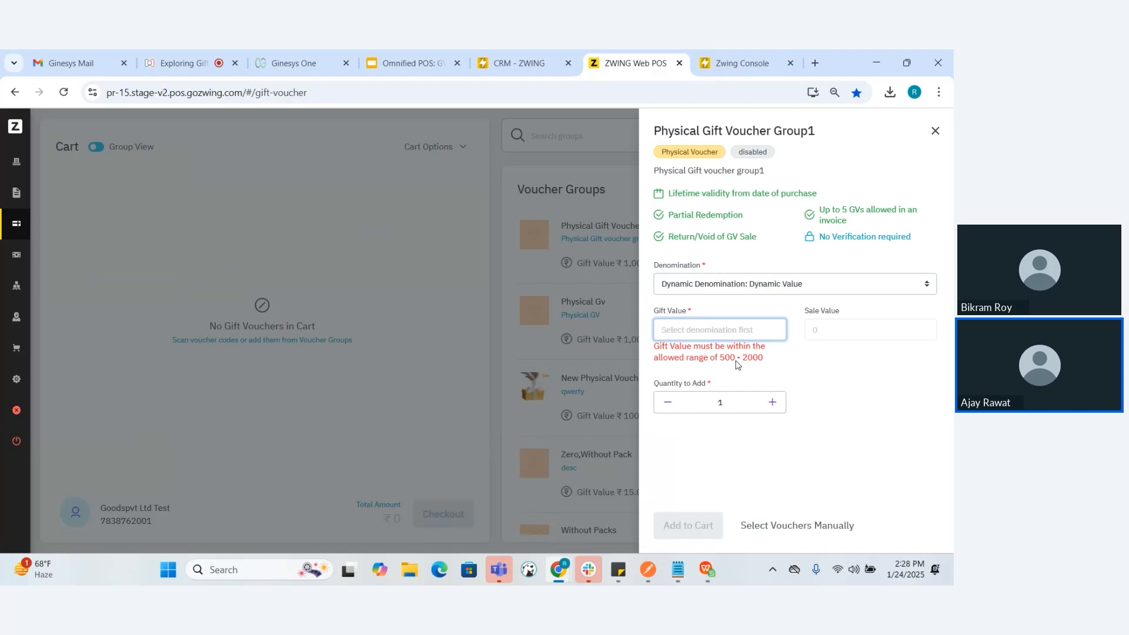
pyautogui.write('750')
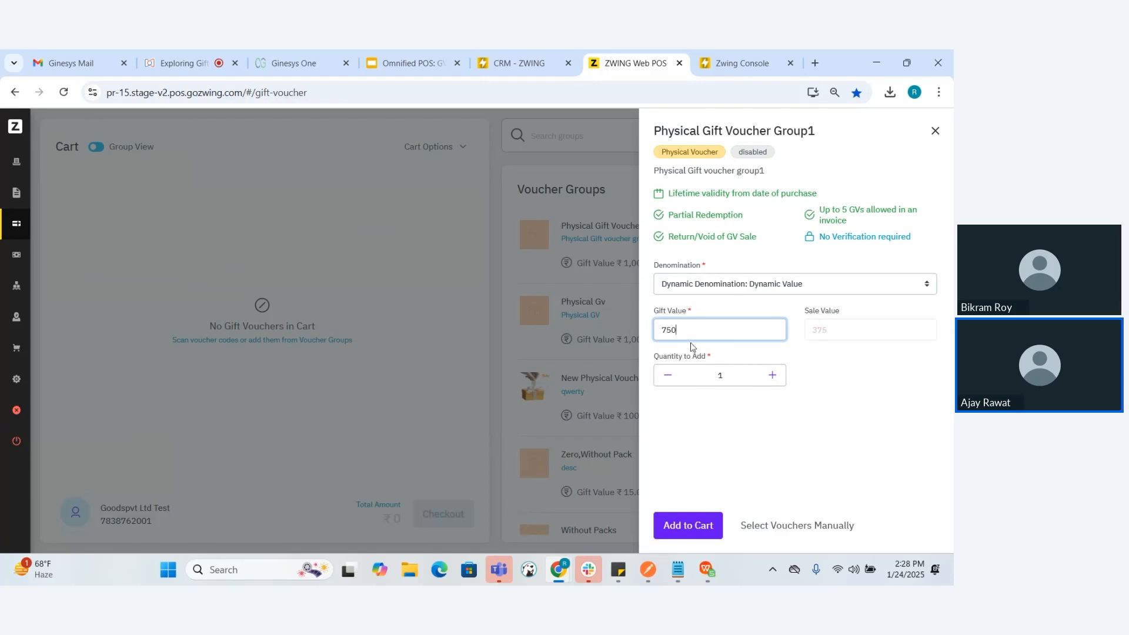
pyautogui.click(696, 525)
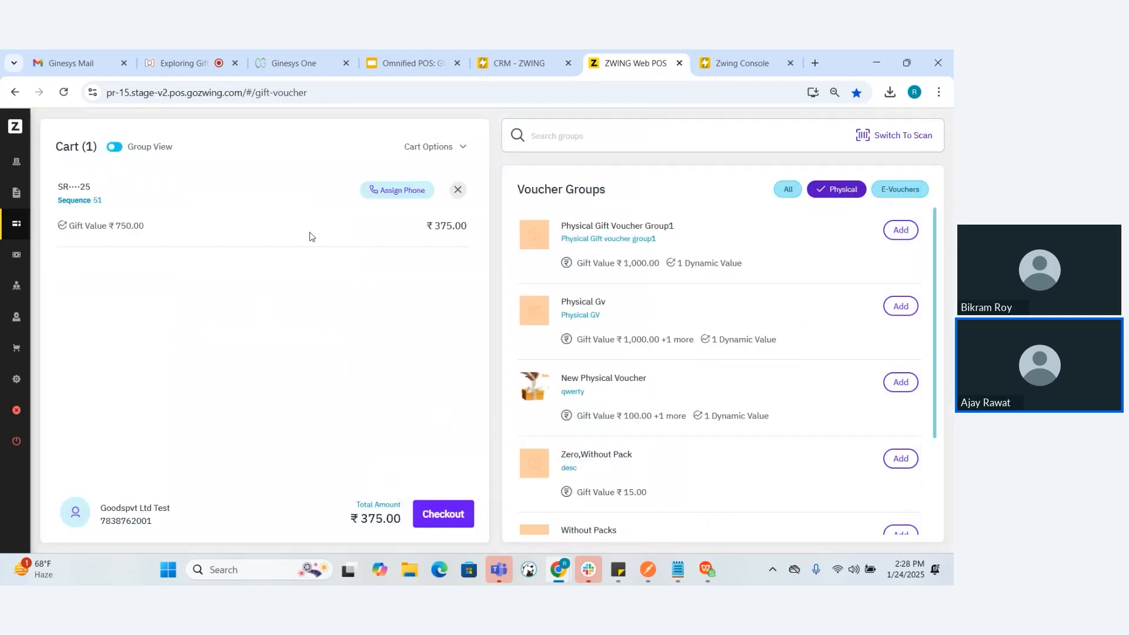
# Add one e-voucher from the Evoucher Type group to the cart with the Fixed Denomination -5000
pyautogui.click(893, 190)
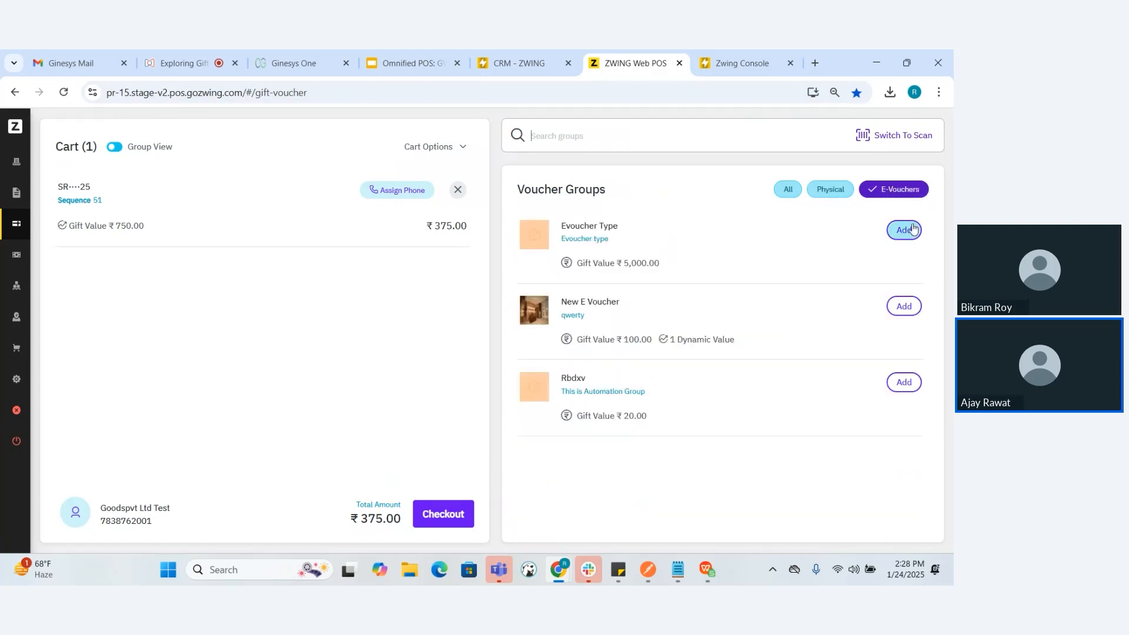
pyautogui.click(906, 229)
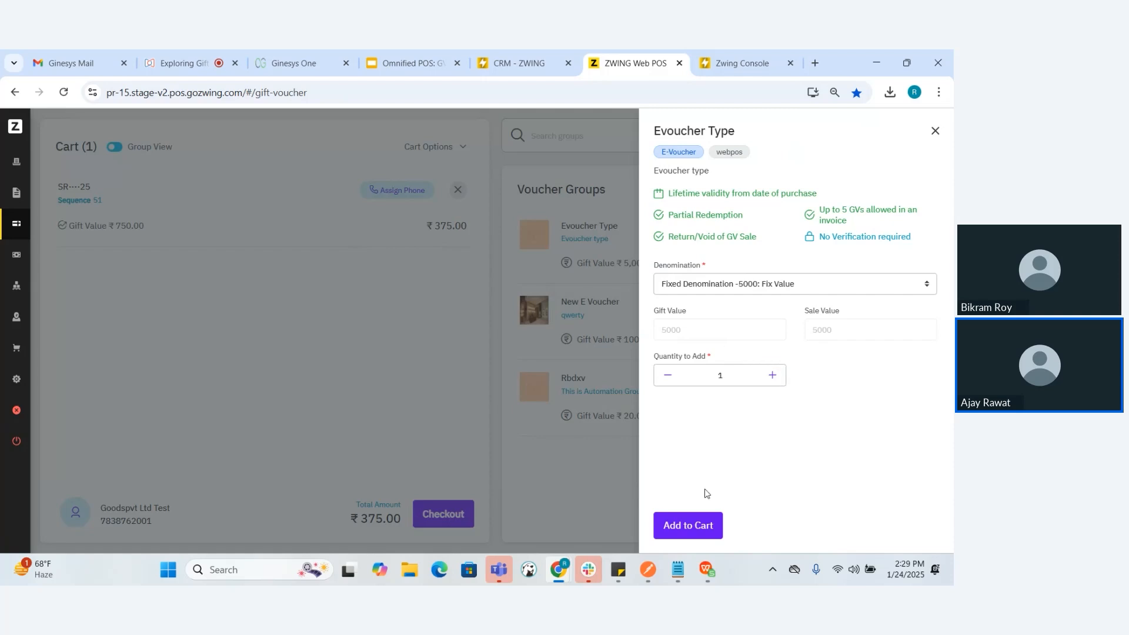
pyautogui.click(688, 525)
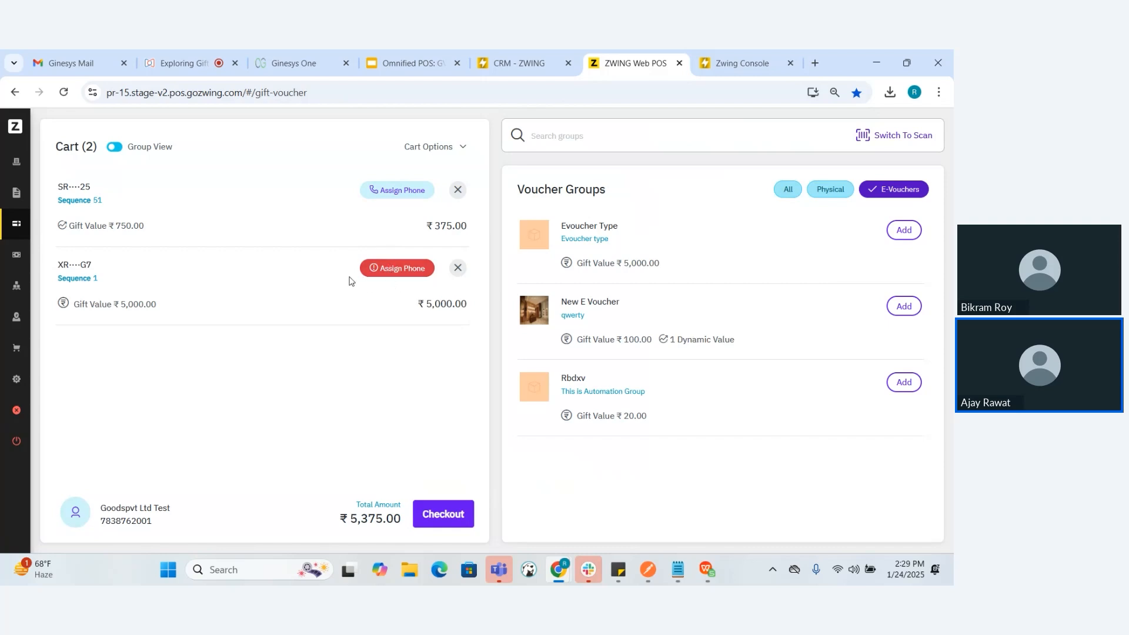
# Enter the customer's phone number for the e-voucher and assign it to all vouchers in the cart
pyautogui.click(392, 271)
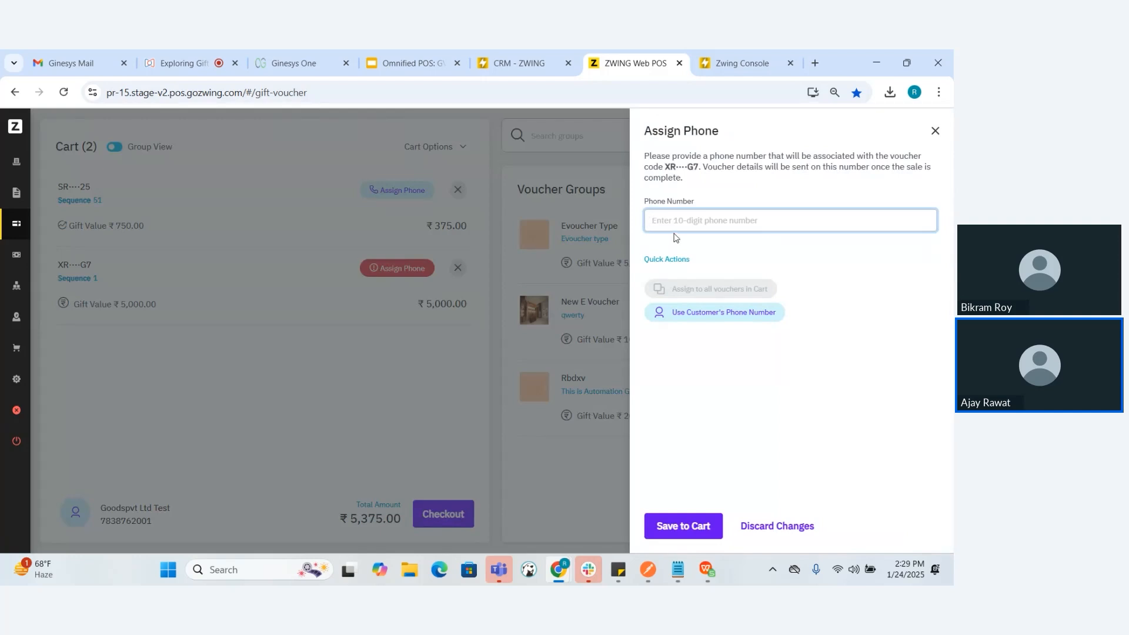
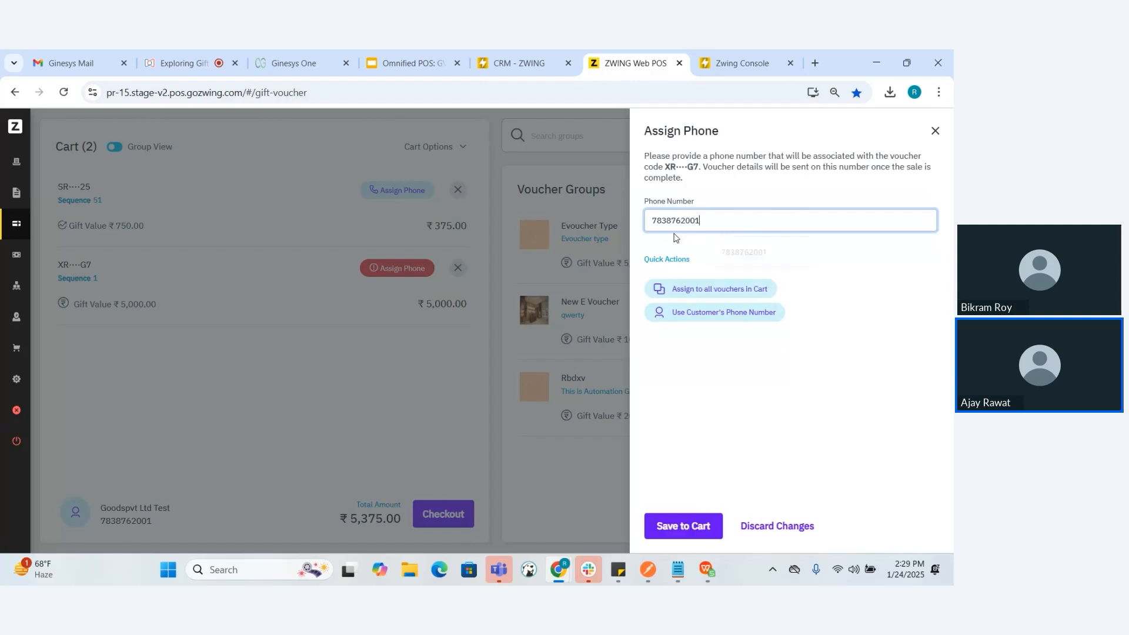
pyautogui.click(690, 295)
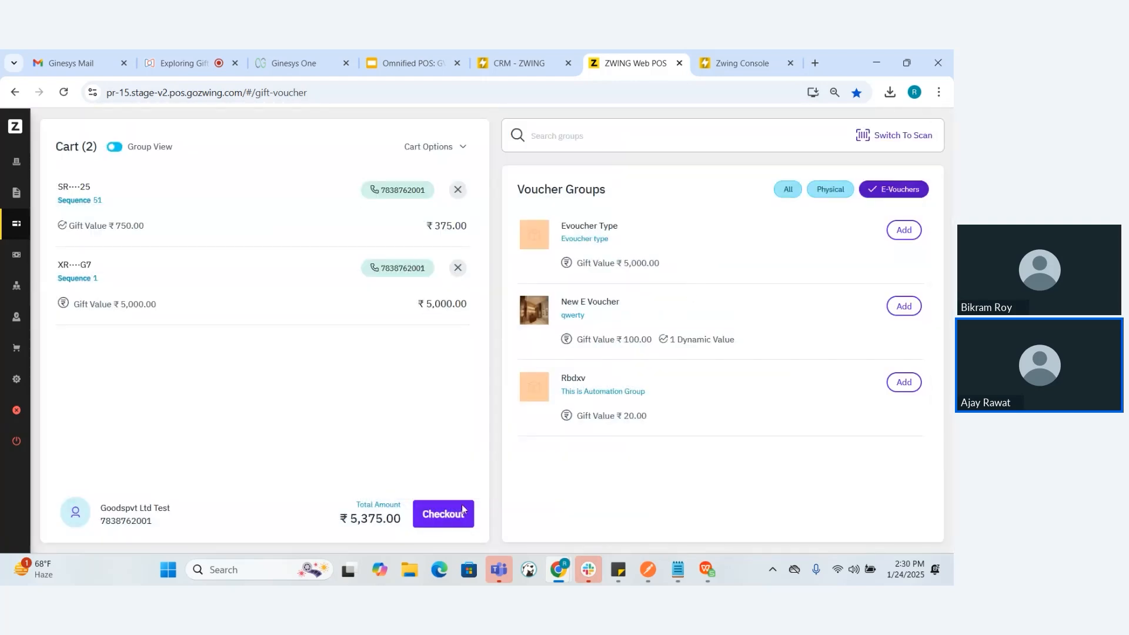
# Check out the voucher cart and pay the full amount with Gpay
pyautogui.click(446, 523)
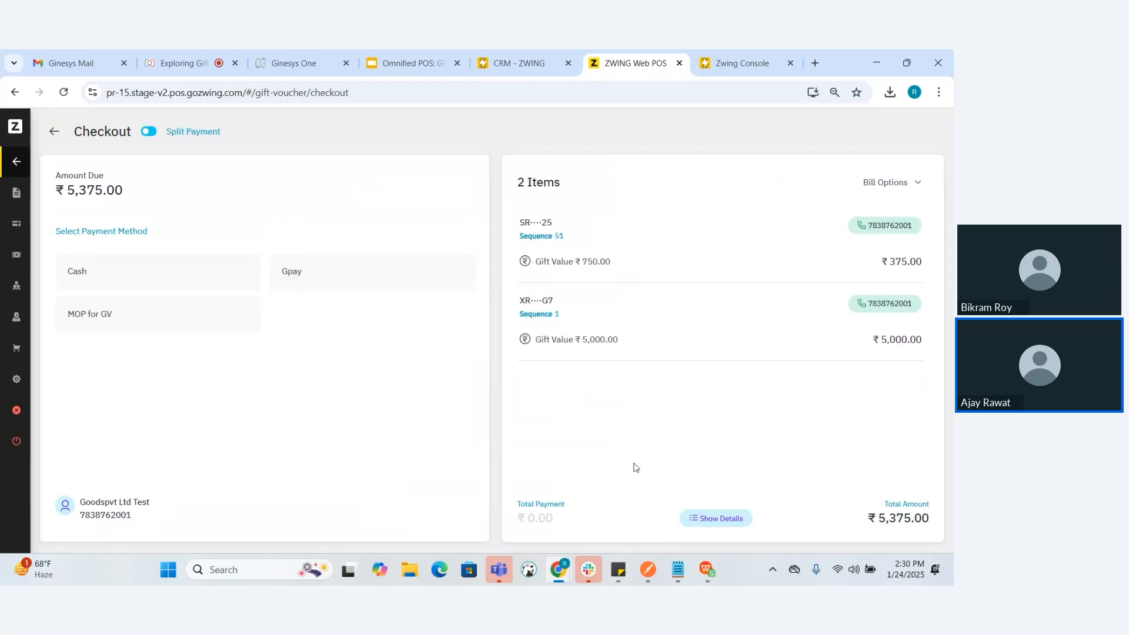
pyautogui.click(311, 275)
pyautogui.press('Return')
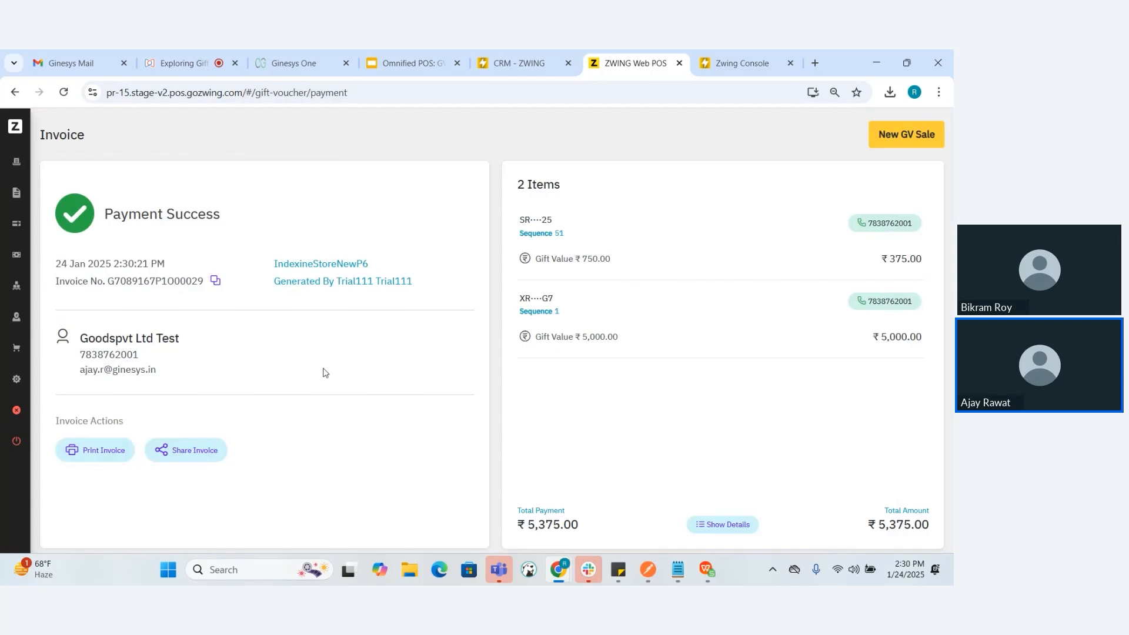
# Preview the printable invoice and share the invoice with the customer by email
pyautogui.click(89, 453)
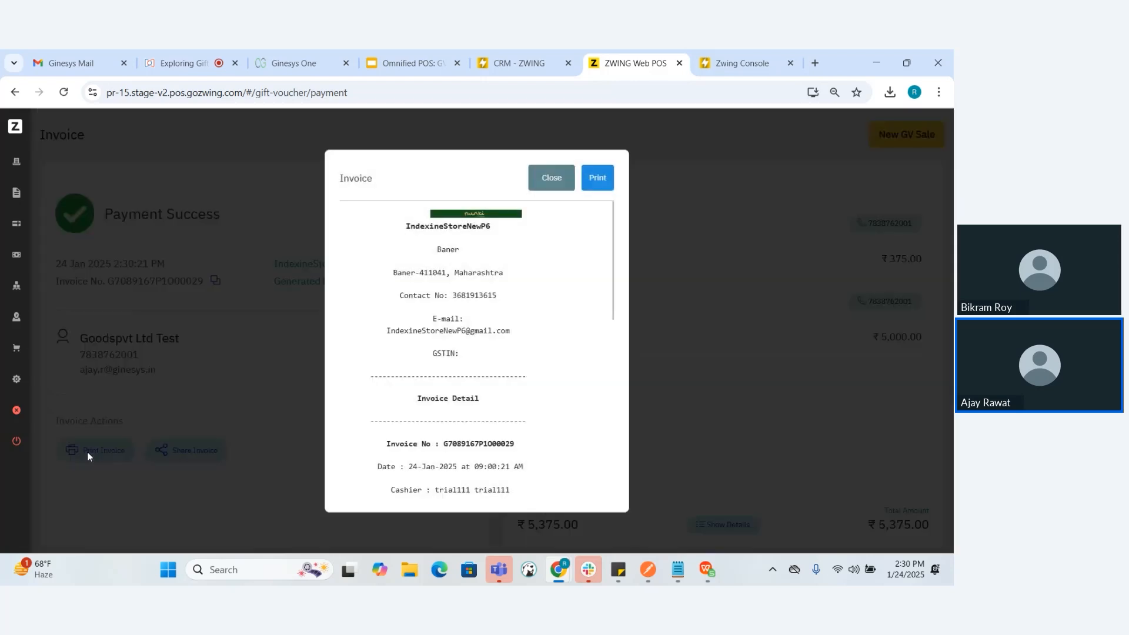
pyautogui.click(551, 178)
pyautogui.click(197, 448)
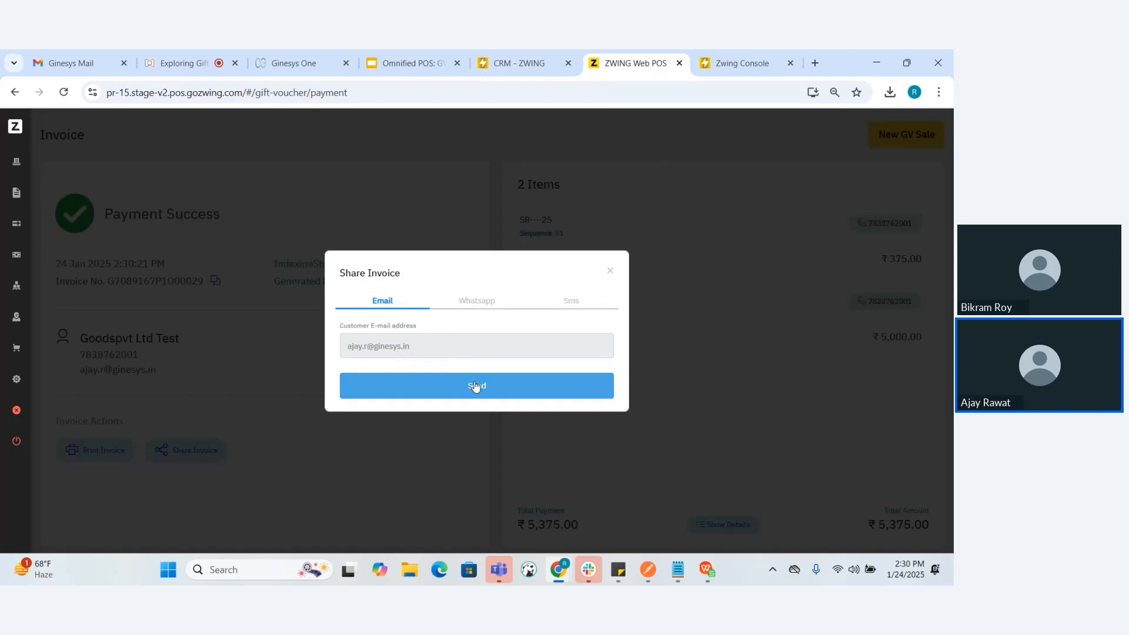
pyautogui.click(492, 389)
pyautogui.click(611, 272)
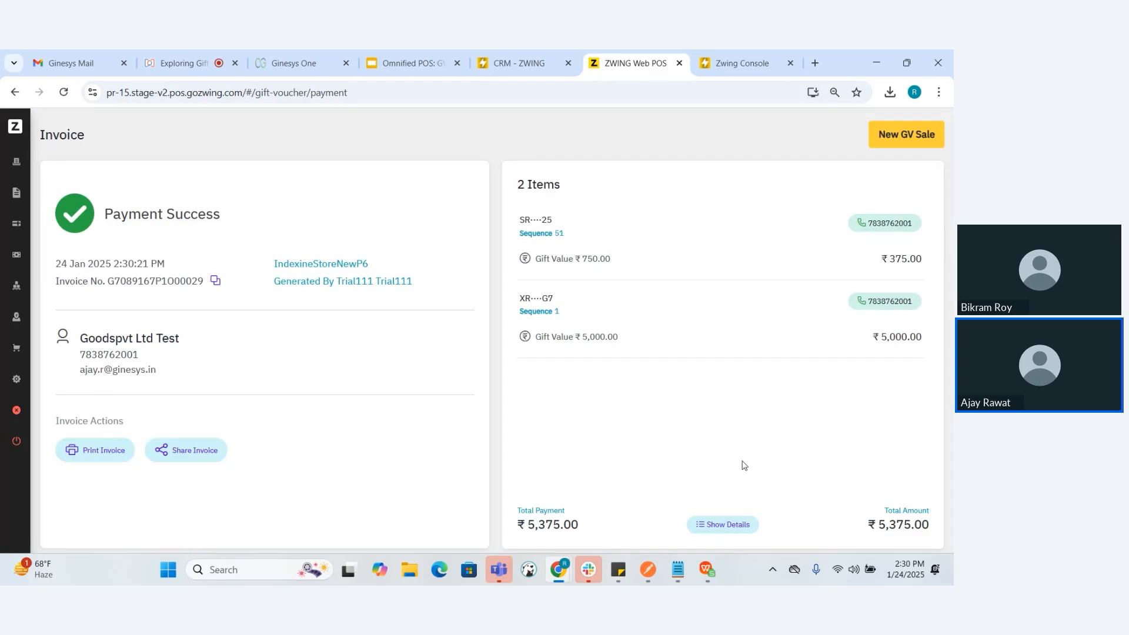
# Check the bill summary of the completed voucher sale and close it
pyautogui.click(723, 523)
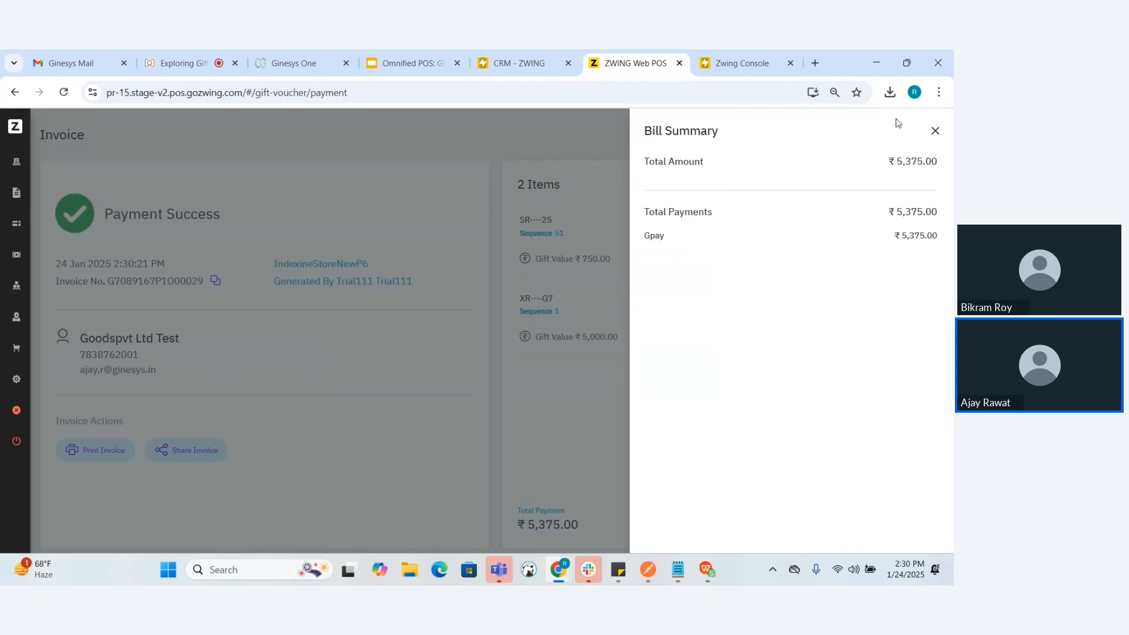
pyautogui.click(935, 131)
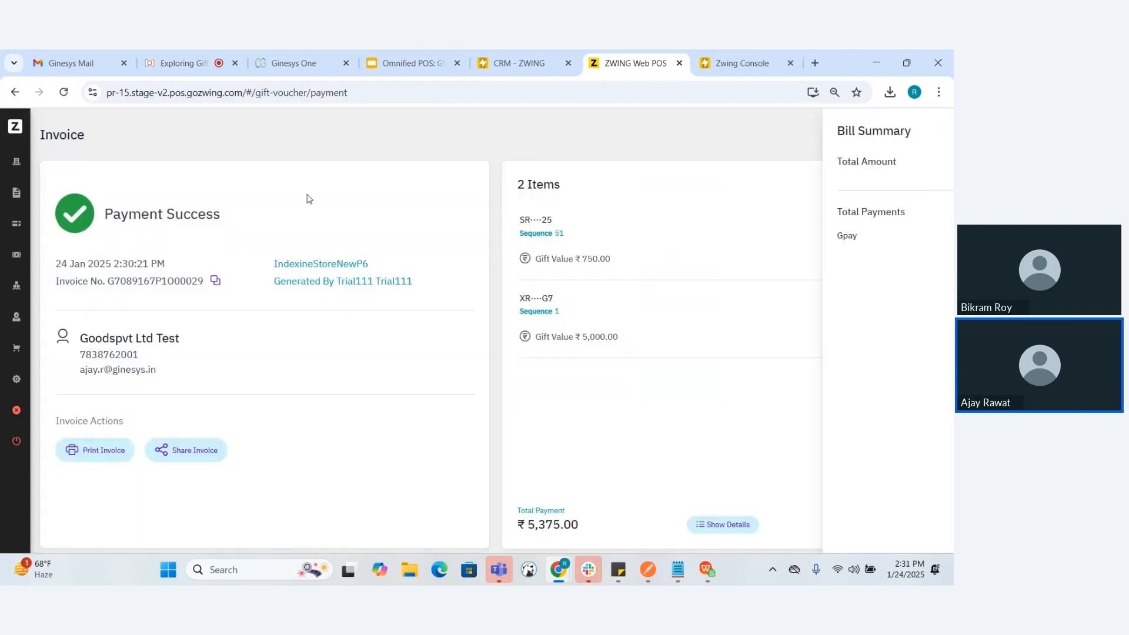
# Open POS billing and add the LEMN and Product In Piece items from the Beard Product catalog category to the cart
pyautogui.moveTo(51, 222)
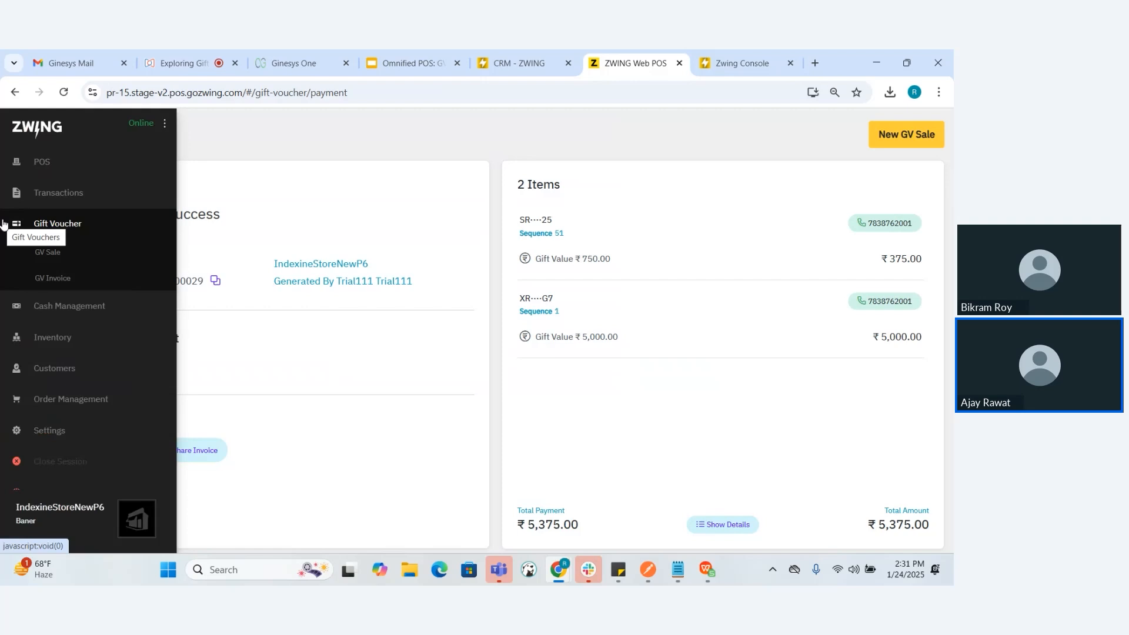
pyautogui.click(66, 163)
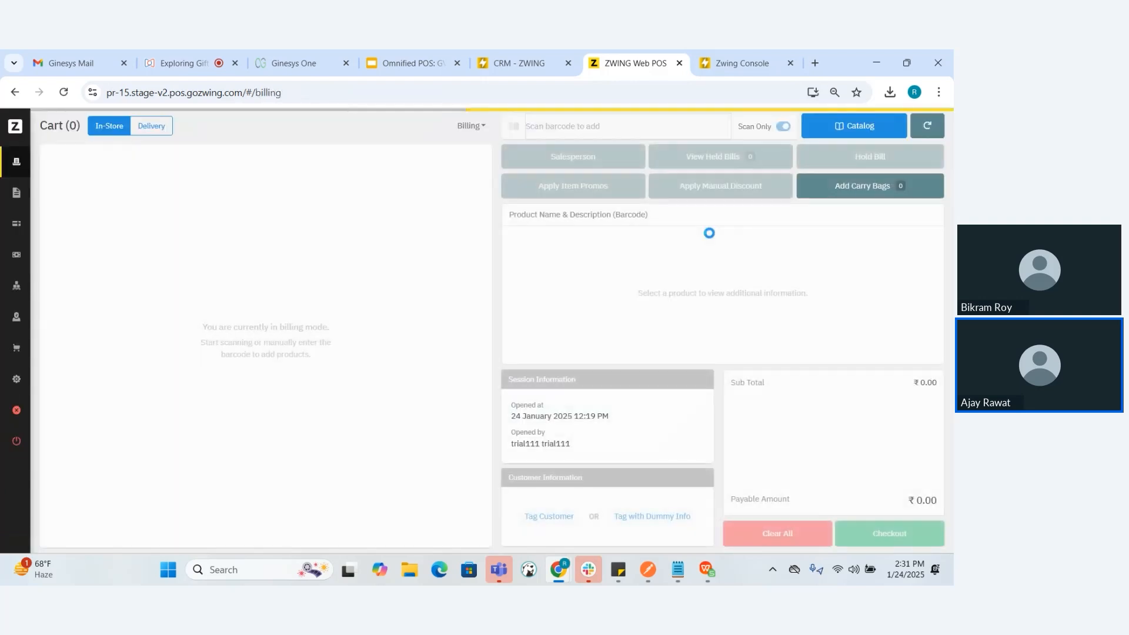
pyautogui.click(851, 135)
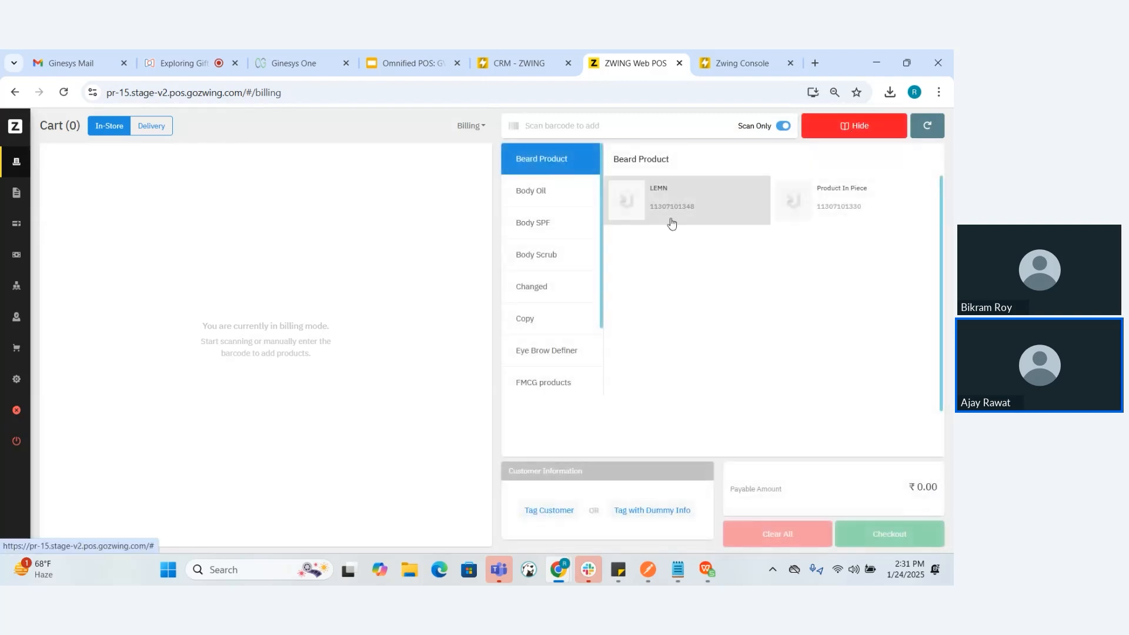
pyautogui.click(672, 213)
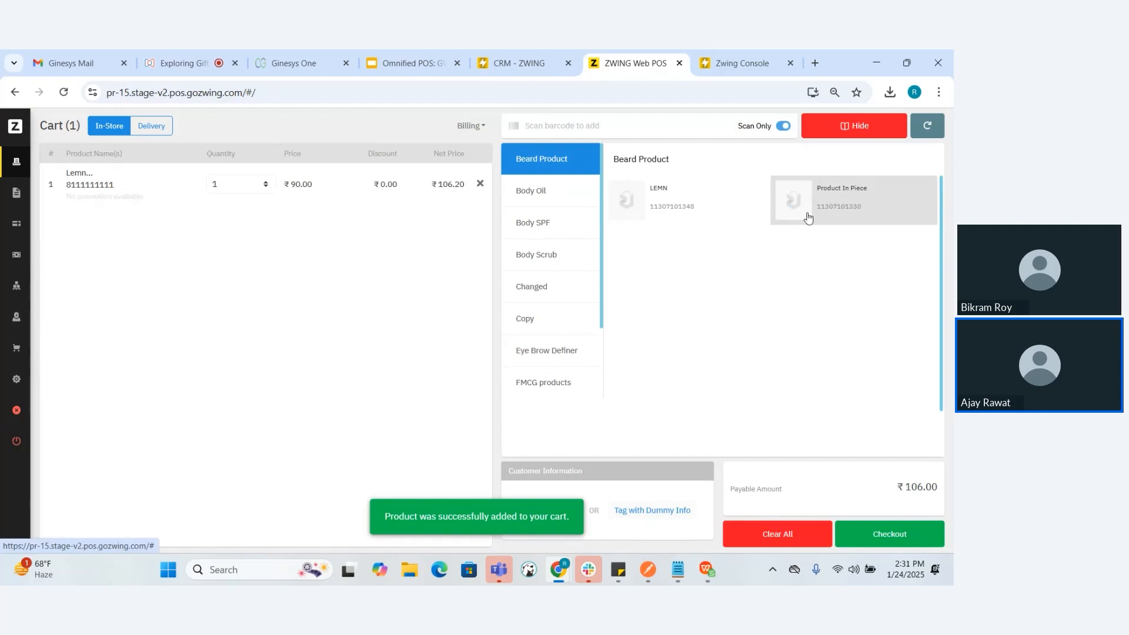
pyautogui.click(810, 215)
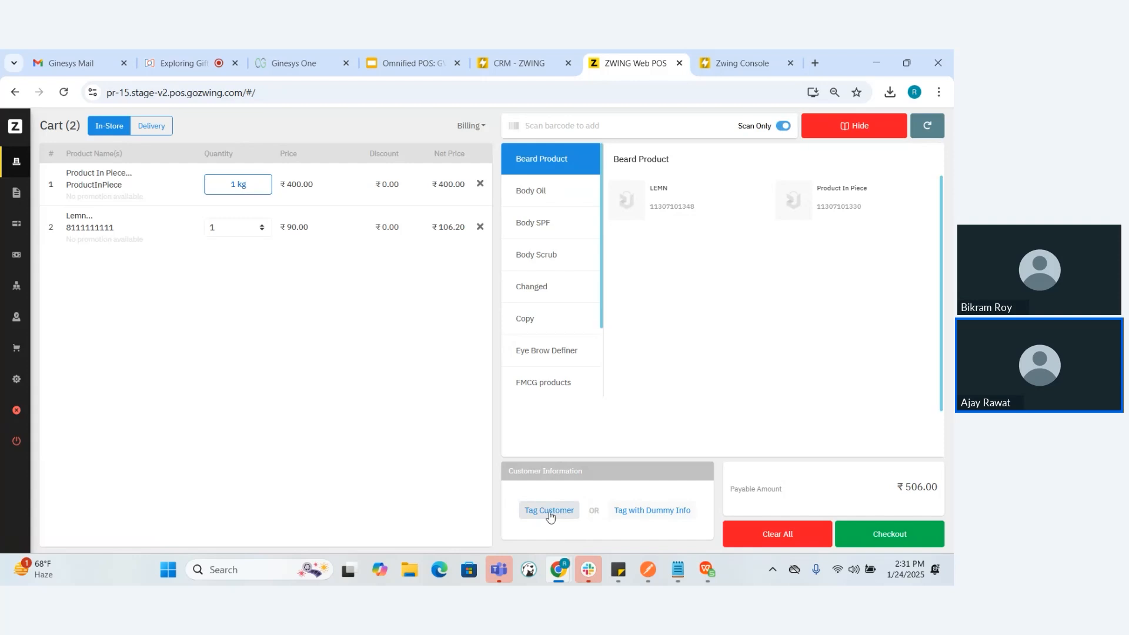
# Find the customer by phone number and tag them to the product bill
pyautogui.click(549, 511)
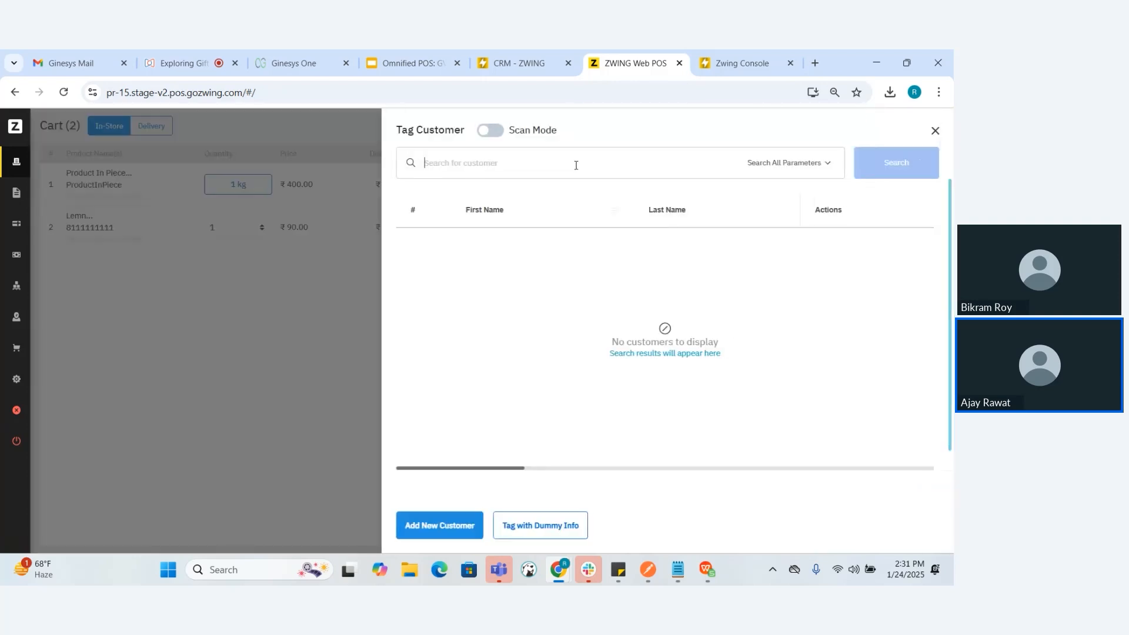
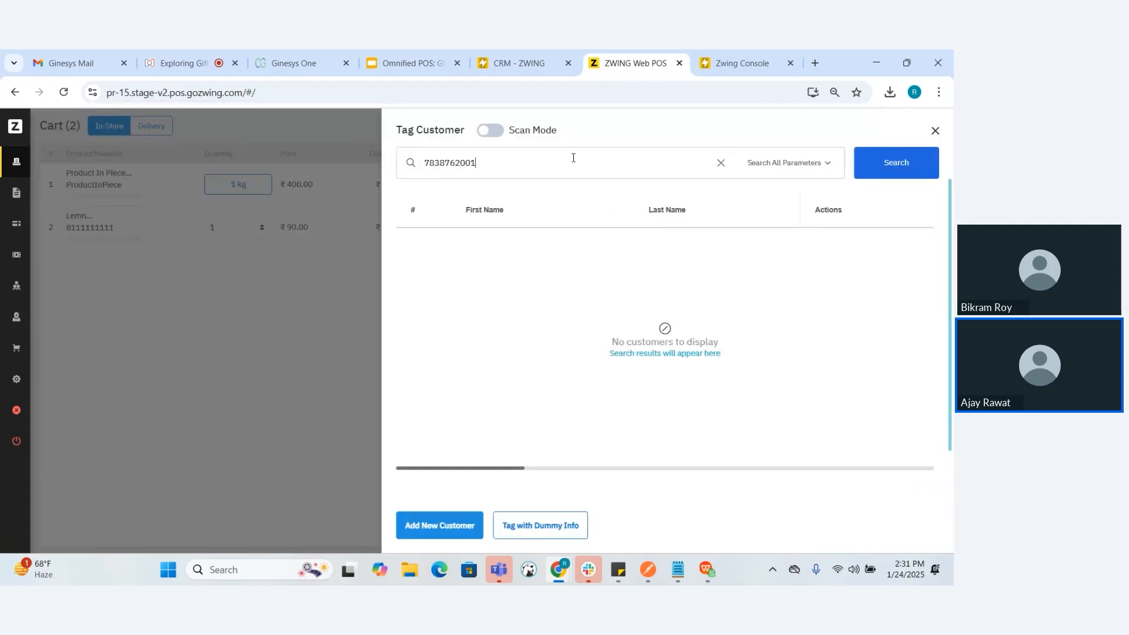
pyautogui.press('Return')
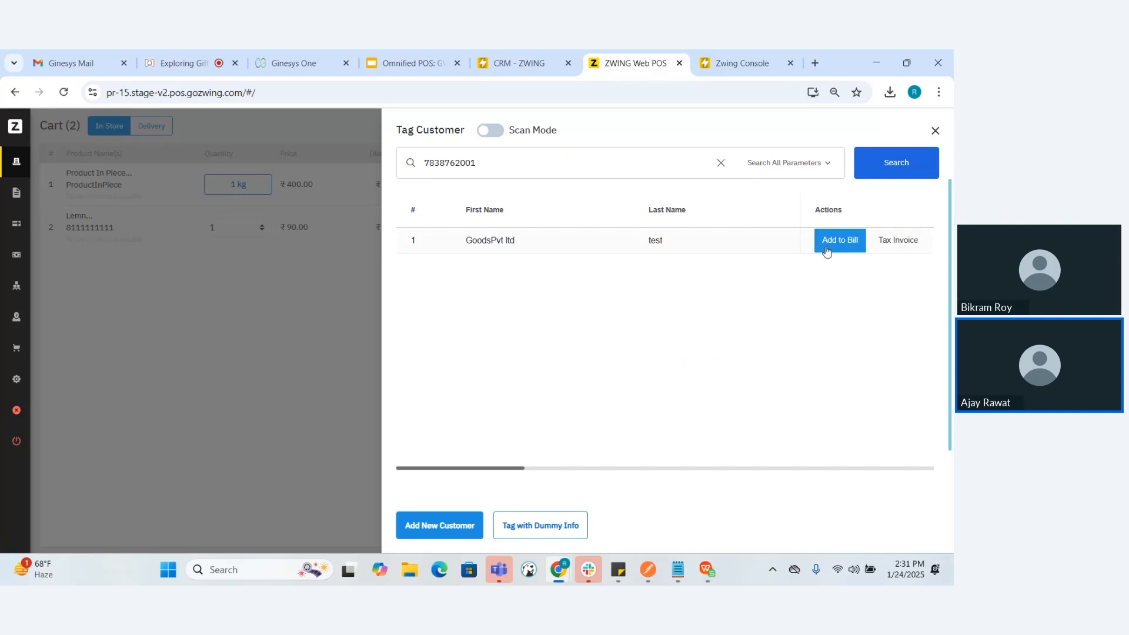
pyautogui.click(834, 241)
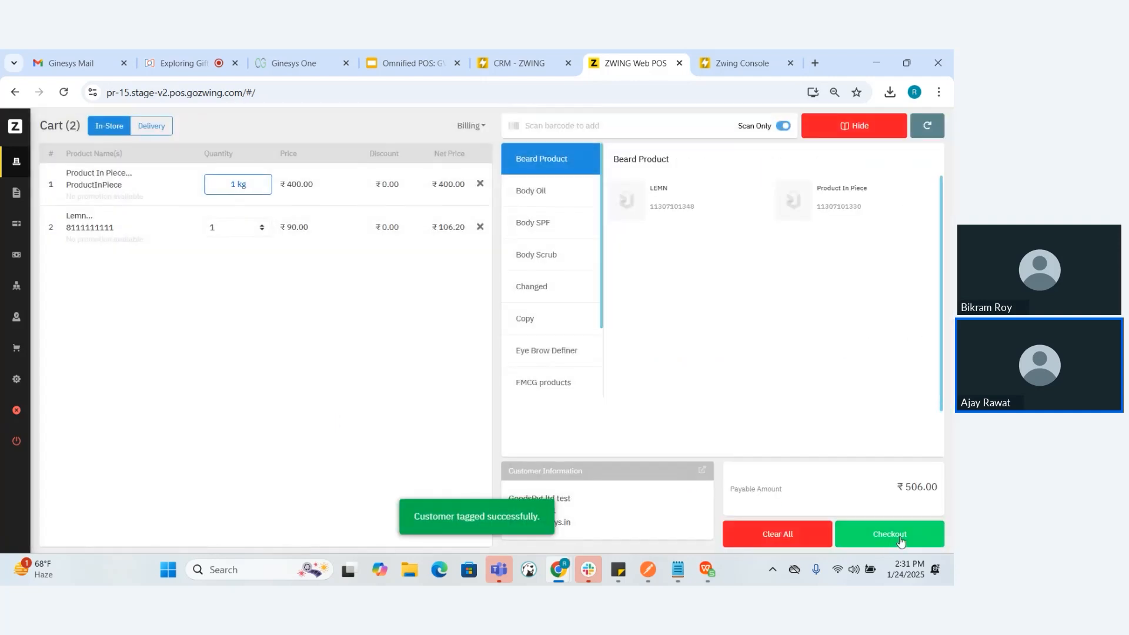
# Check out the product cart with voucher redemption as payment and retrieve the vouchers linked to the customer's phone number
pyautogui.click(900, 540)
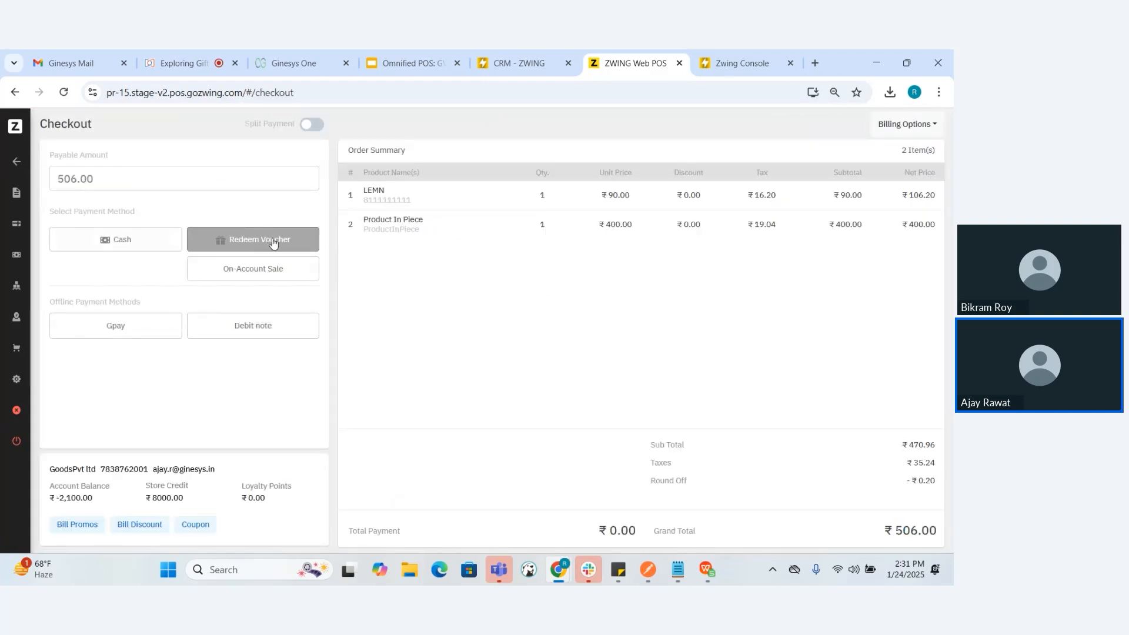
pyautogui.click(247, 241)
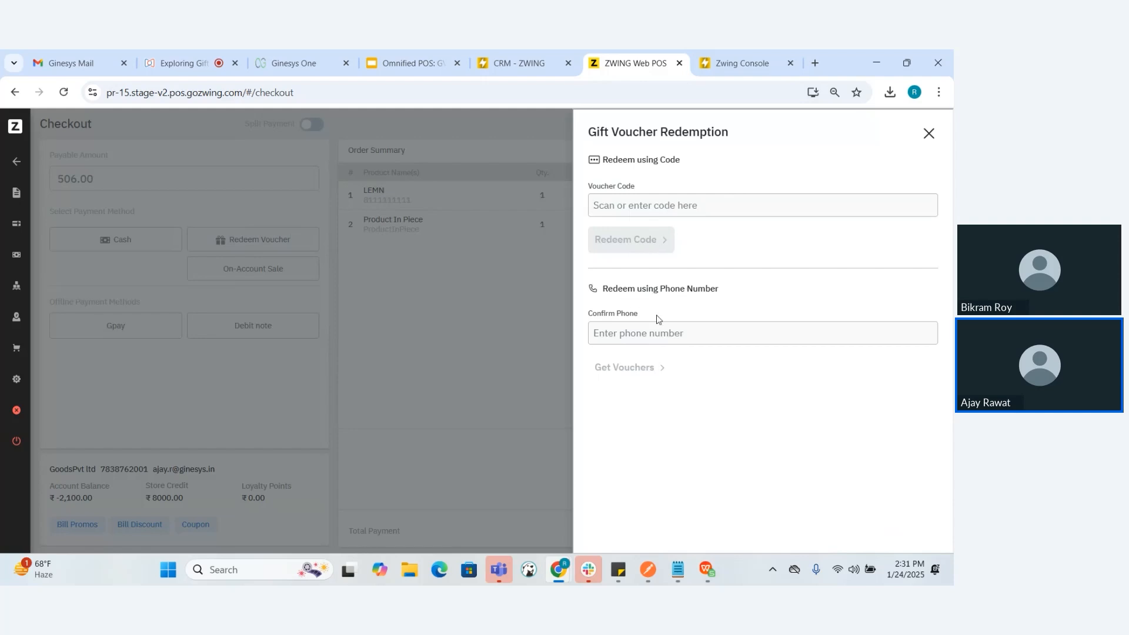
pyautogui.click(663, 329)
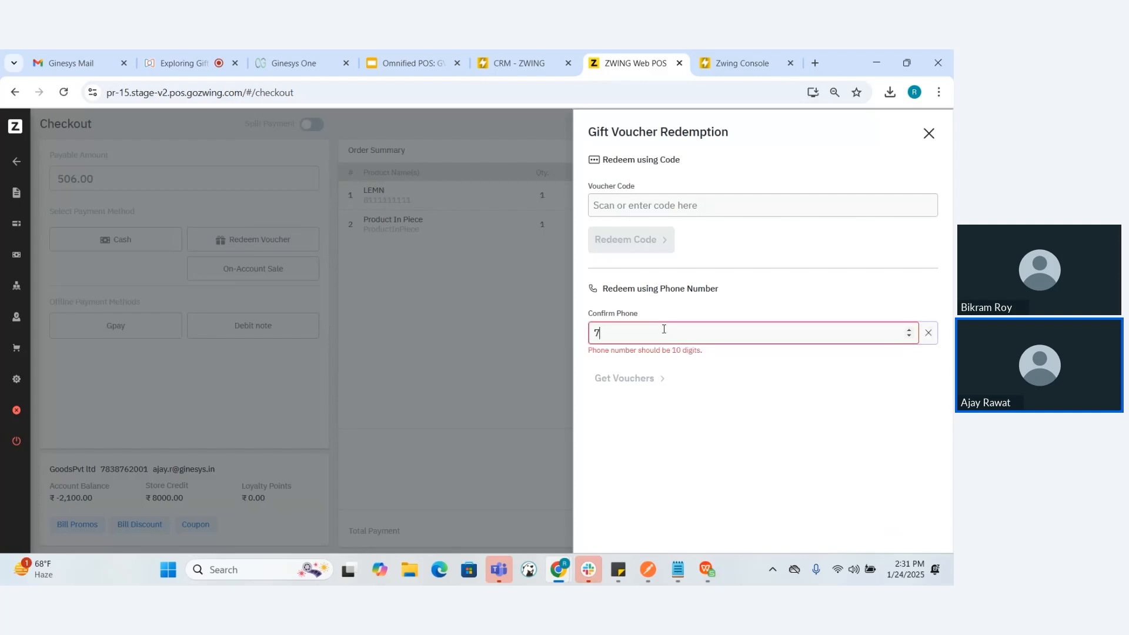
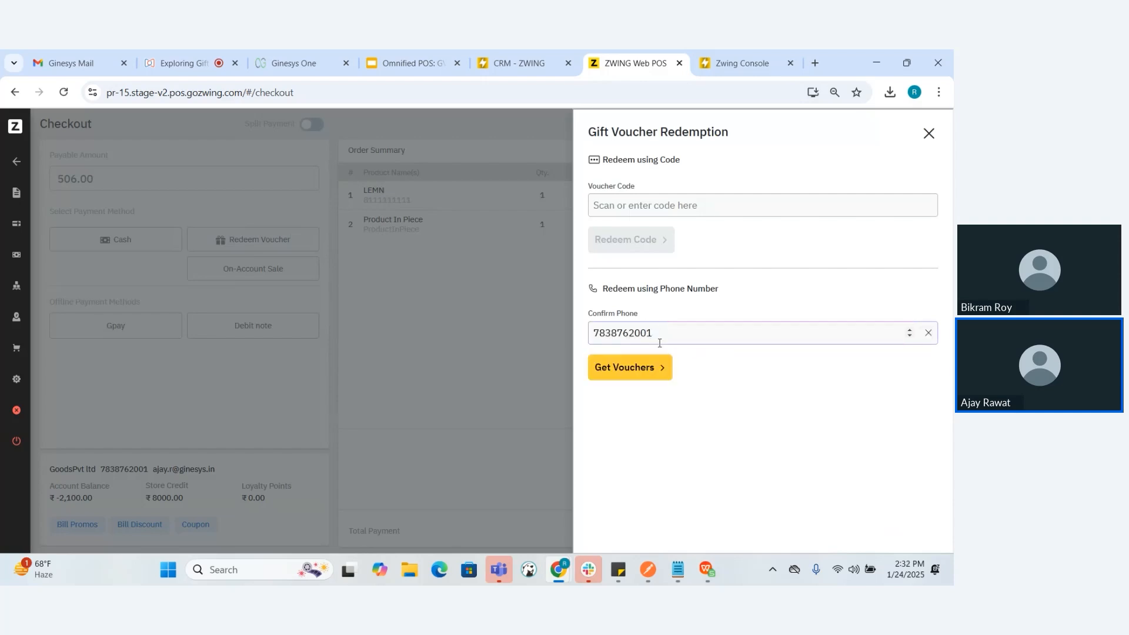
pyautogui.click(643, 367)
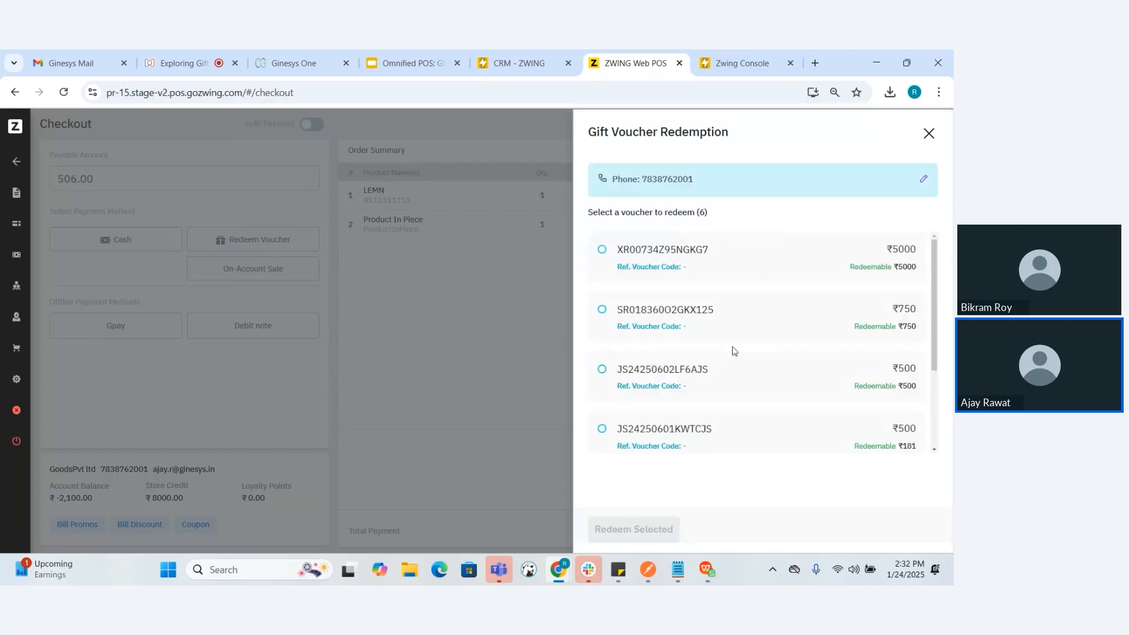
# Review the customer's available vouchers and redeem 506 from the ₹5000 voucher to pay the bill
pyautogui.scroll(-2, 732, 351)
pyautogui.scroll(2, 733, 351)
pyautogui.scroll(-2, 732, 351)
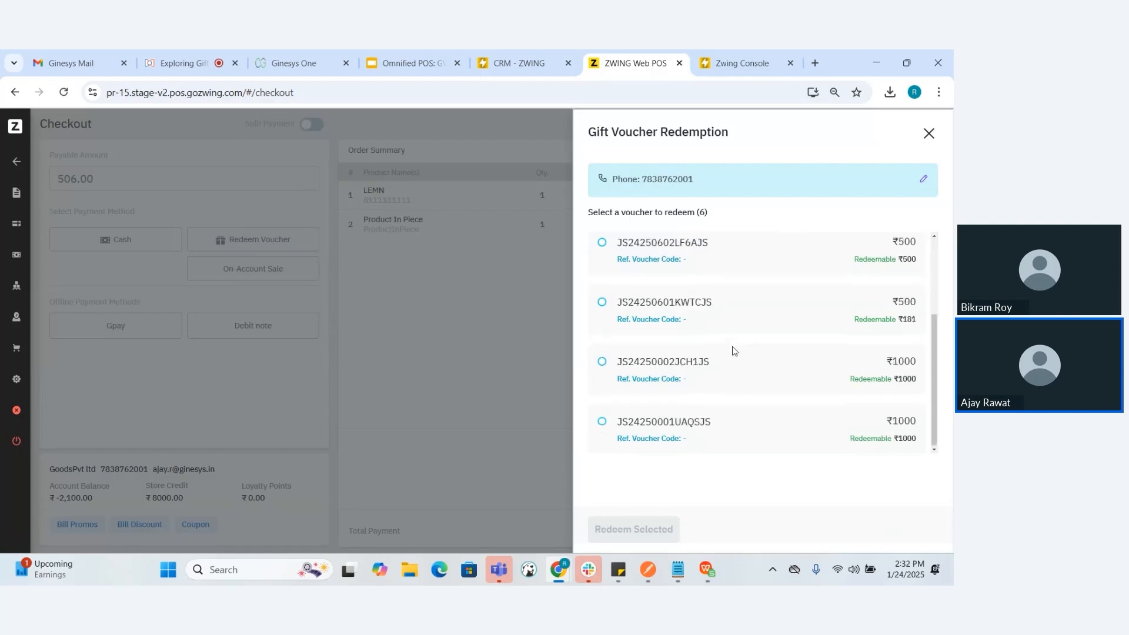
pyautogui.scroll(2, 733, 351)
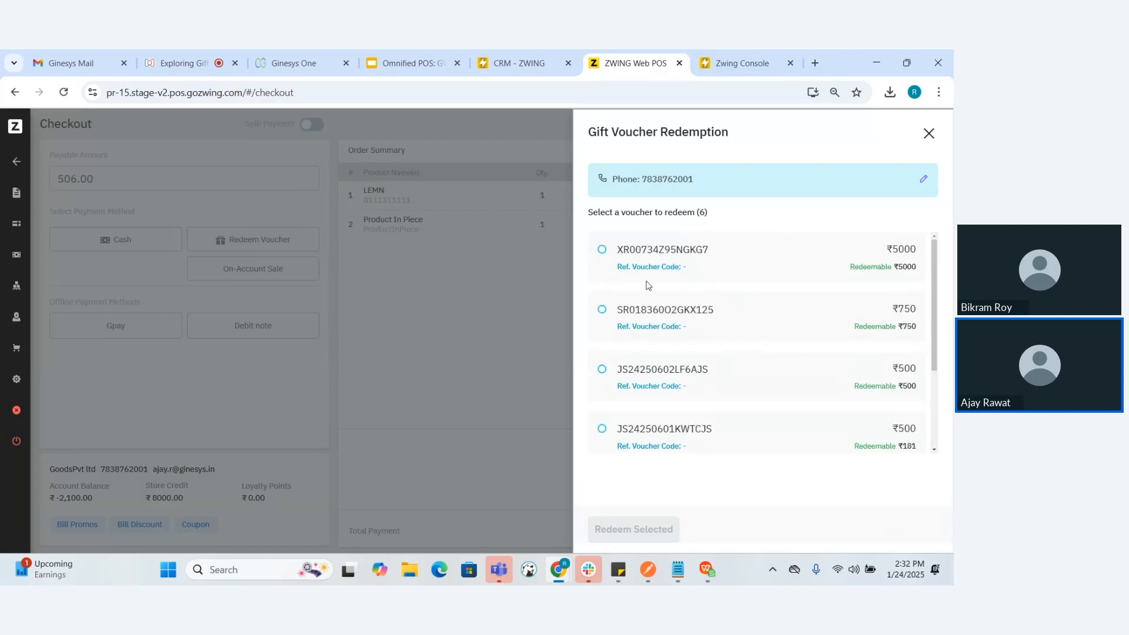
pyautogui.click(603, 252)
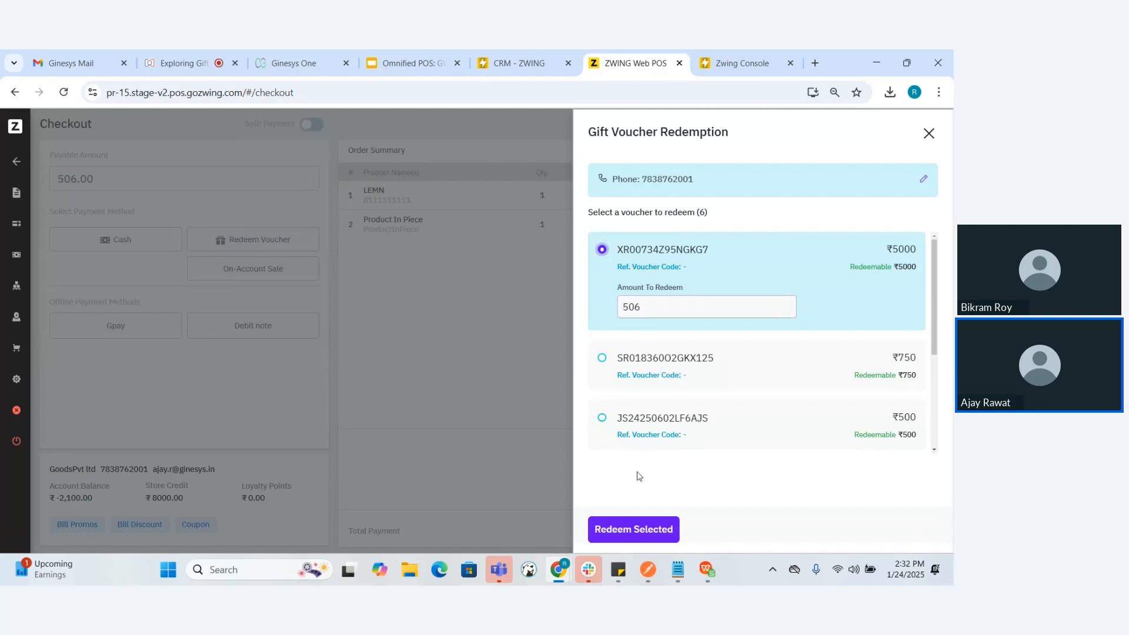
pyautogui.click(635, 531)
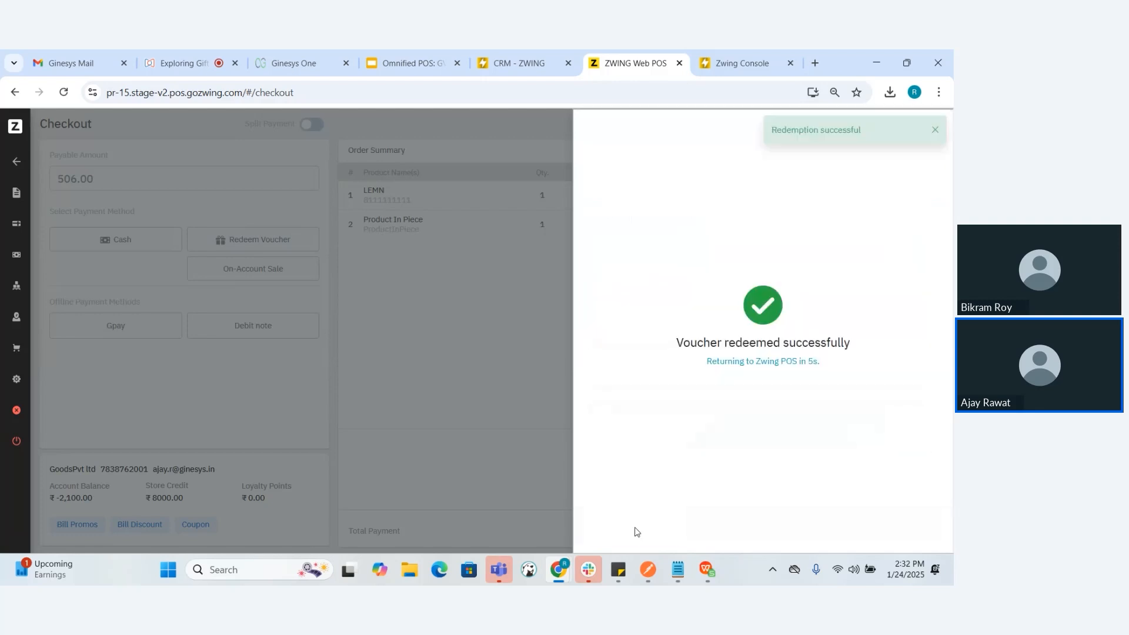
pyautogui.click(541, 363)
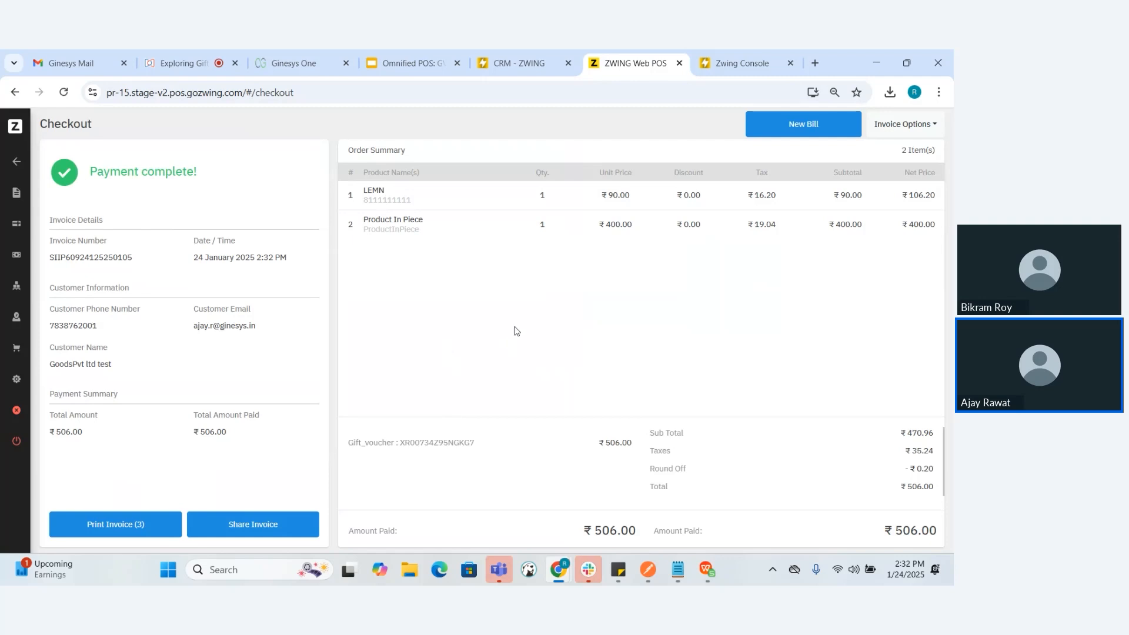
# Switch to the Omnified POS: GV Service presentation and show the Redeem Gift Vouchers slide
pyautogui.click(411, 61)
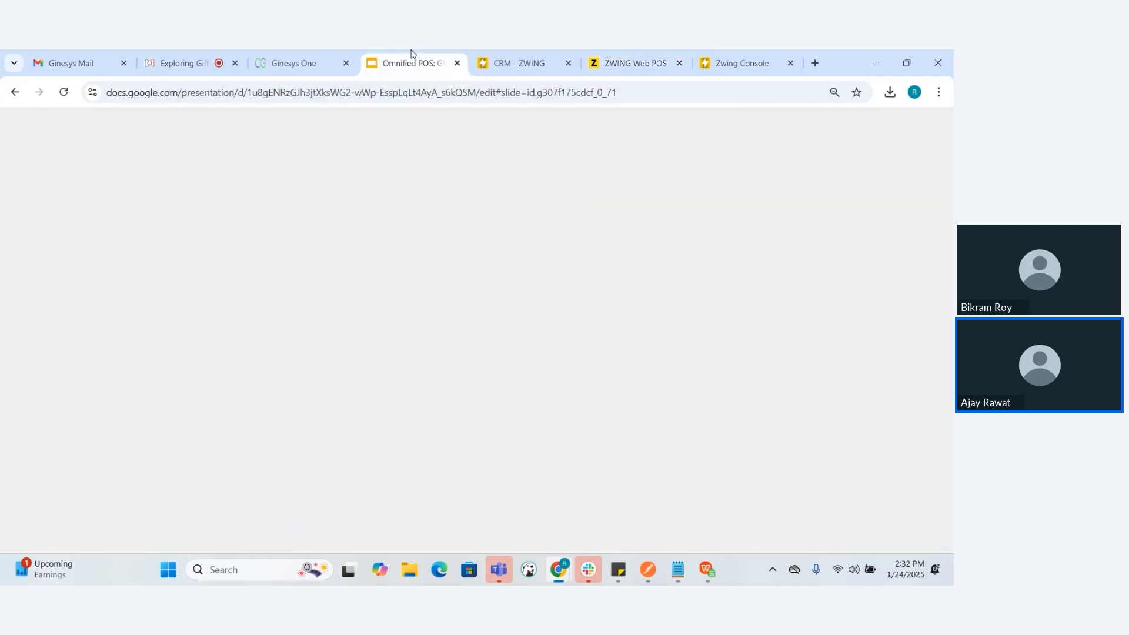
pyautogui.press('Down')
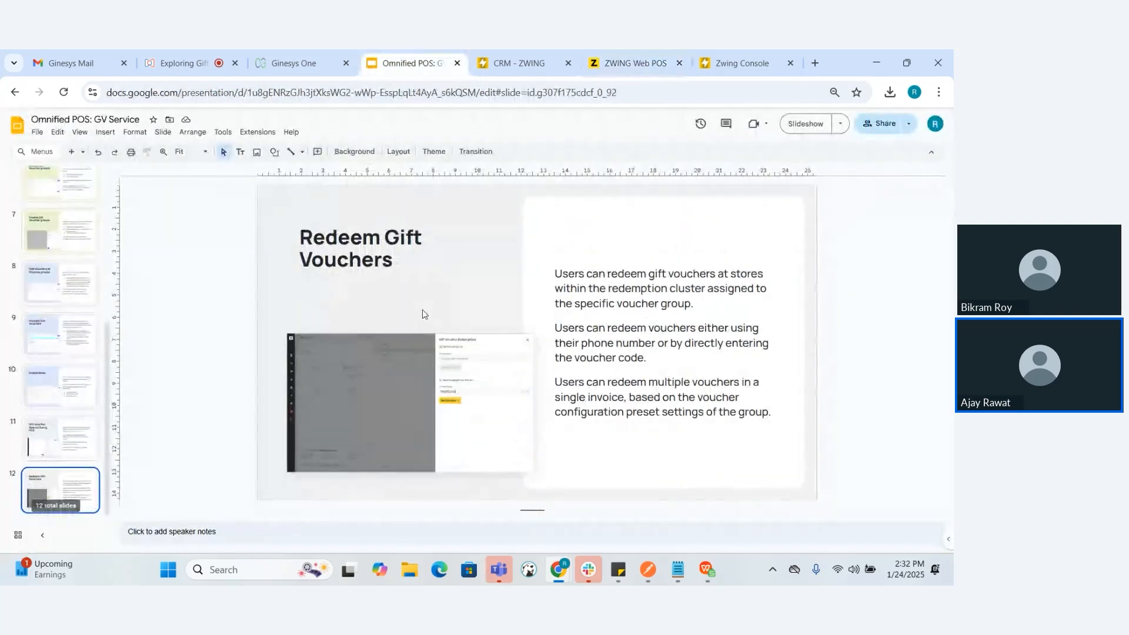
# Switch to the CRM console, open the Gift Voucher Report and examine the sold vouchers' values, redeemed amounts, balances and statuses
pyautogui.click(527, 53)
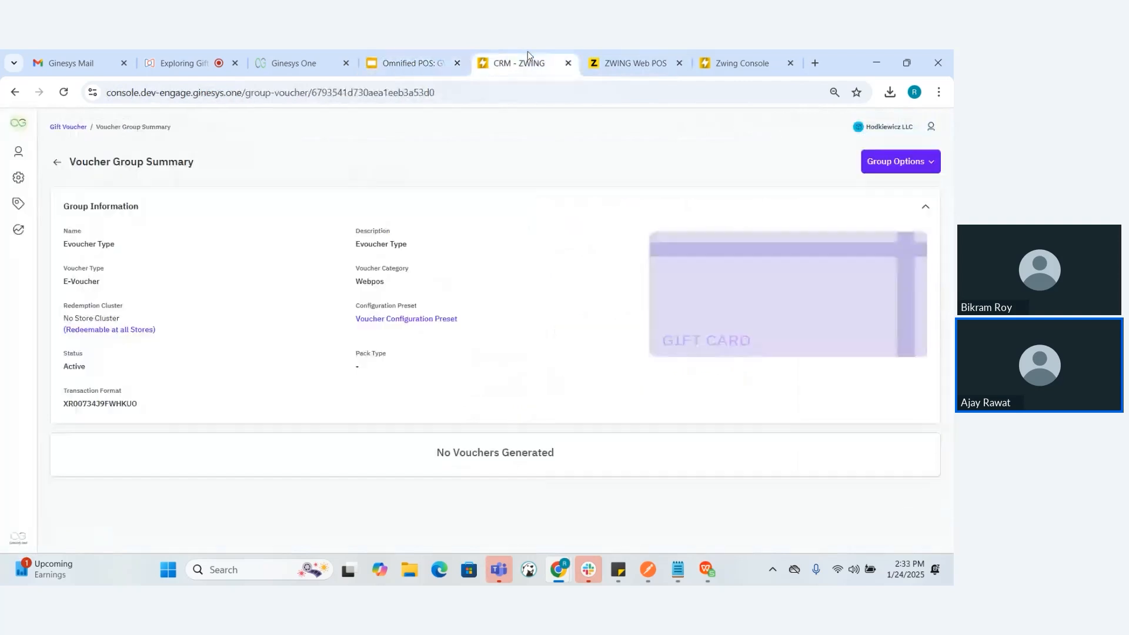
pyautogui.click(56, 164)
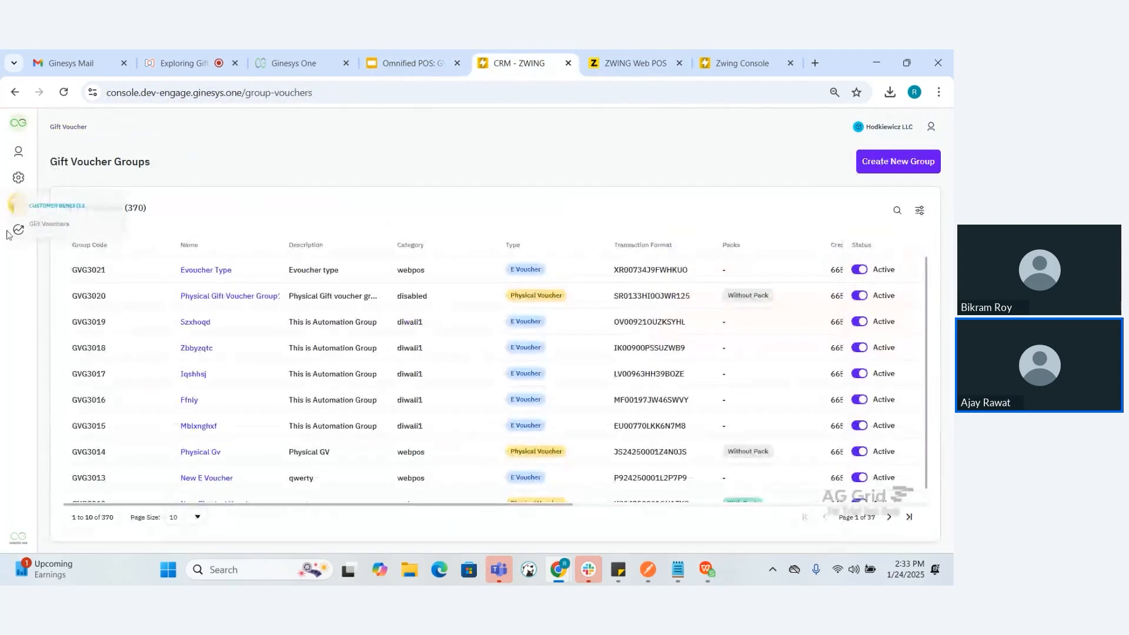
pyautogui.click(82, 250)
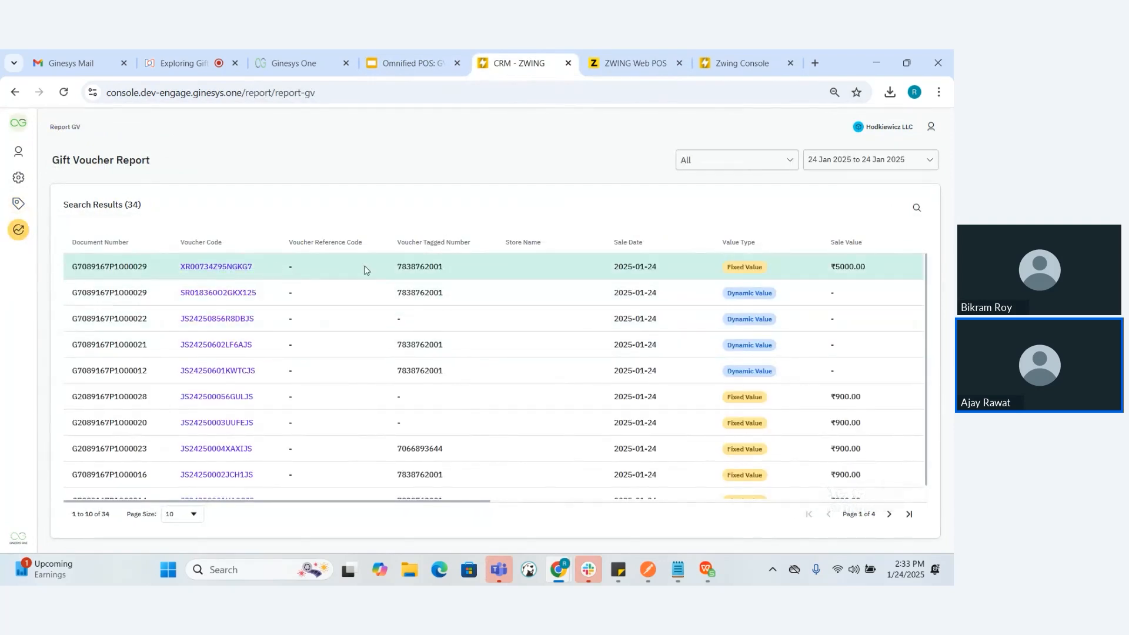
pyautogui.hscroll(6, 364, 270)
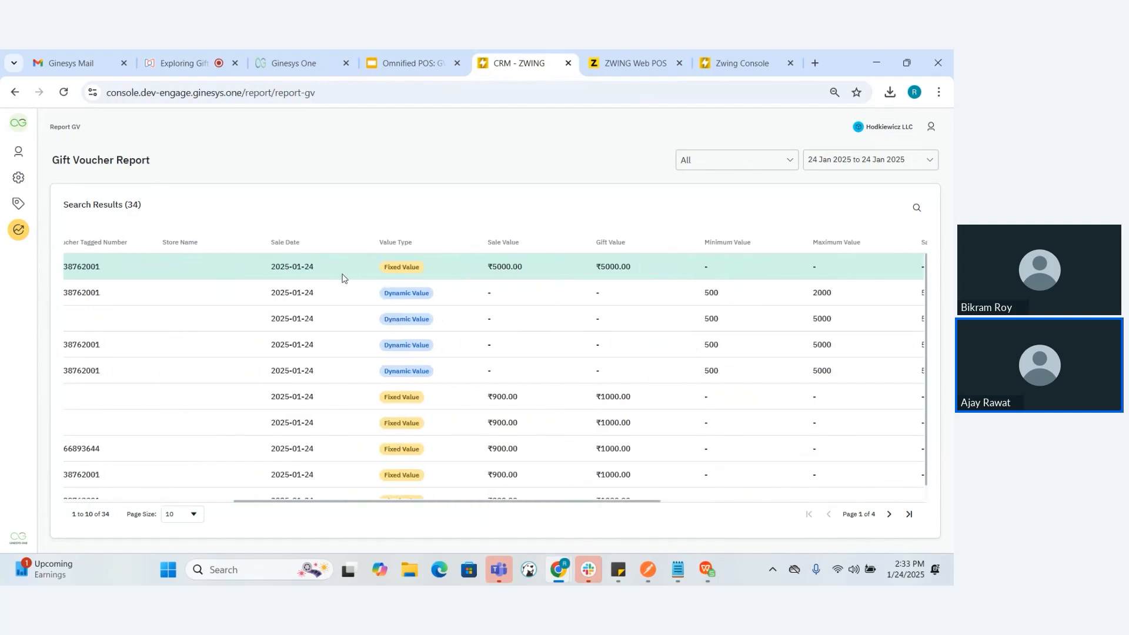
pyautogui.hscroll(3, 342, 277)
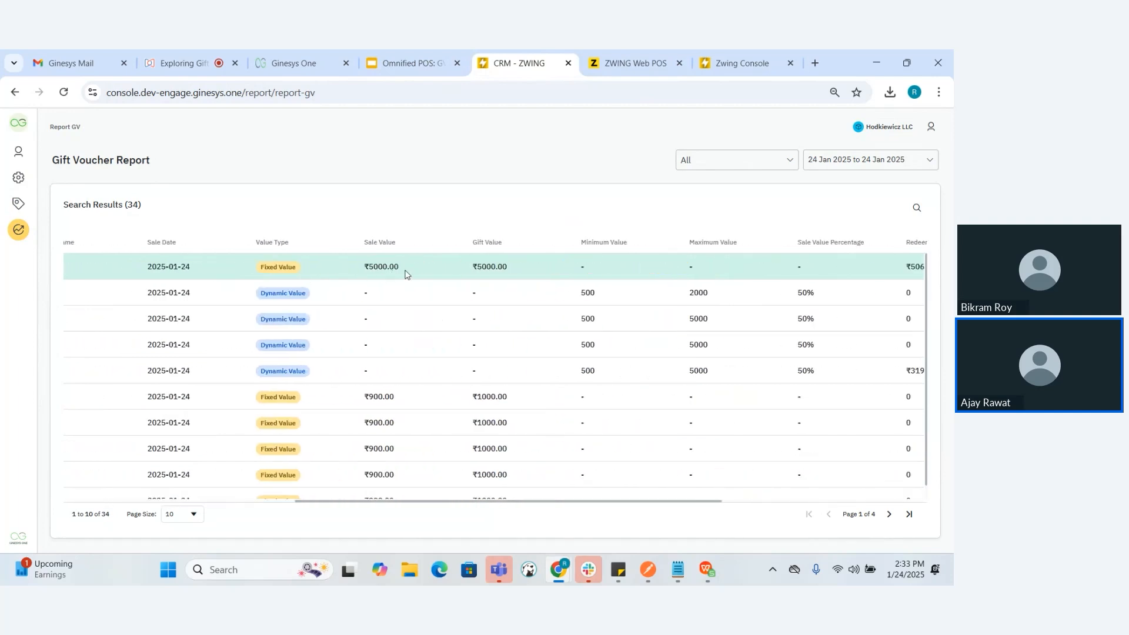
pyautogui.hscroll(2, 404, 274)
pyautogui.hscroll(8, 443, 266)
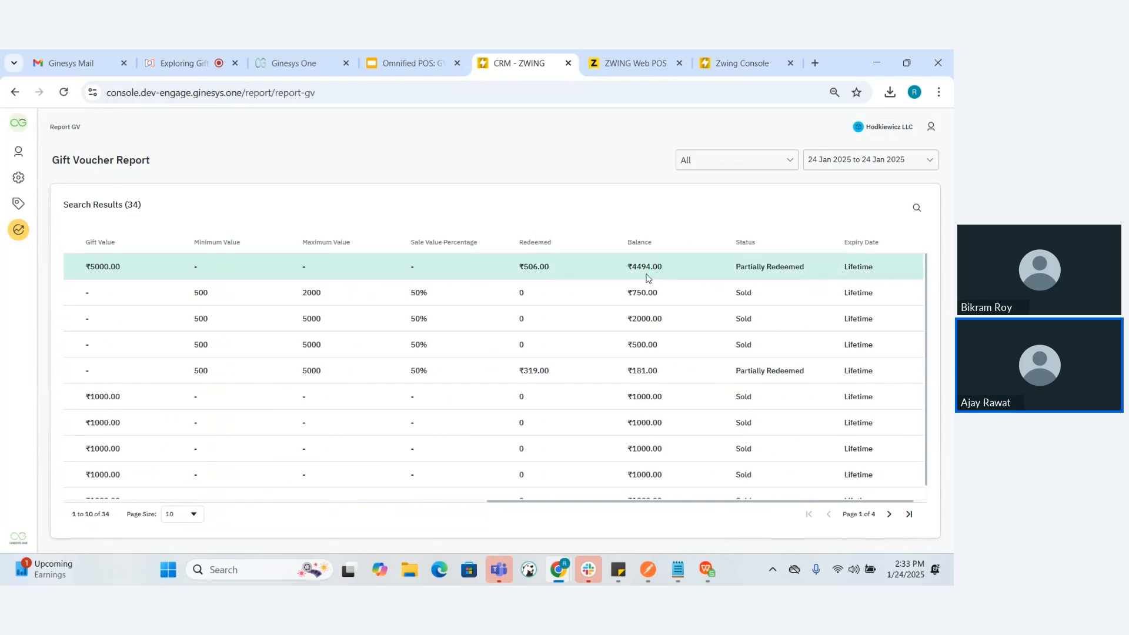
pyautogui.hscroll(1, 665, 277)
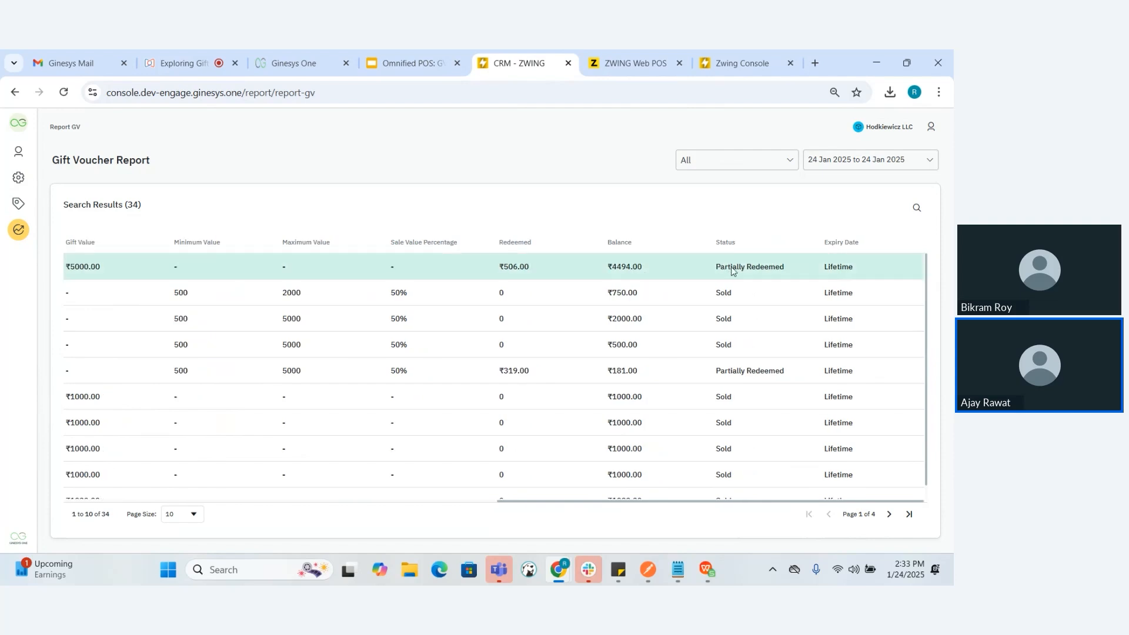
pyautogui.hscroll(-10, 618, 282)
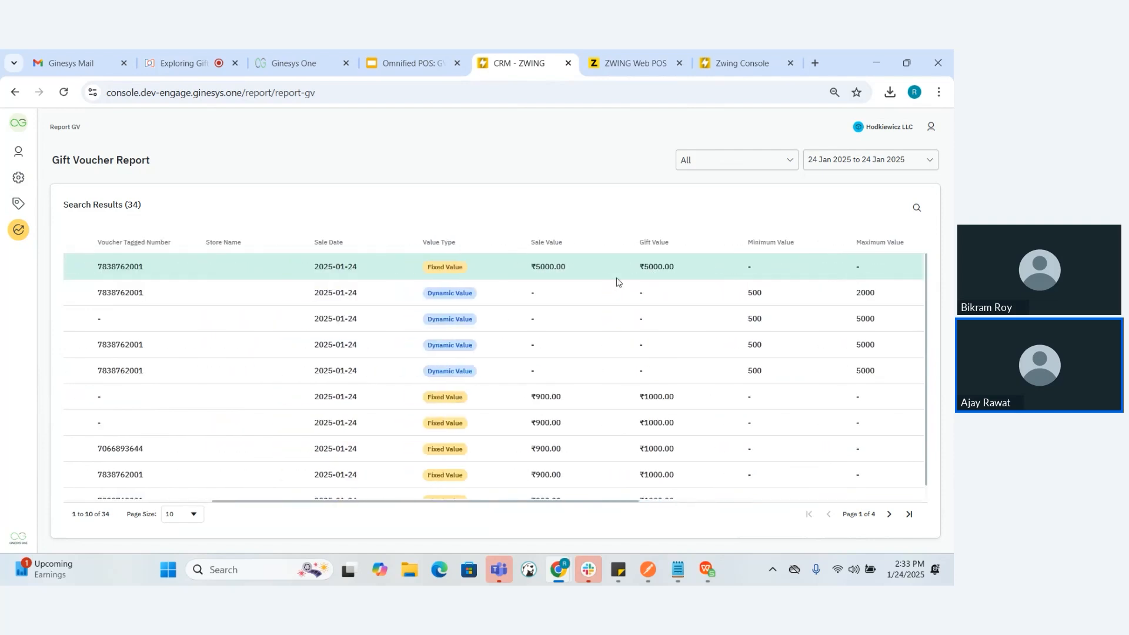
pyautogui.hscroll(-5, 485, 270)
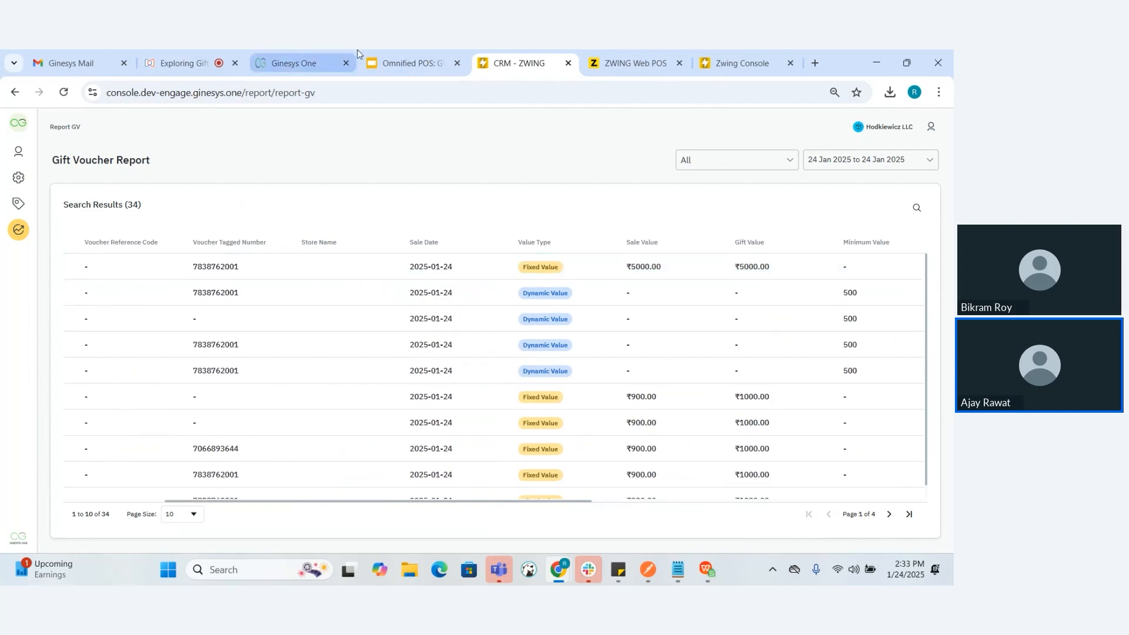
# Return to the Zoho webinar and stop sharing the screen
pyautogui.click(213, 49)
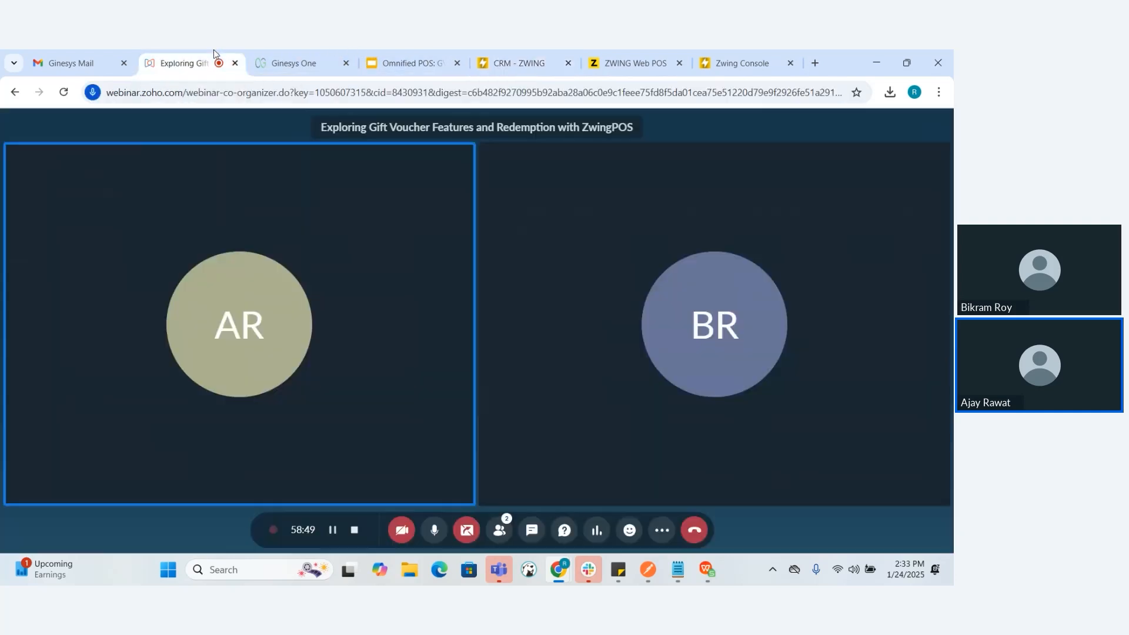
pyautogui.click(476, 529)
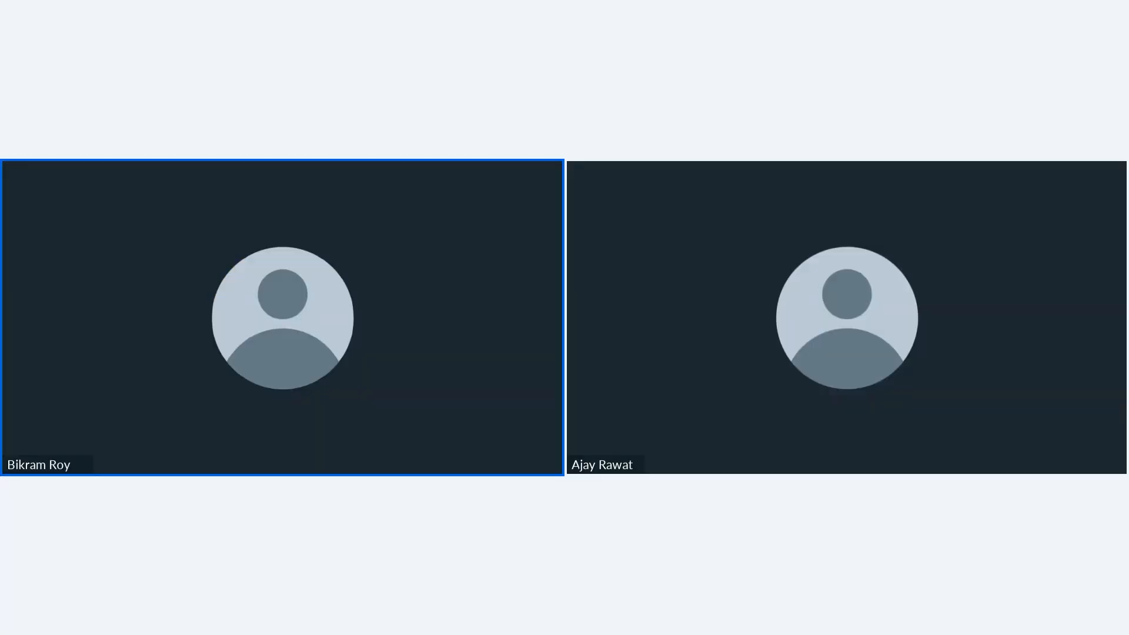